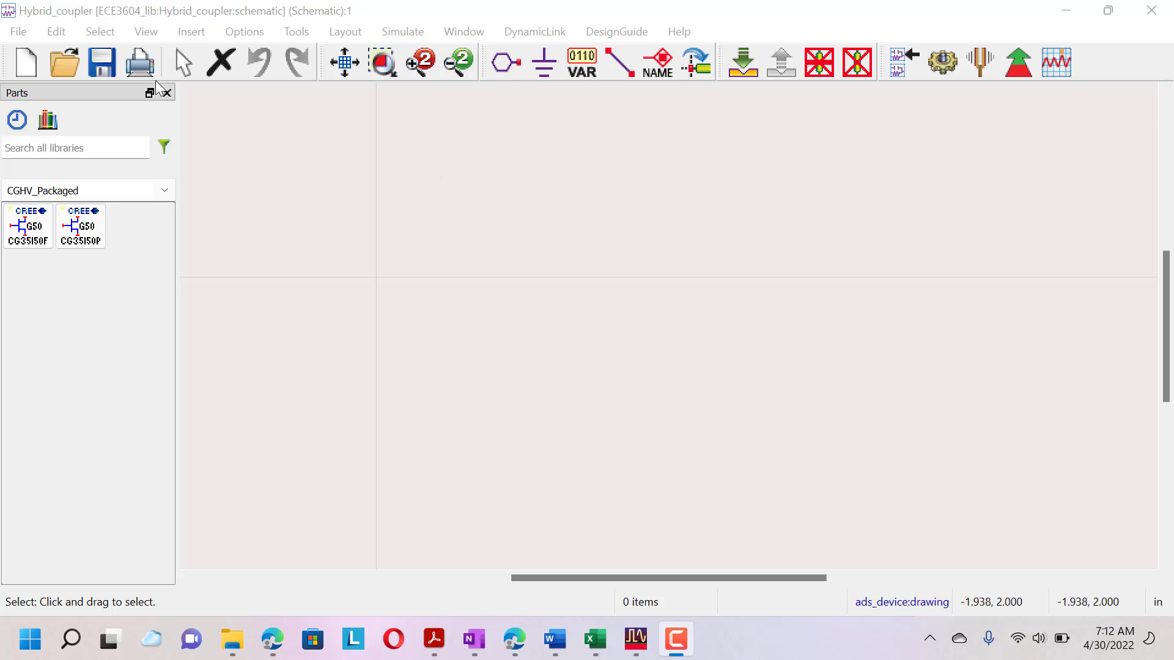
Switch the parts palette to TLines-Microstrip and pick the MSUB substrate
left_click(165, 190)
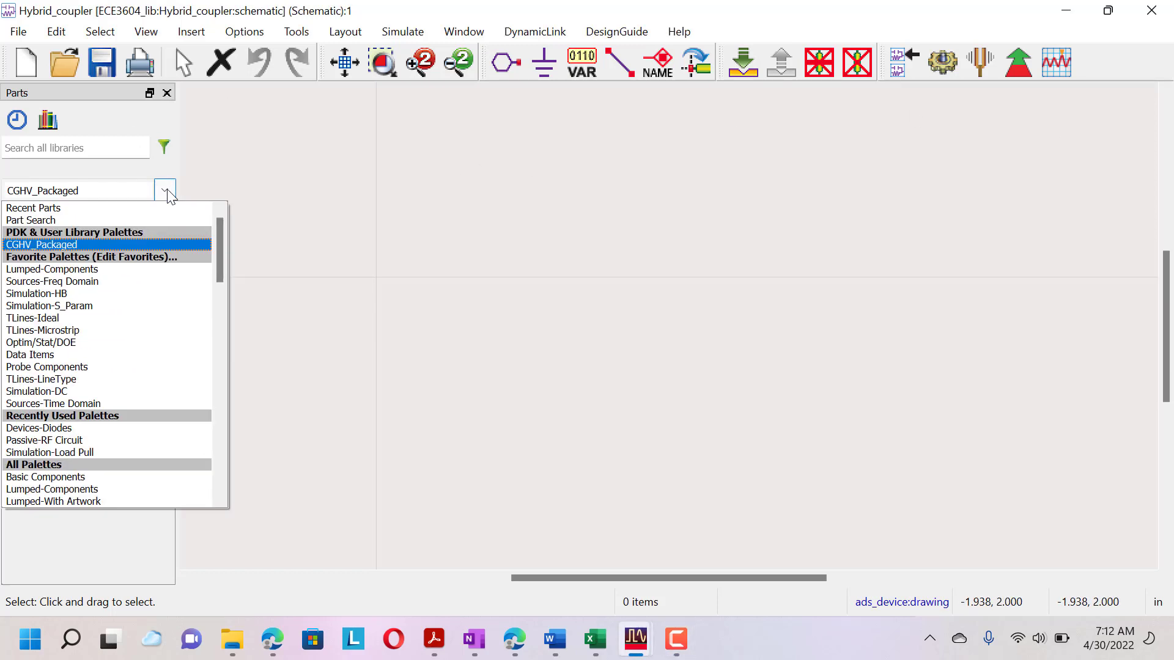
left_click(78, 332)
left_click(27, 225)
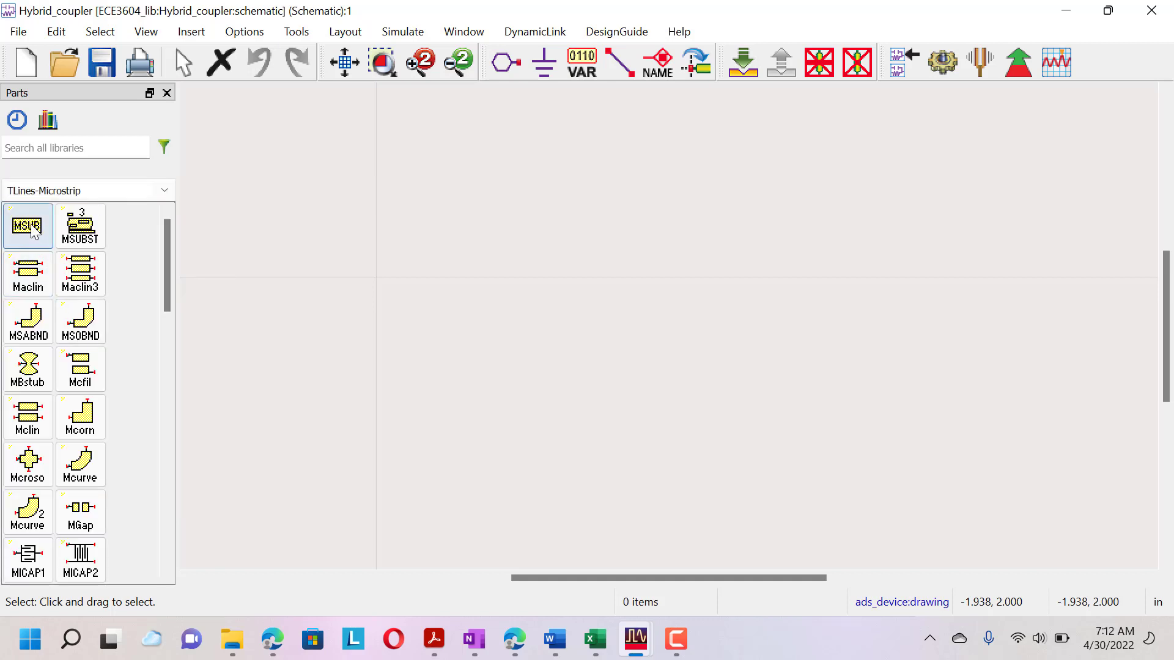
Place the MSUB substrate at the top left and set H to 19 mil and Er to 4.2
left_click(205, 154)
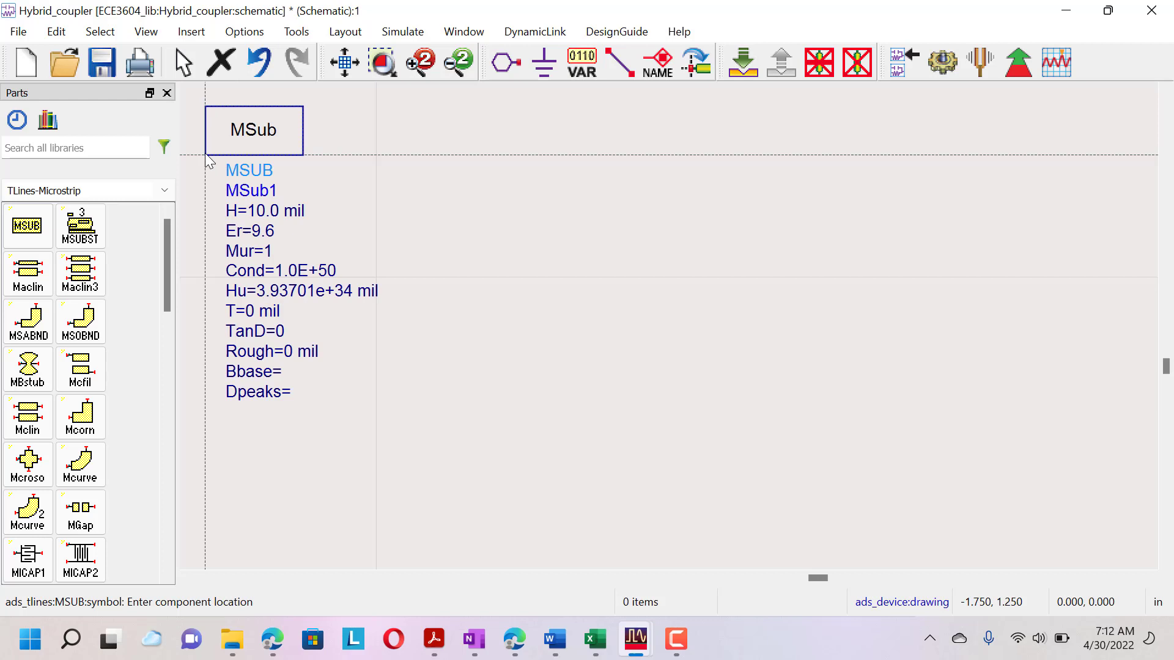
key("Escape")
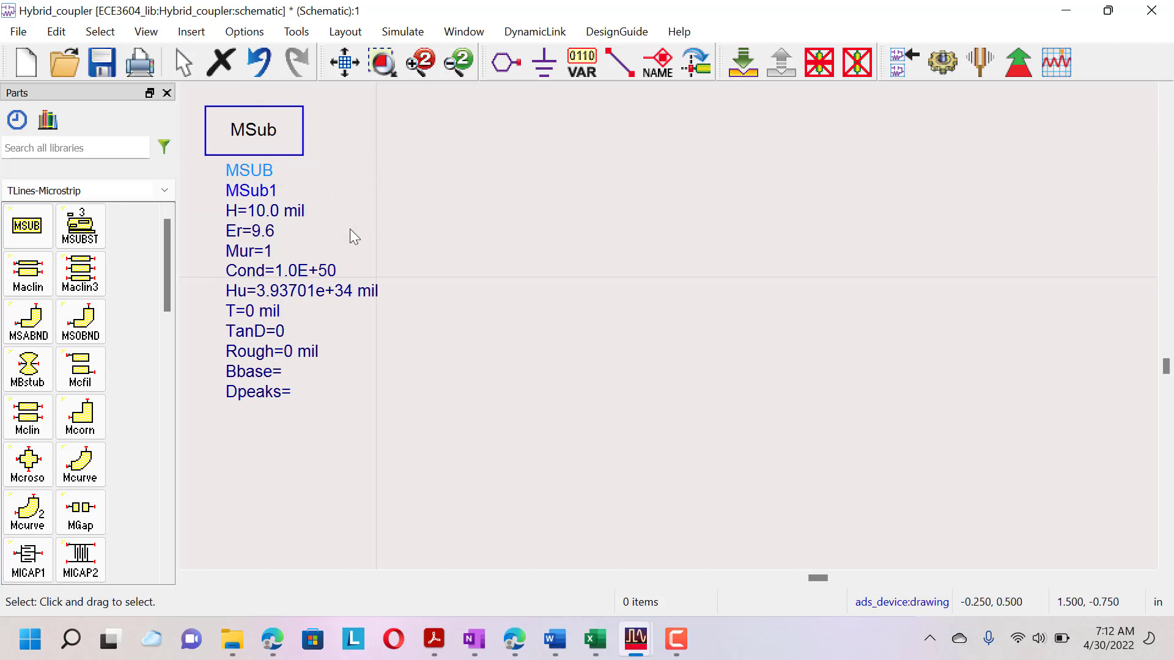
double_click(247, 212)
type("19")
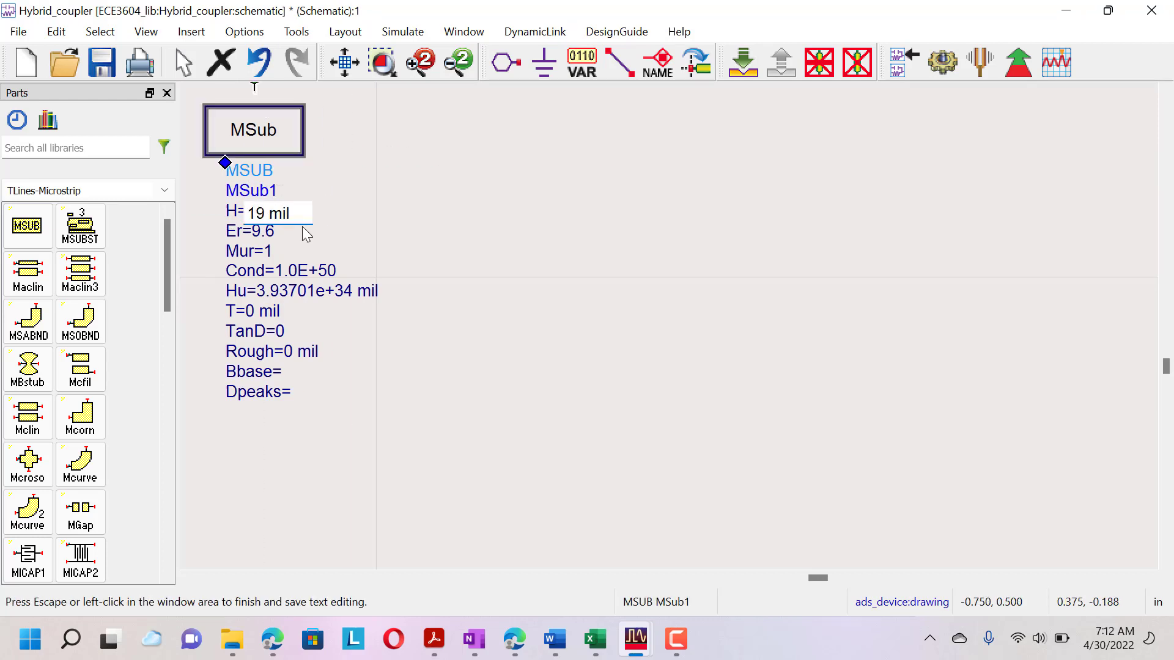
key("Tab")
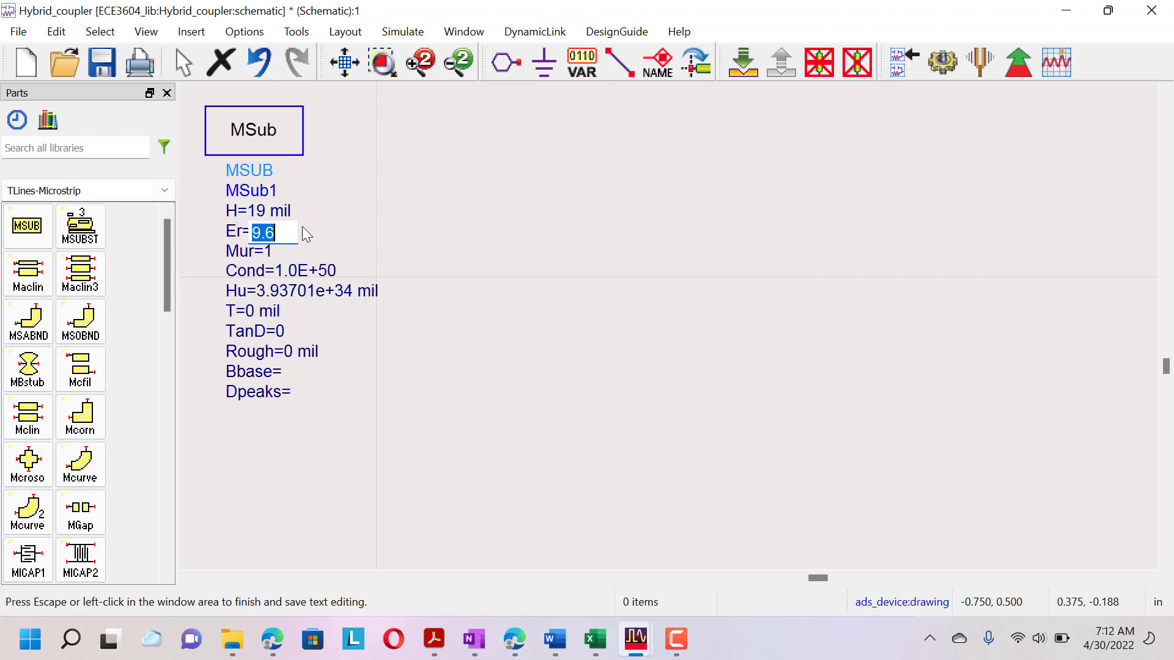
type("4.2")
key("Tab")
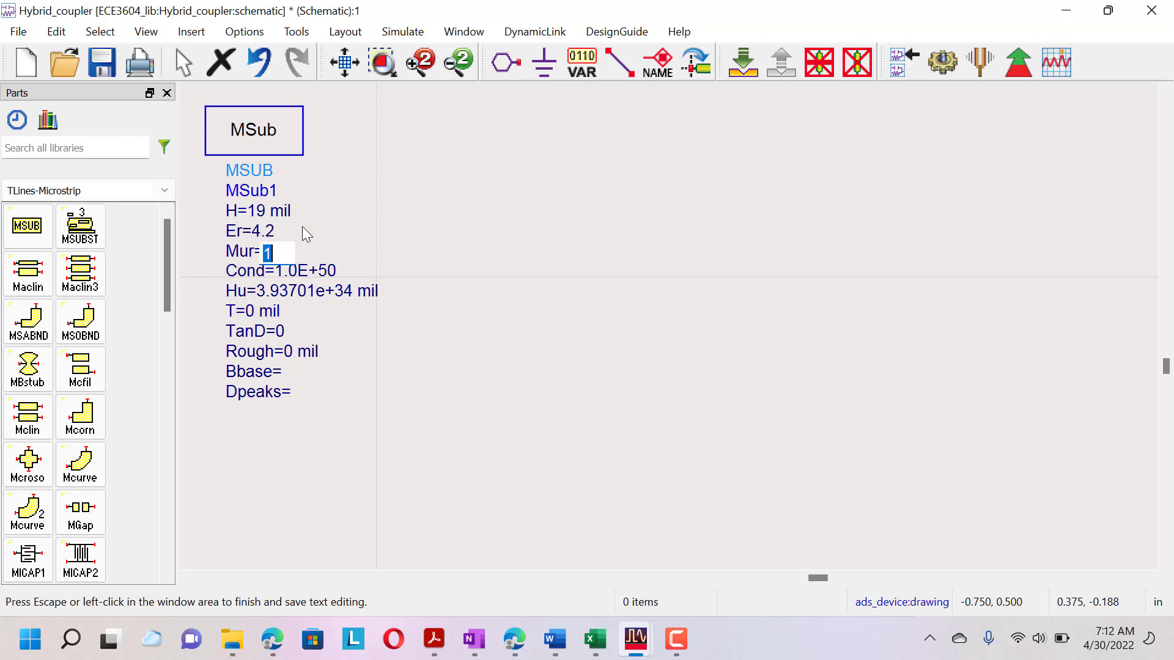
key("Tab")
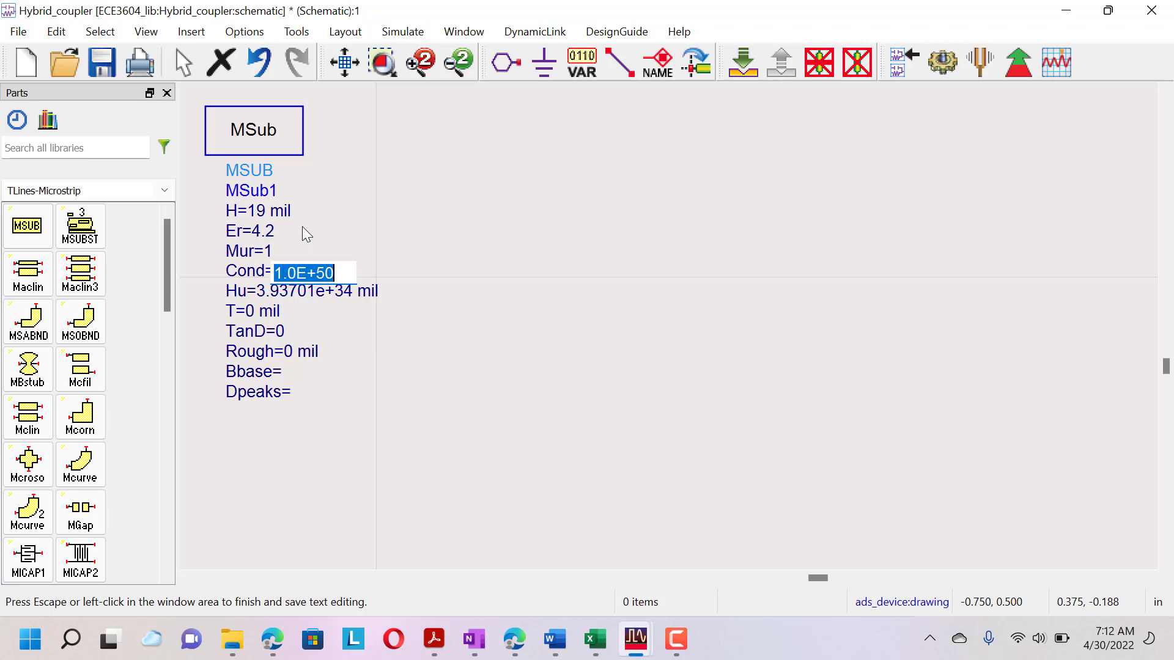
Set the substrate's Cond to 5.6e7, T to 1.4 mil and TanD to 0.001
type("5.")
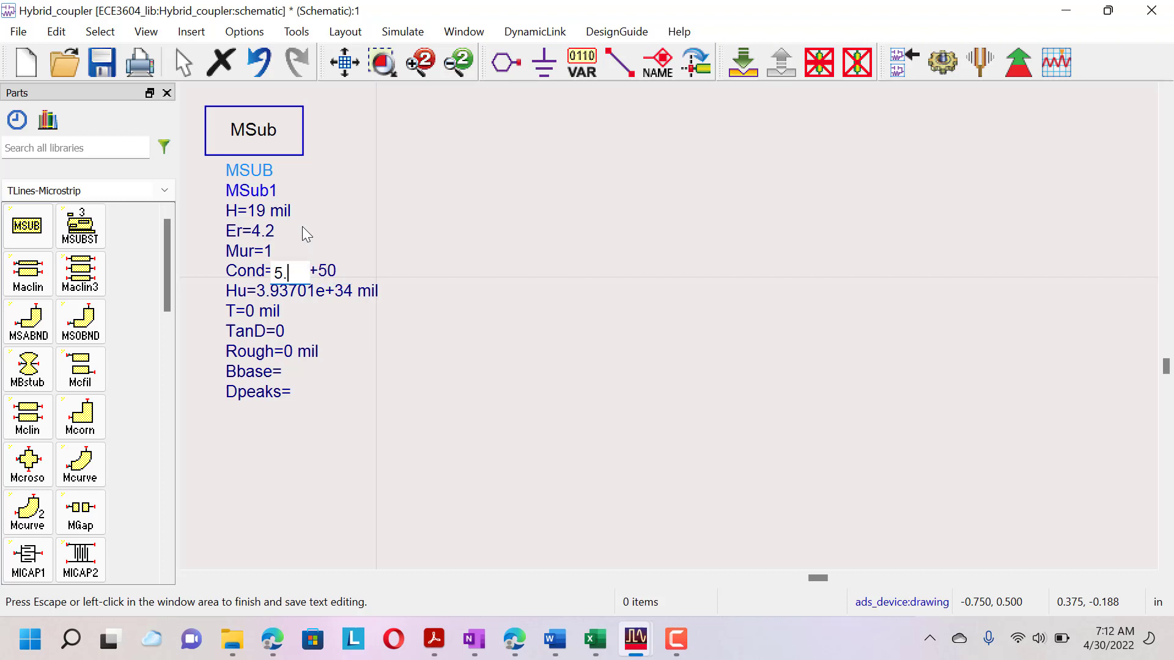
type("6e7")
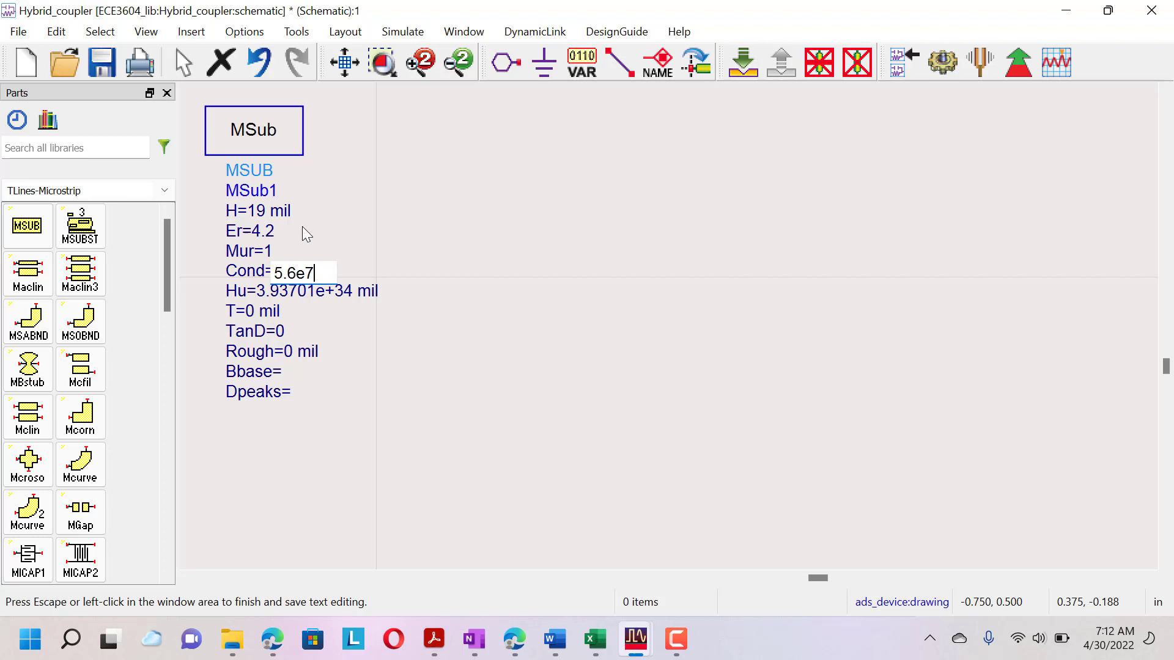
key("Tab")
key("Tab")
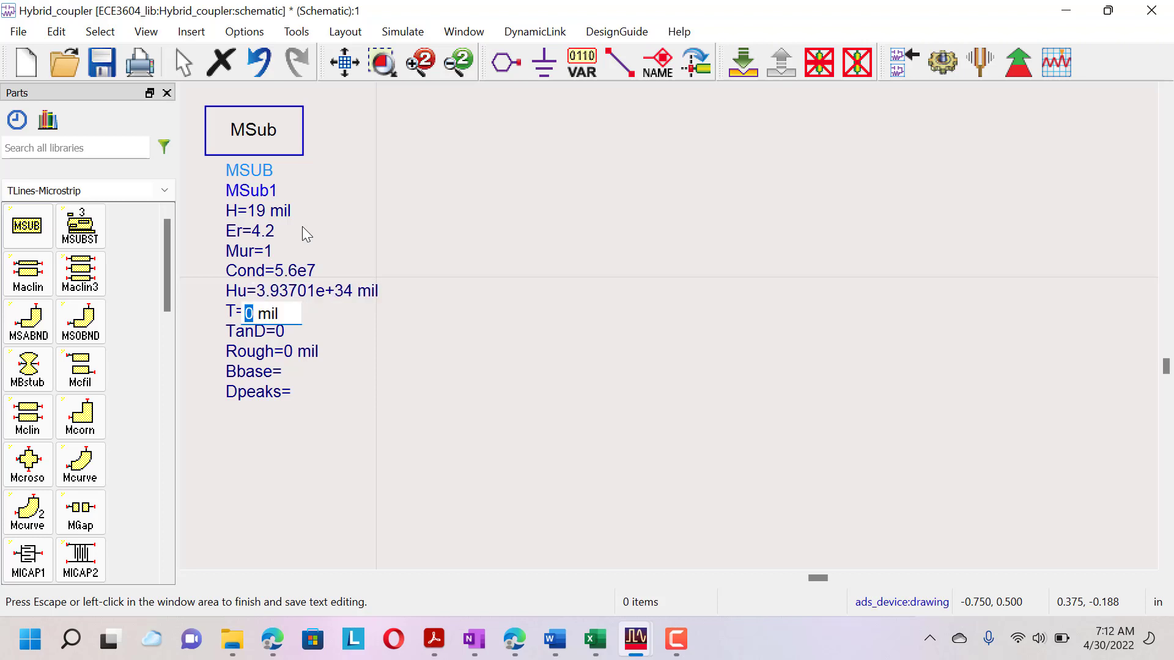
type("0.001")
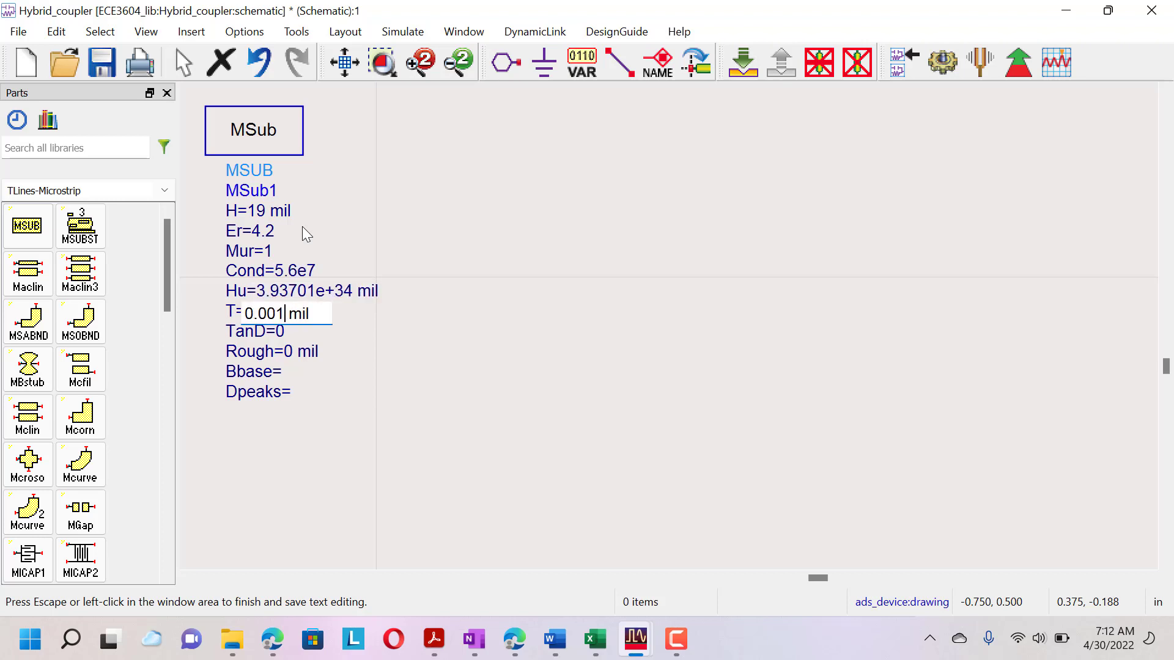
key("BackSpace")
key("BackSpace")
key("BackSpace")
key("BackSpace")
key("BackSpace")
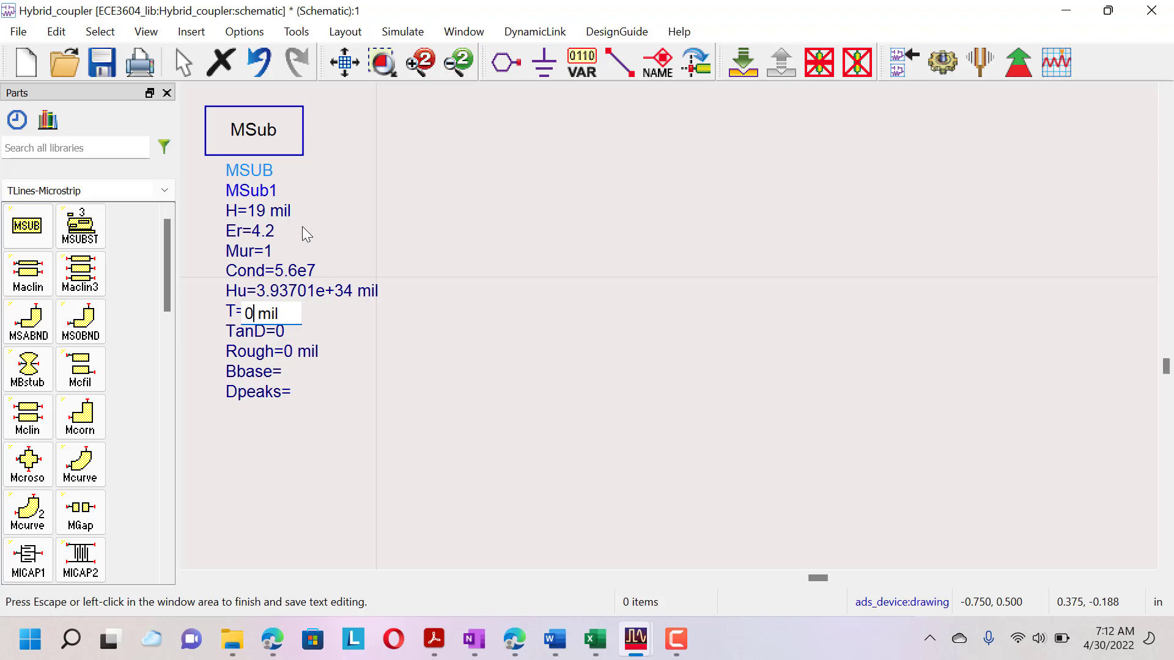
type("1.4")
key("Tab")
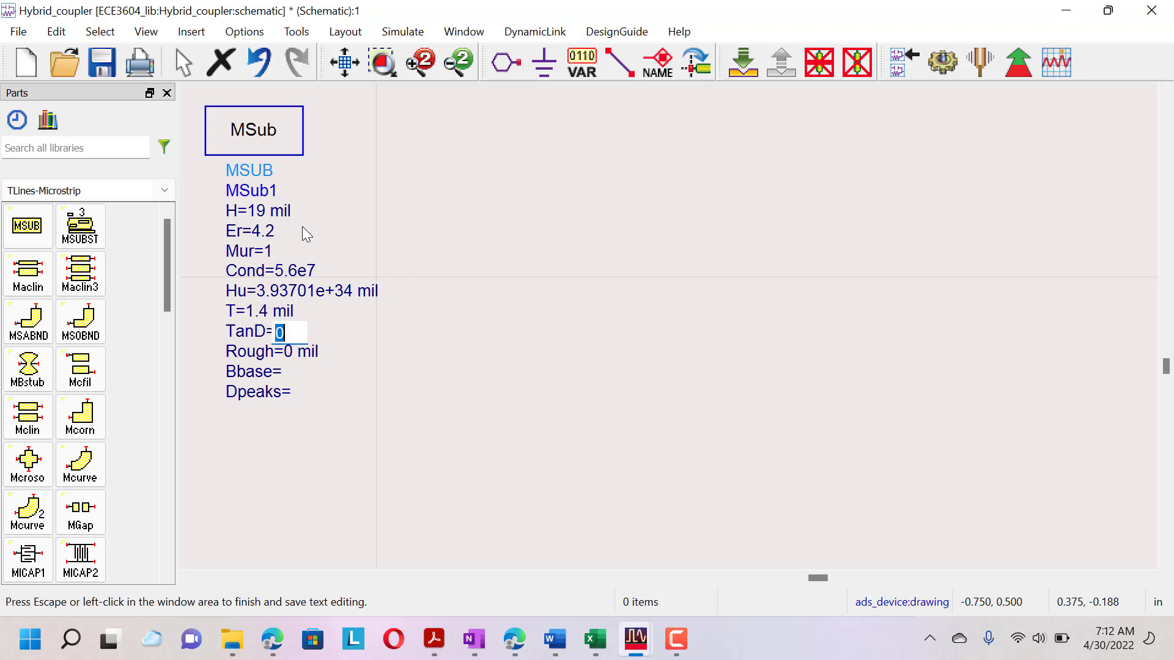
type("0.001")
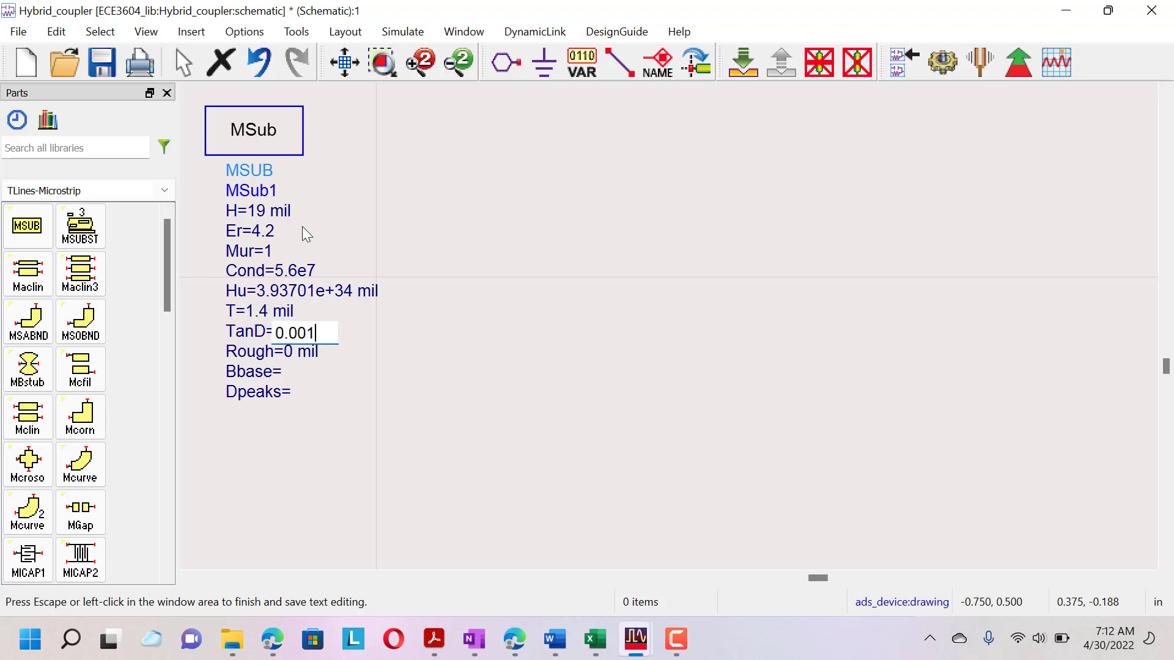
key("Tab")
left_click(579, 236)
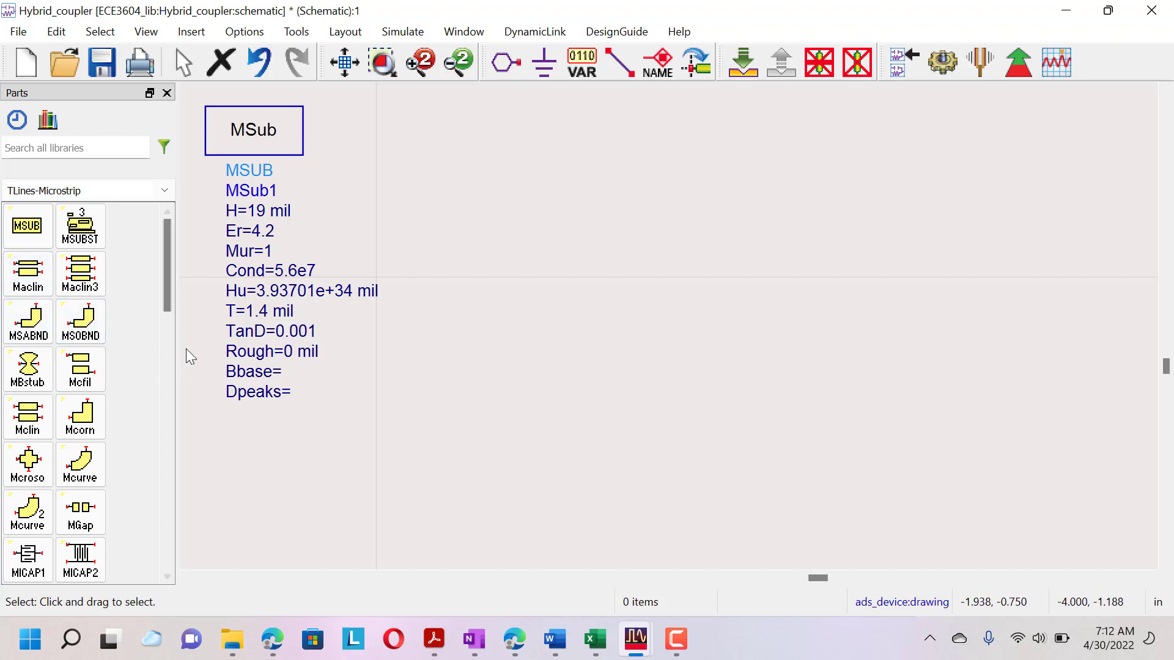
left_click(168, 347)
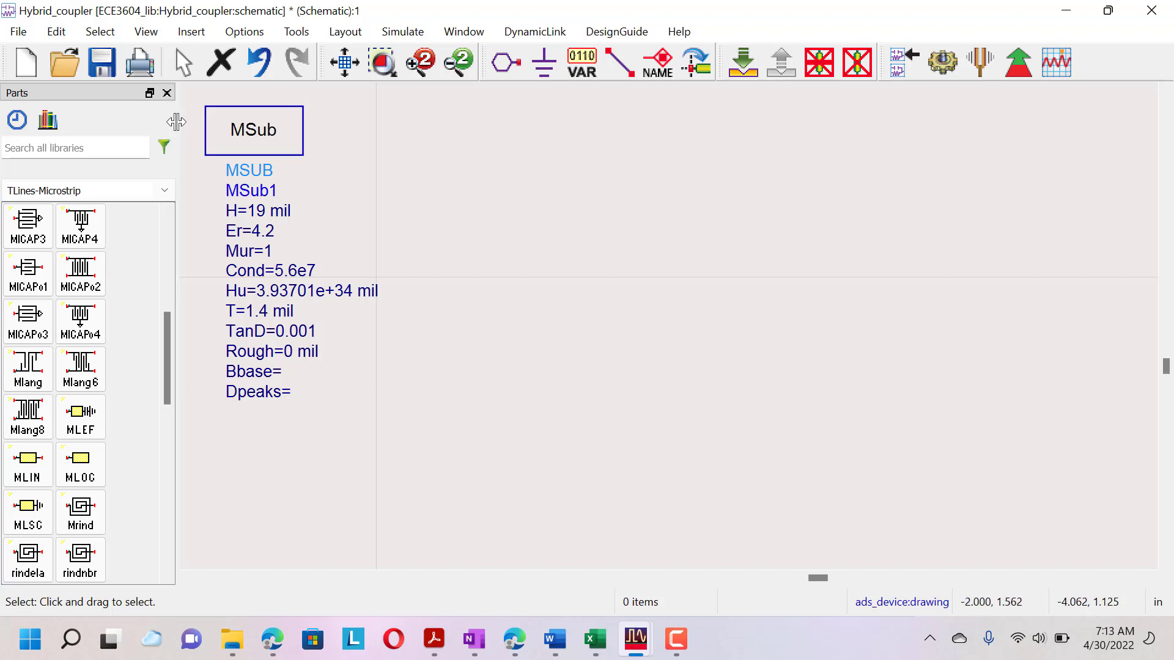
Review the COMSOL branch-line coupler figure in Edge, then return to the ADS schematic
left_click(295, 31)
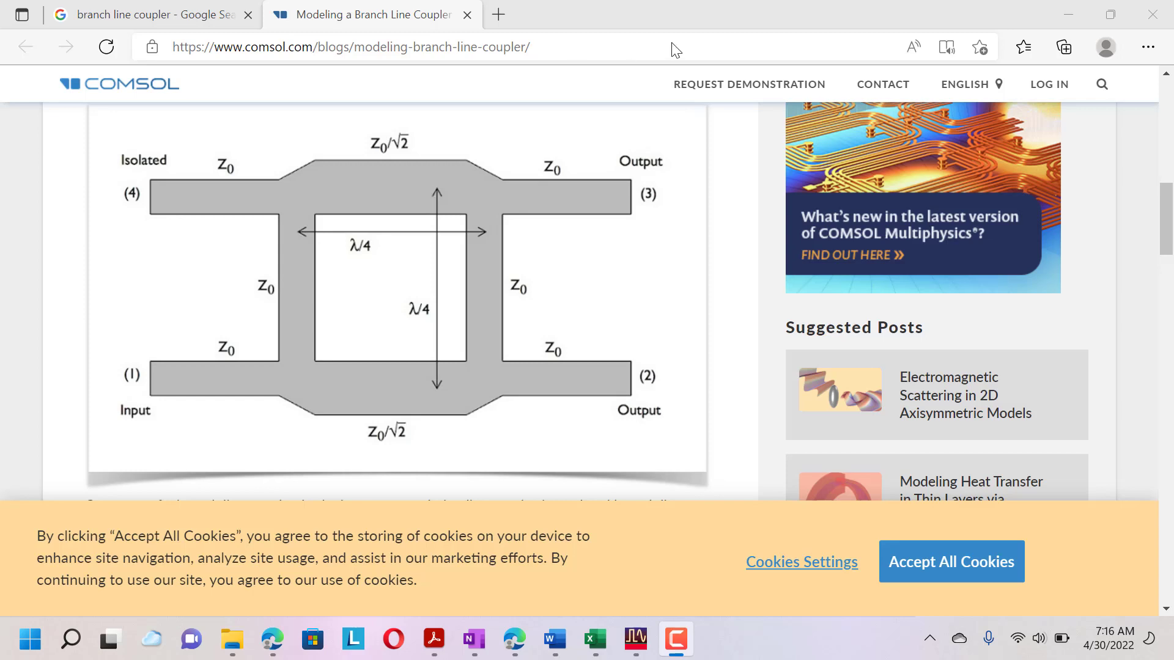
key("alt+Tab")
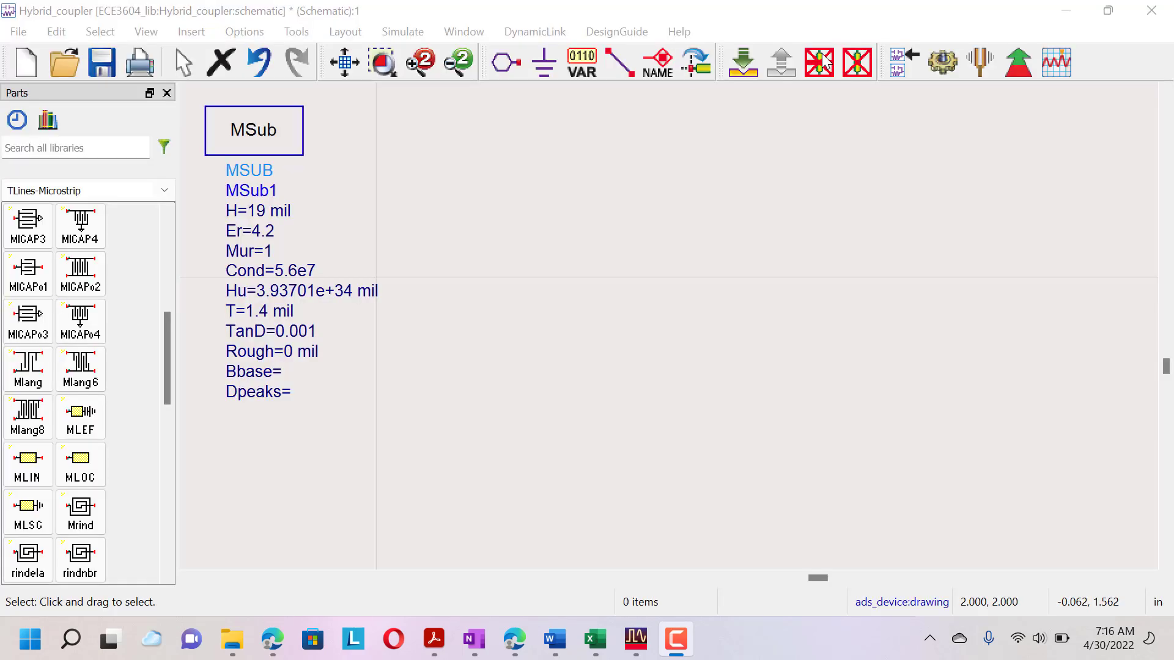
Place a VAR block below the substrate and rename its variable X to W1
left_click(573, 67)
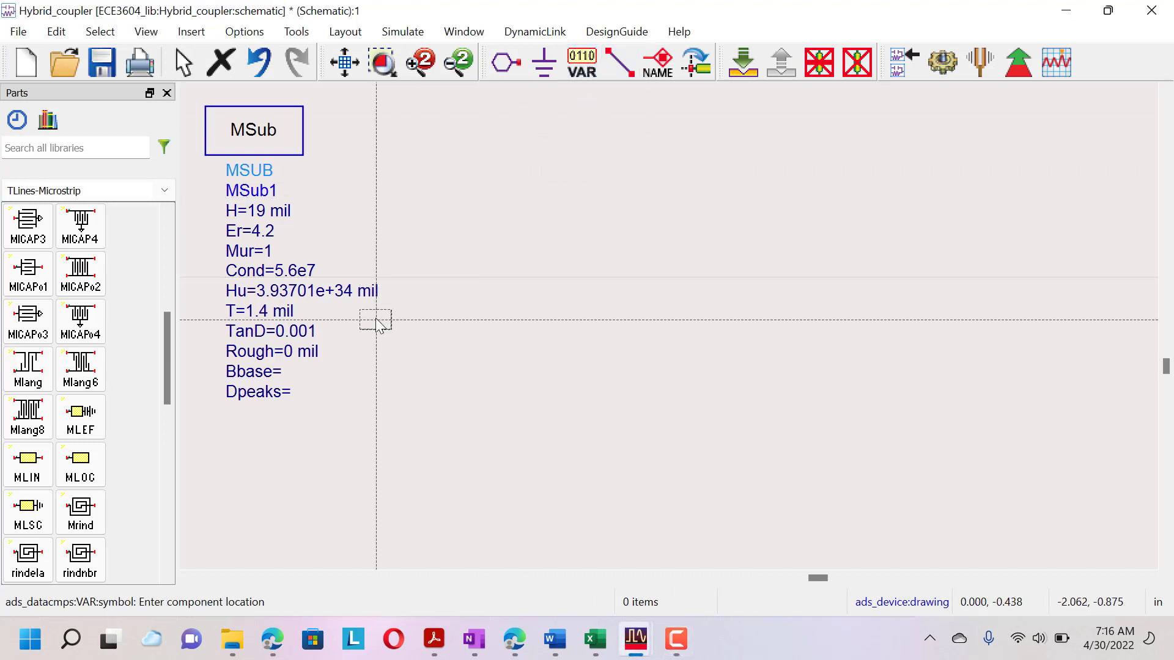
left_click(245, 431)
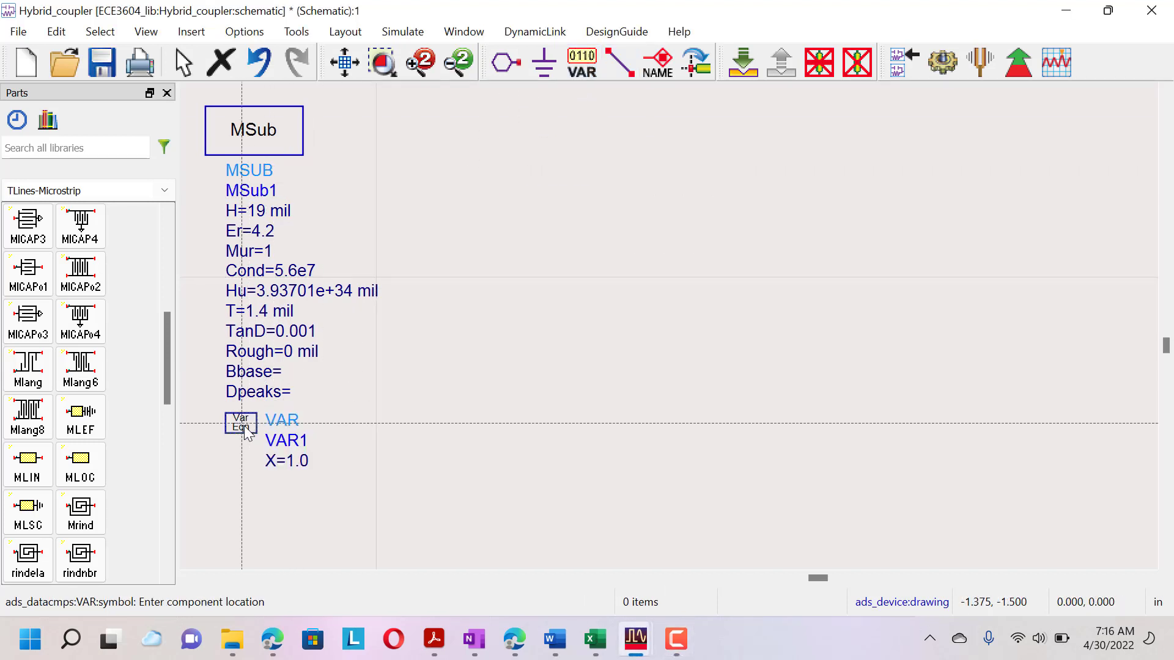
key("Escape")
double_click(305, 461)
type("W1")
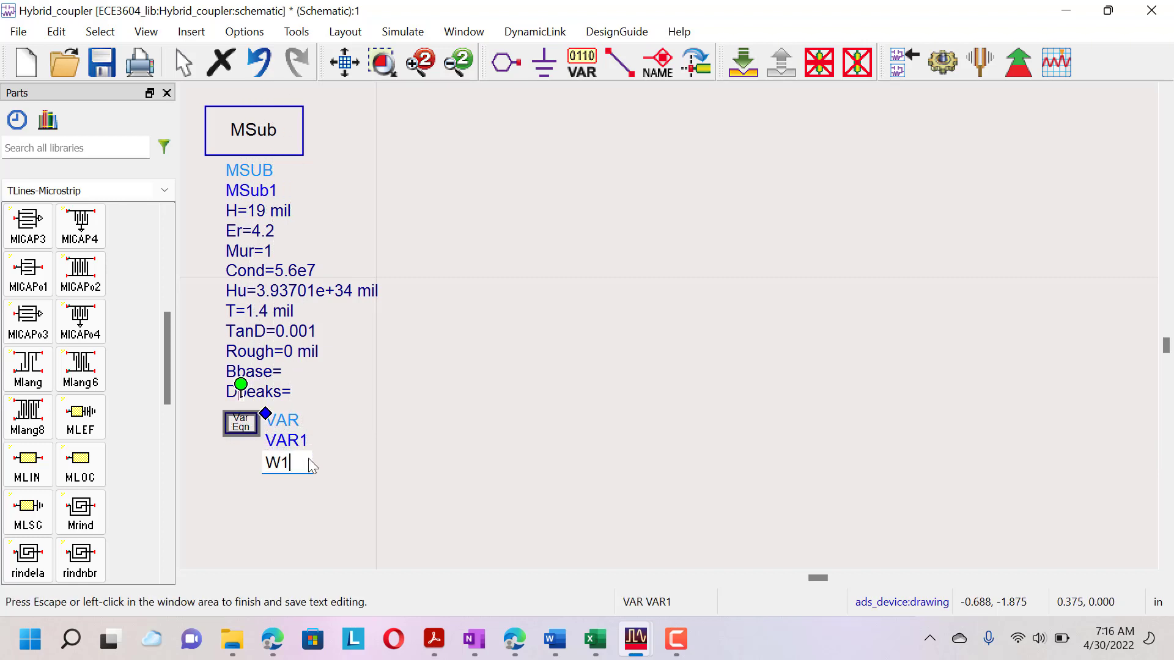
key("Tab")
key("Escape")
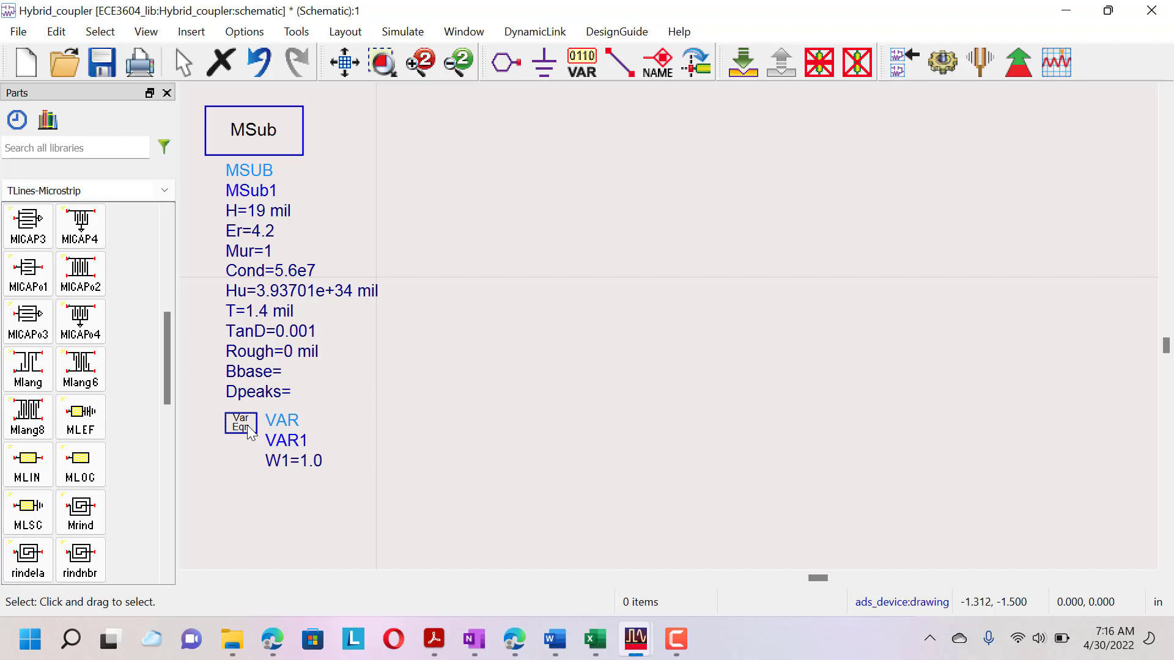
Add the variables W2 and L1 in the VAR1 parameter editor
double_click(247, 425)
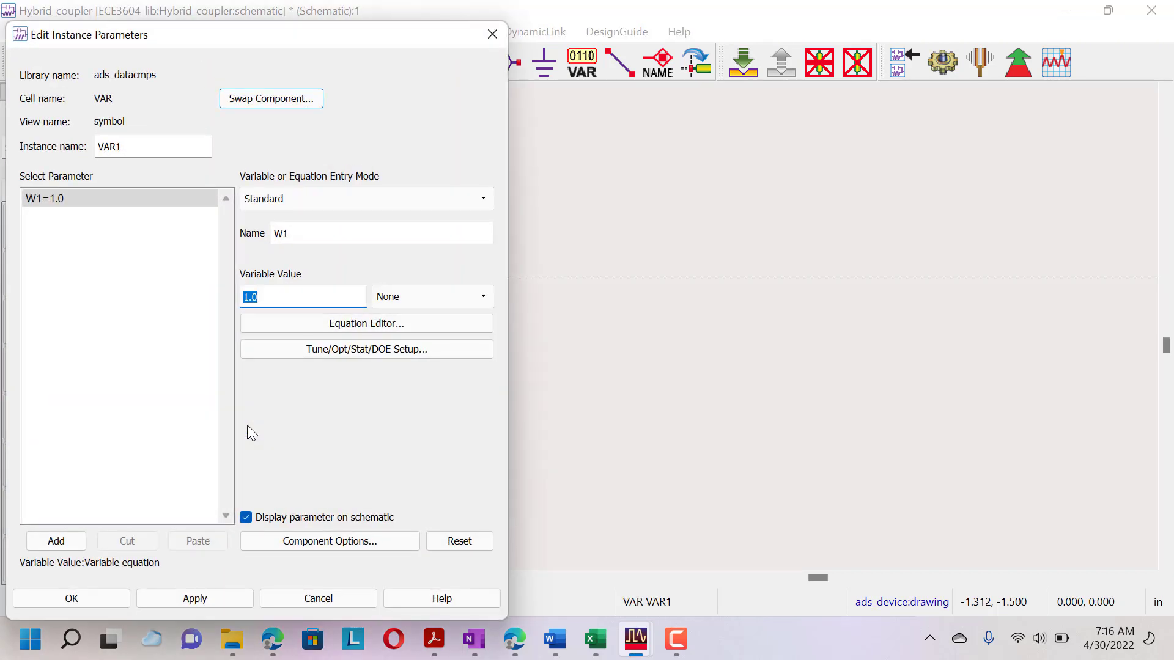
left_click(297, 232)
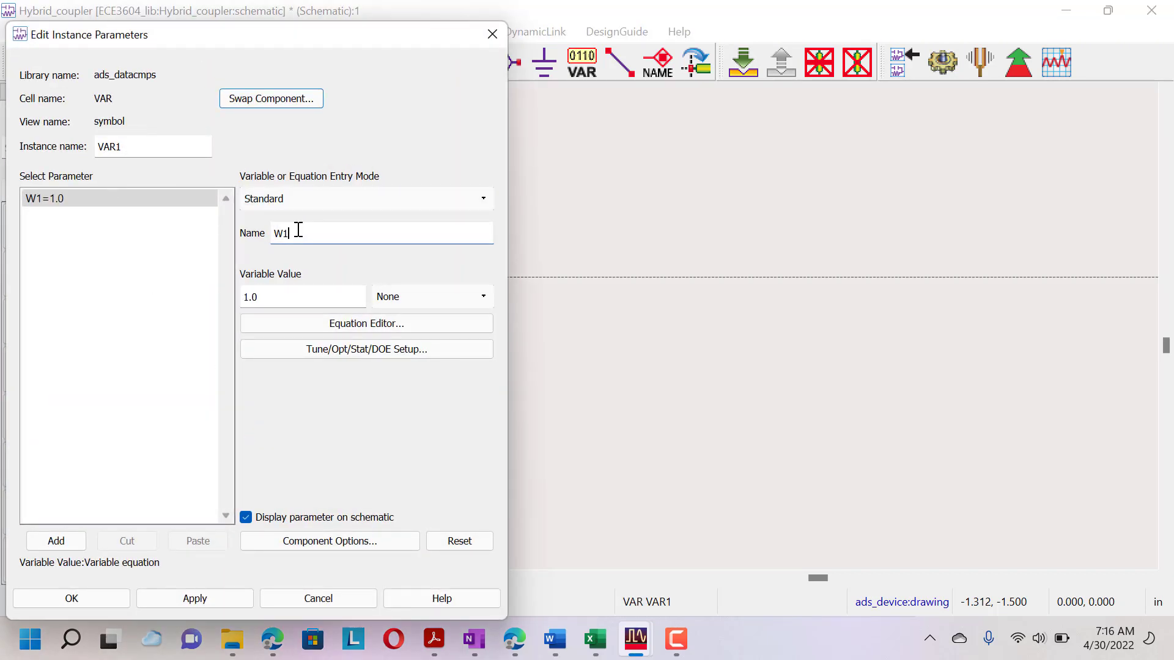
key("BackSpace")
type("2")
left_click(53, 540)
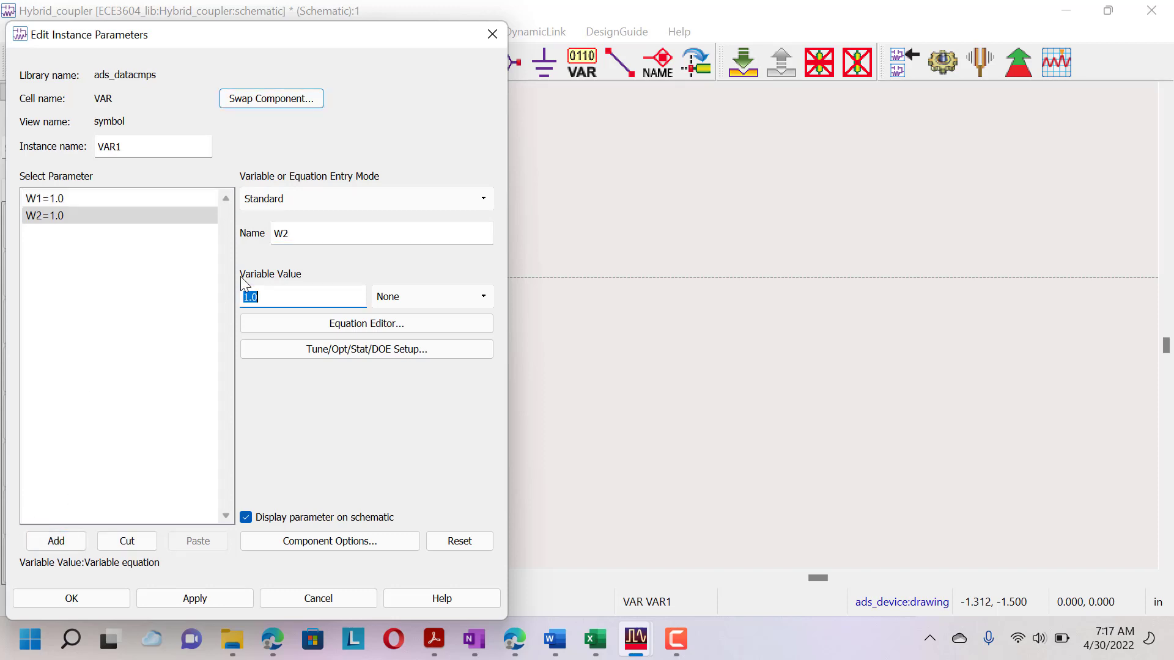
left_click(312, 232)
key("BackSpace")
key("BackSpace")
type("L1")
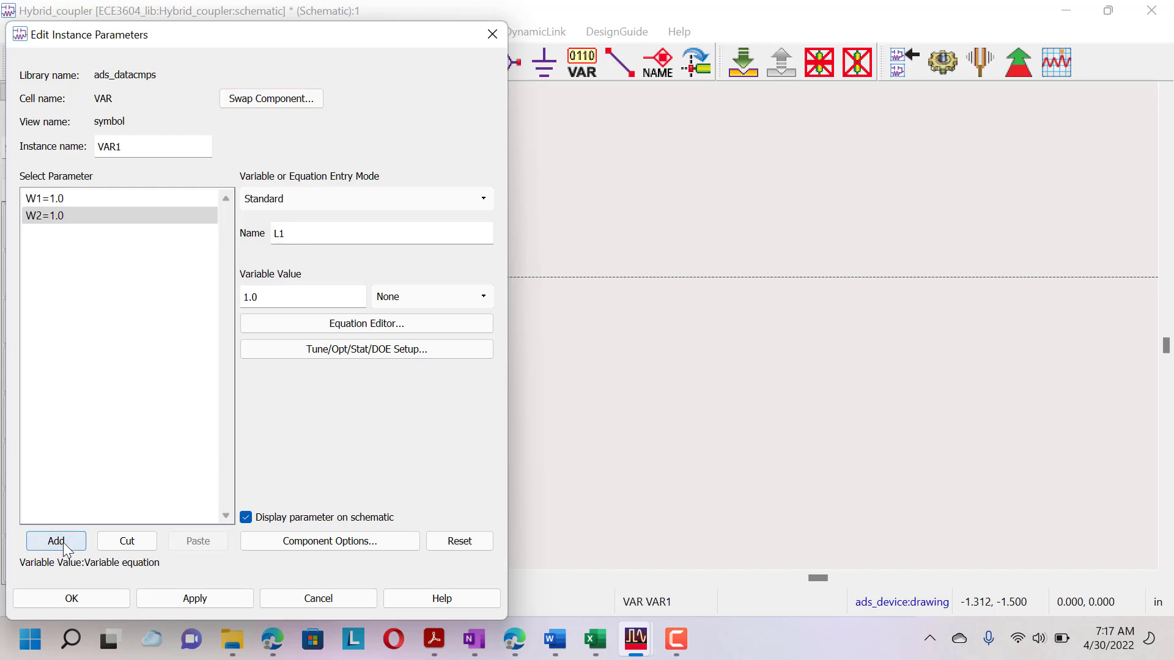
left_click(64, 541)
Add the variables L2 and Llaunch, then apply and close the editor
left_click(310, 232)
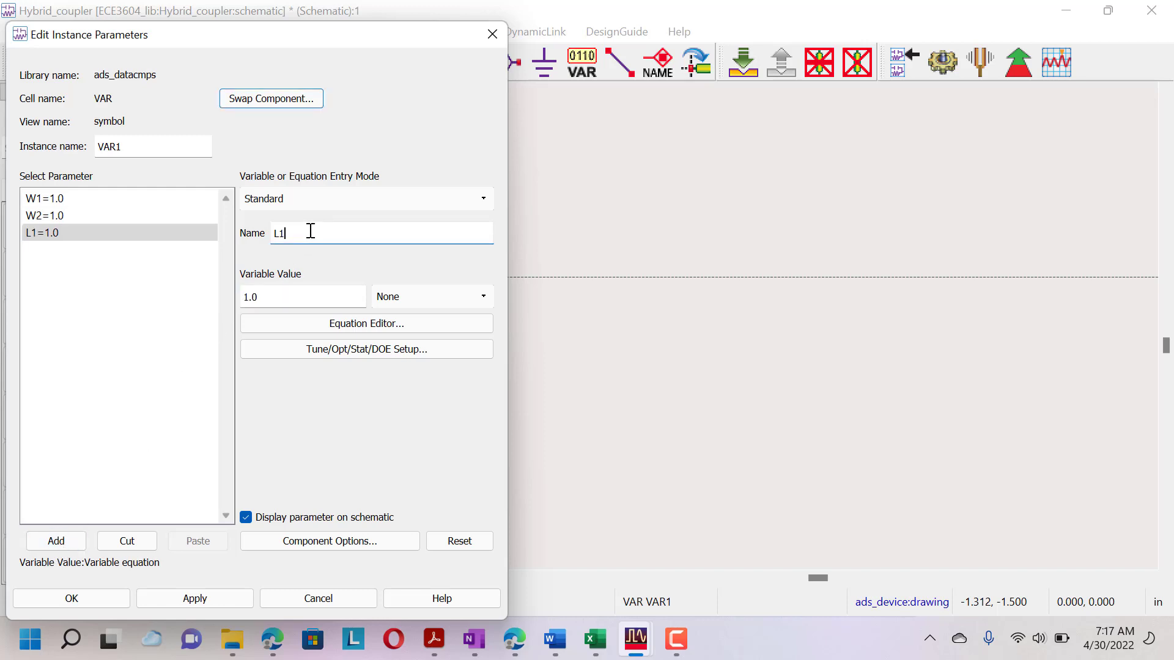
key("BackSpace")
type("2")
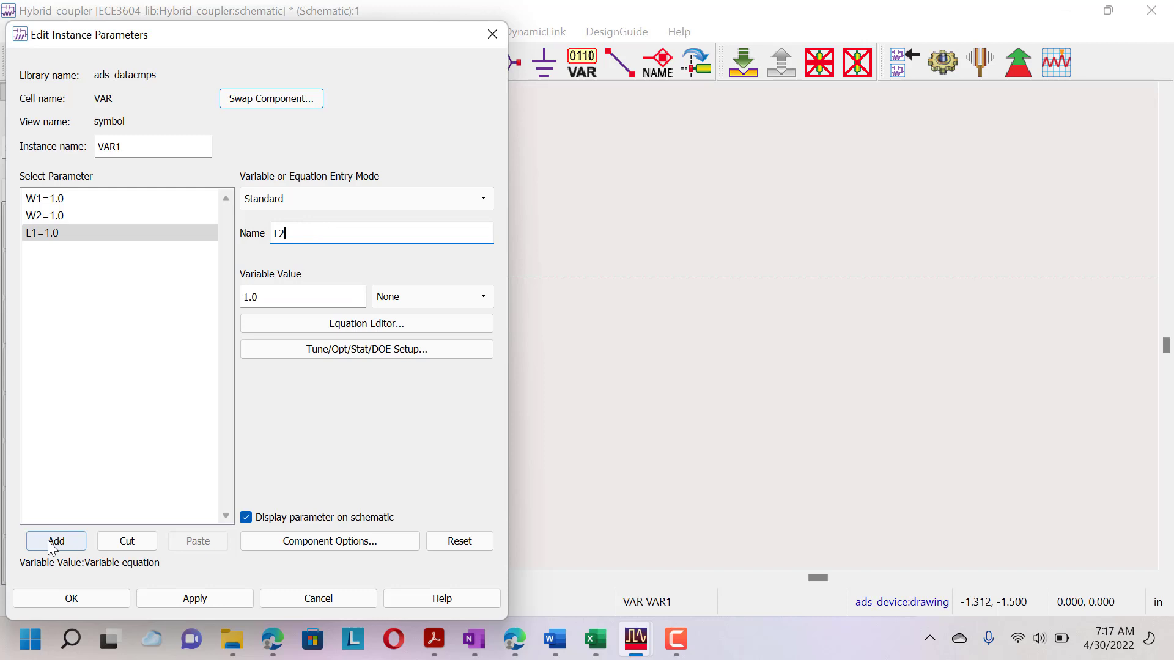
left_click(50, 540)
left_click(314, 231)
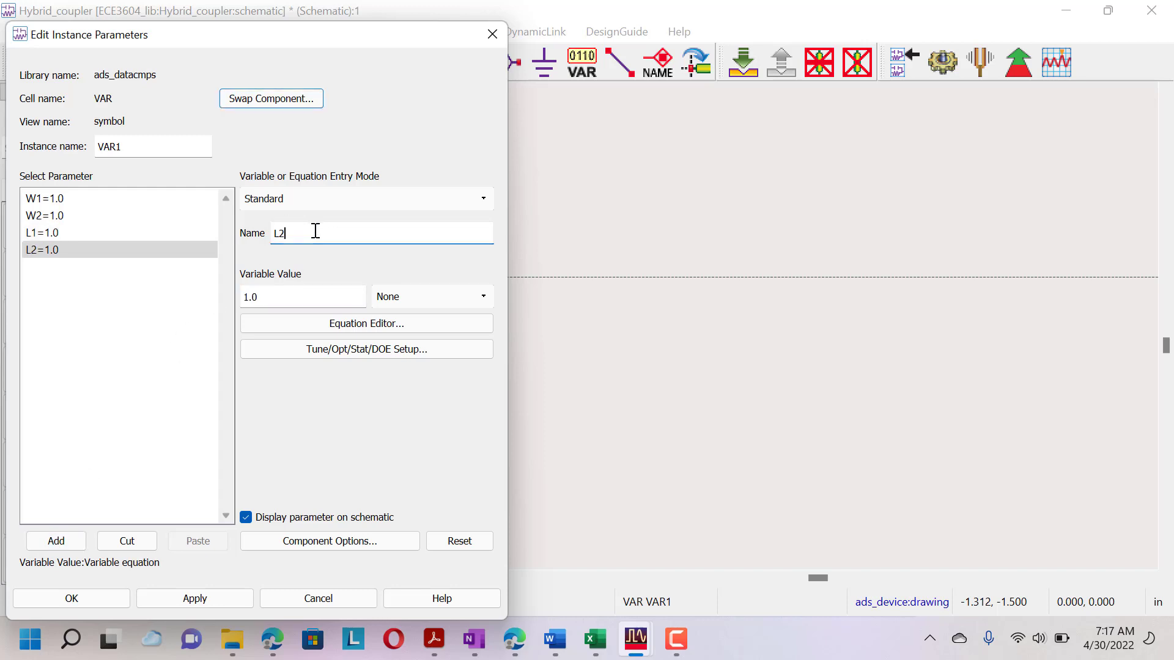
key("BackSpace")
type("launch")
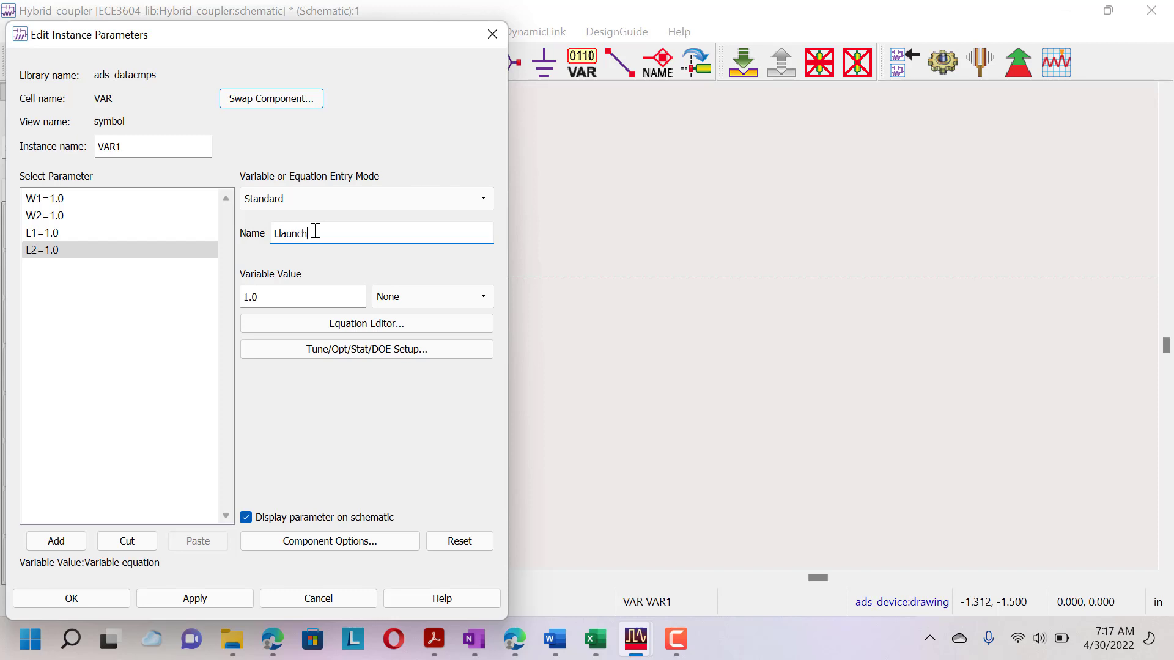
left_click(43, 546)
left_click(71, 598)
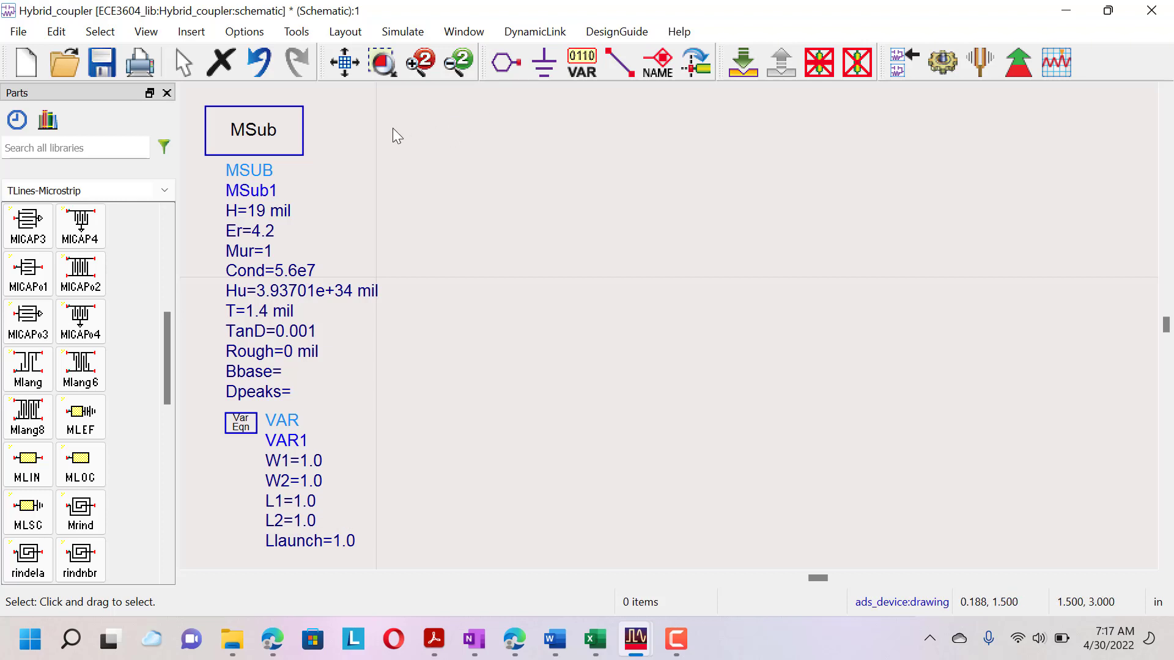
Start LineCalc and enter Er 4.2, H 19 mil and T 1.4 mil
left_click(291, 35)
mouse_move(380, 142)
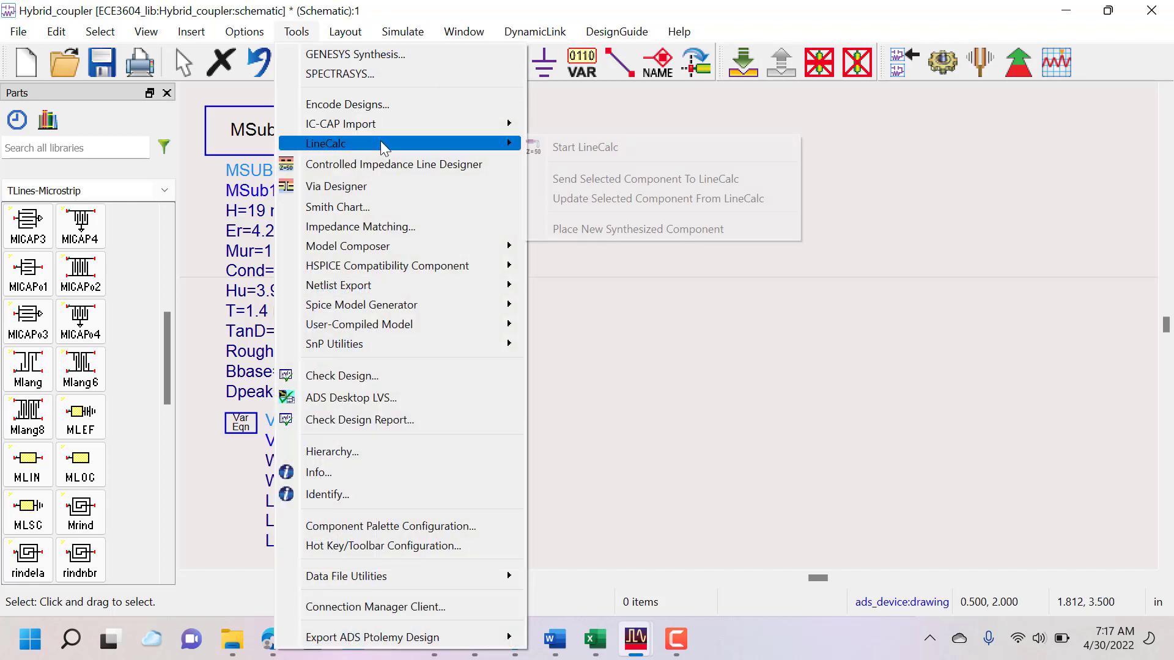
left_click(575, 149)
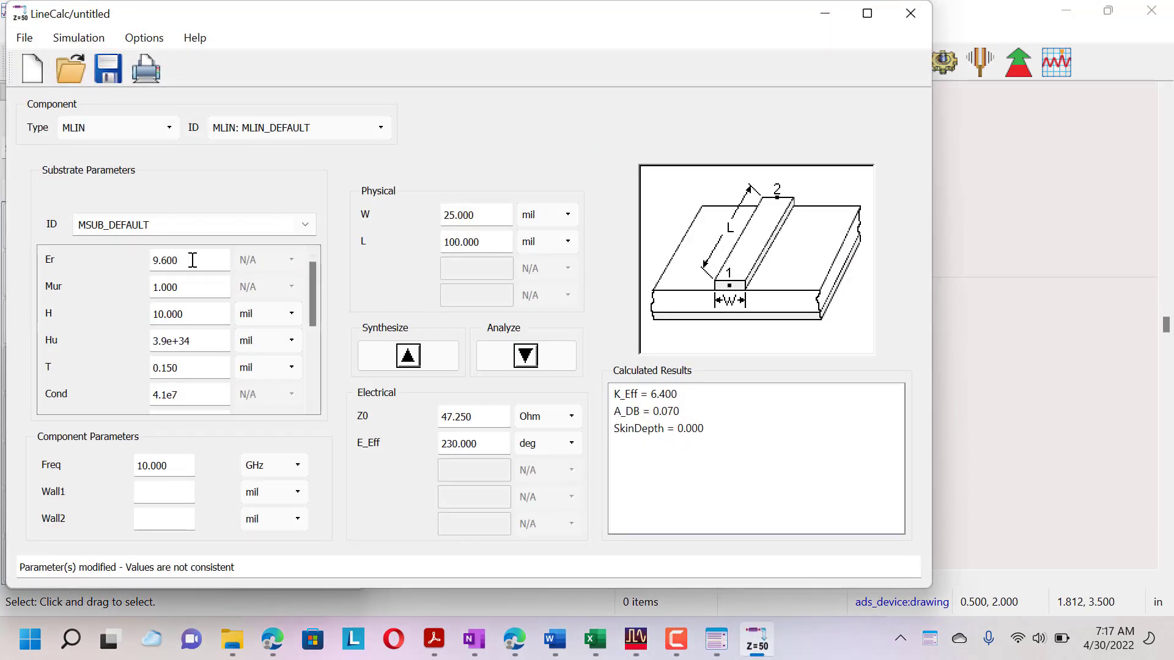
left_click_drag(191, 260, 105, 267)
type("4.2")
key("Tab")
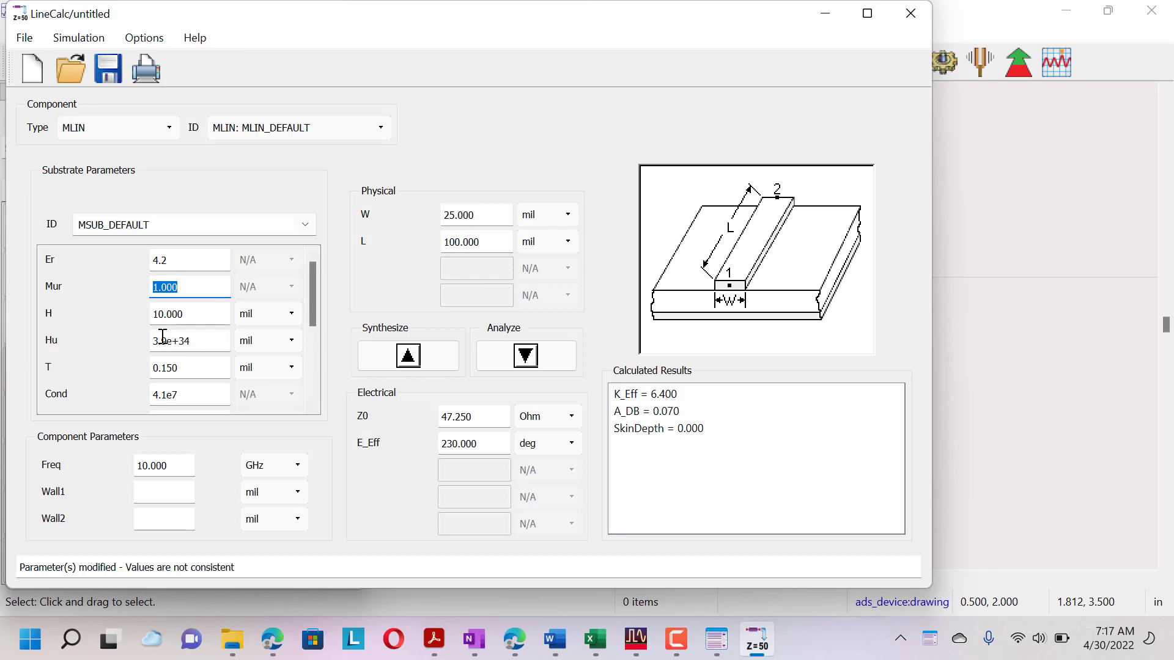
key("Tab")
type("19")
key("Tab")
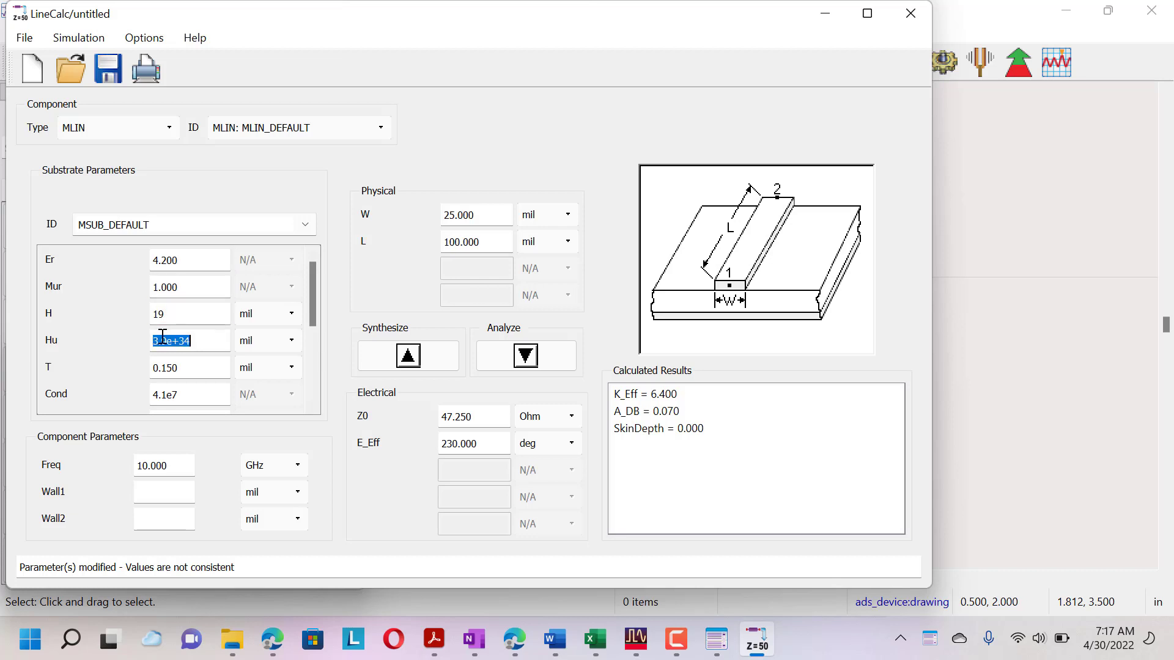
key("Tab")
type("1.4")
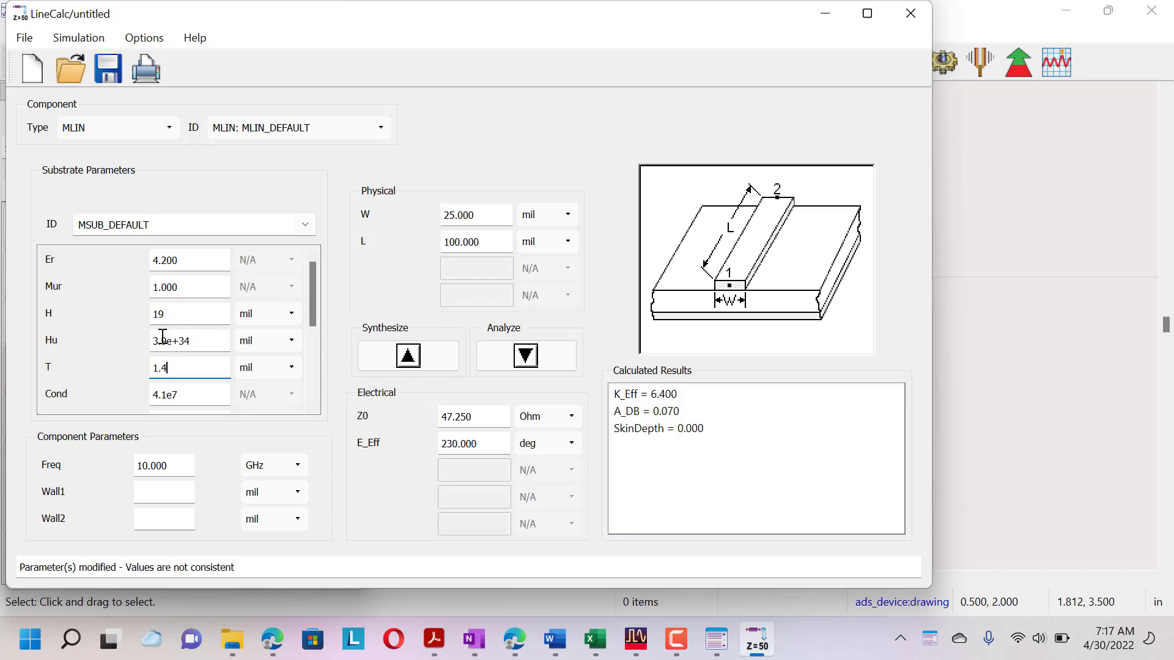
key("Tab")
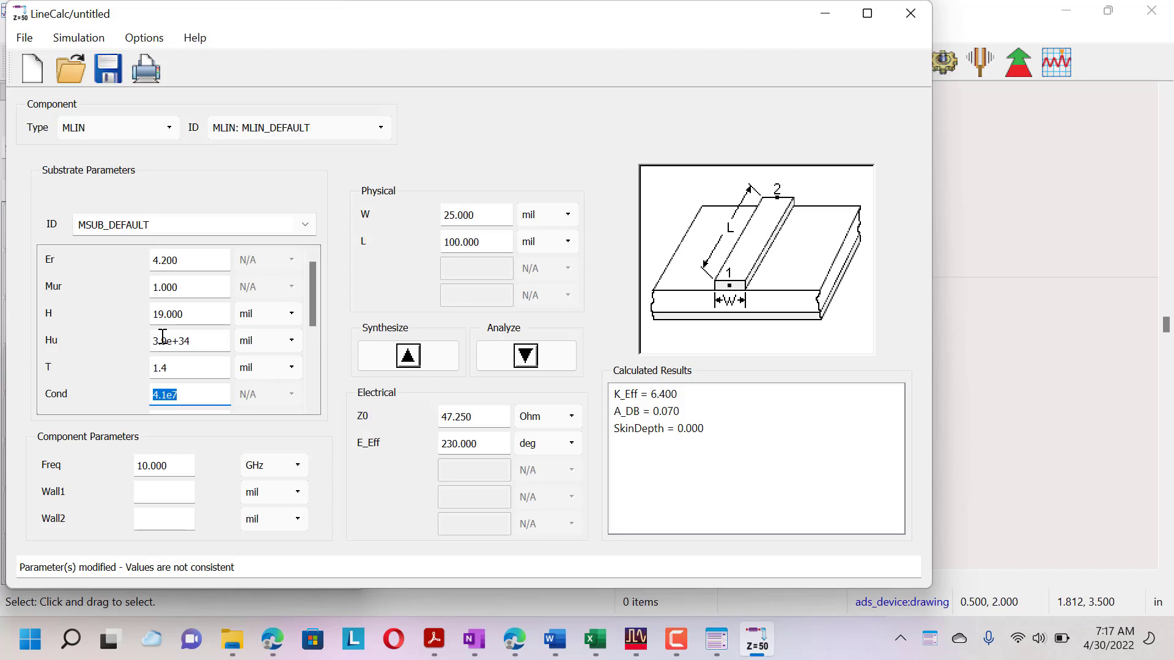
Set Cond to 5.6e7, update TanD, and set Rough to 0
key("Right")
key("Left")
key("Left")
key("shift+Left")
key("shift+Left")
key("shift+Left")
type("5.6")
key("Tab")
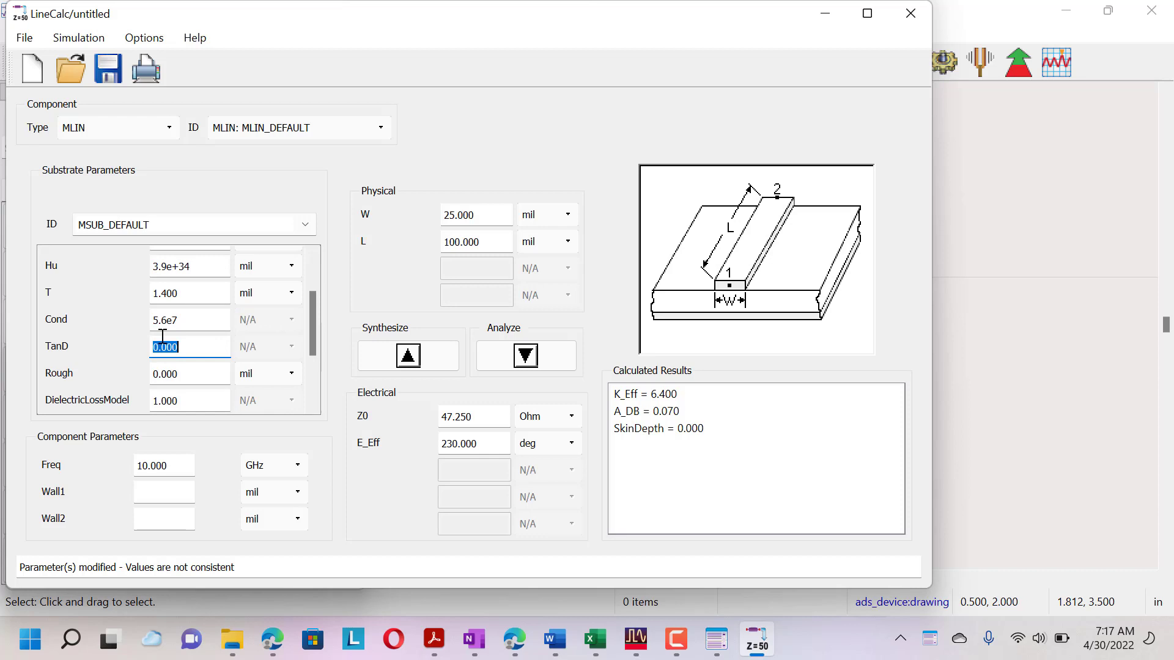
type("0.002")
key("Tab")
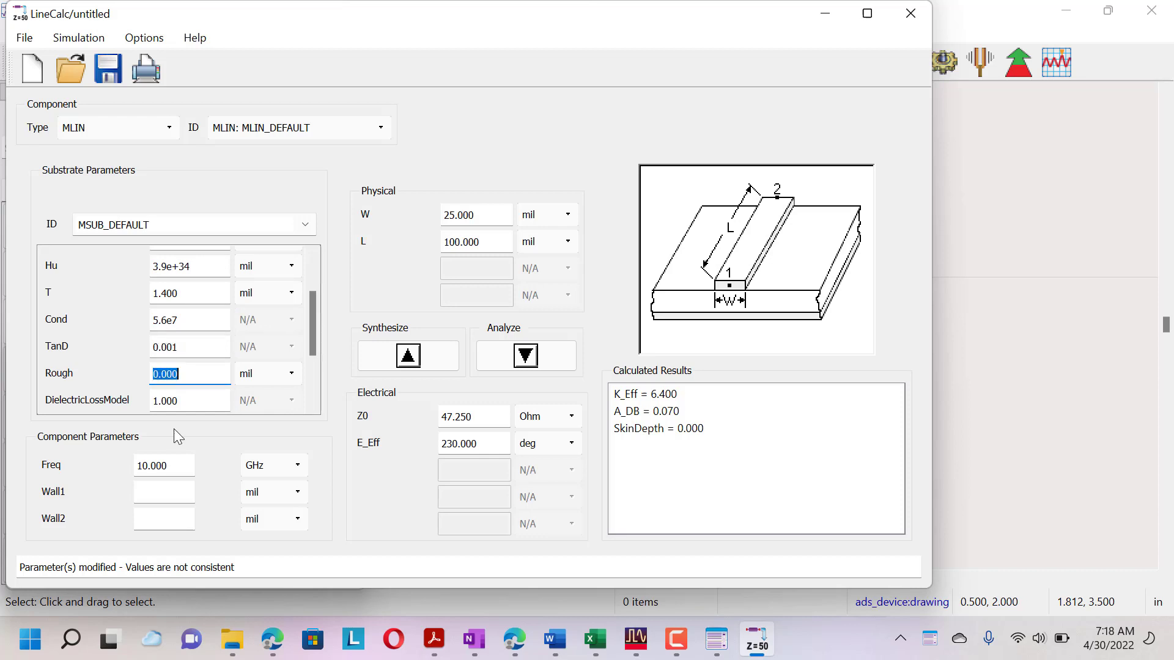
key("BackSpace")
type("0")
key("Tab")
Set the frequency to 3 GHz and the target Z0 to 50 Ohm
left_click(179, 468)
left_click_drag(178, 468, 54, 466)
type("3")
key("Tab")
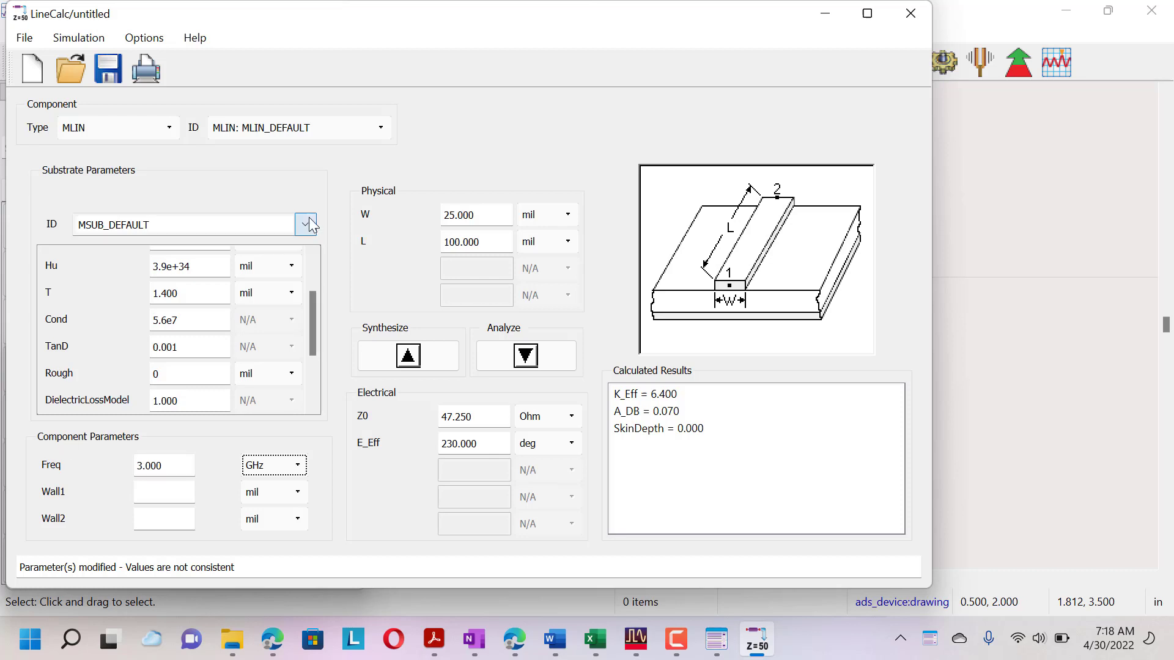
left_click_drag(483, 413, 310, 409)
type("50")
key("Tab")
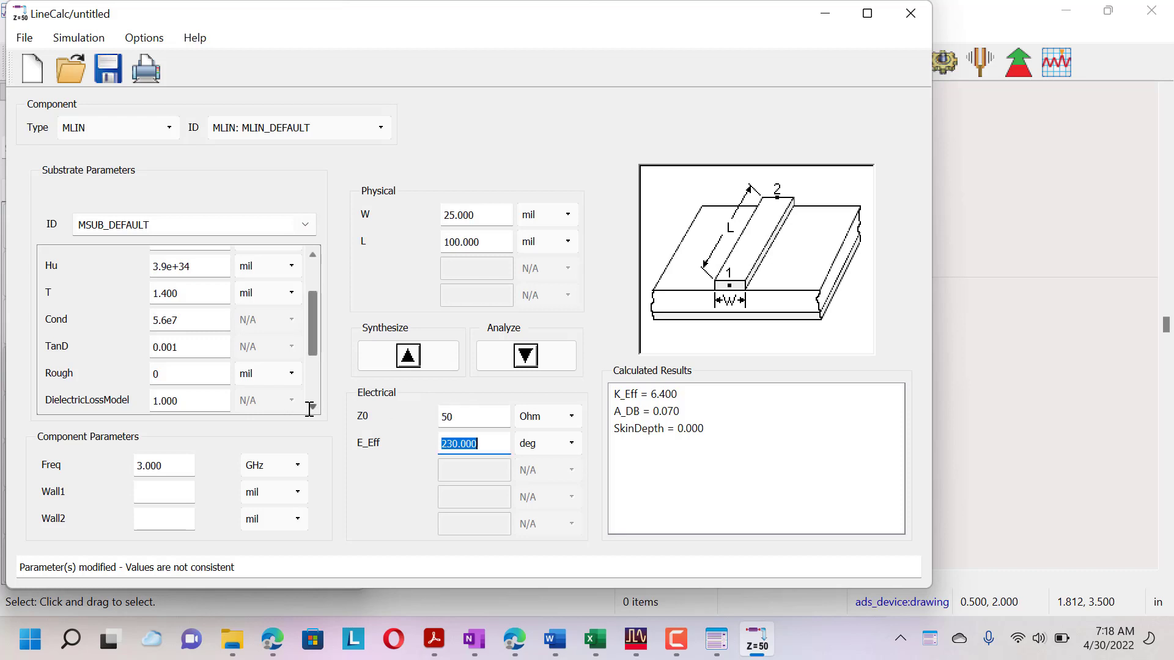
Enter E_Eff 90 deg and synthesize W=36.161654 mil, L=554.692913 mil
type("90")
left_click(407, 358)
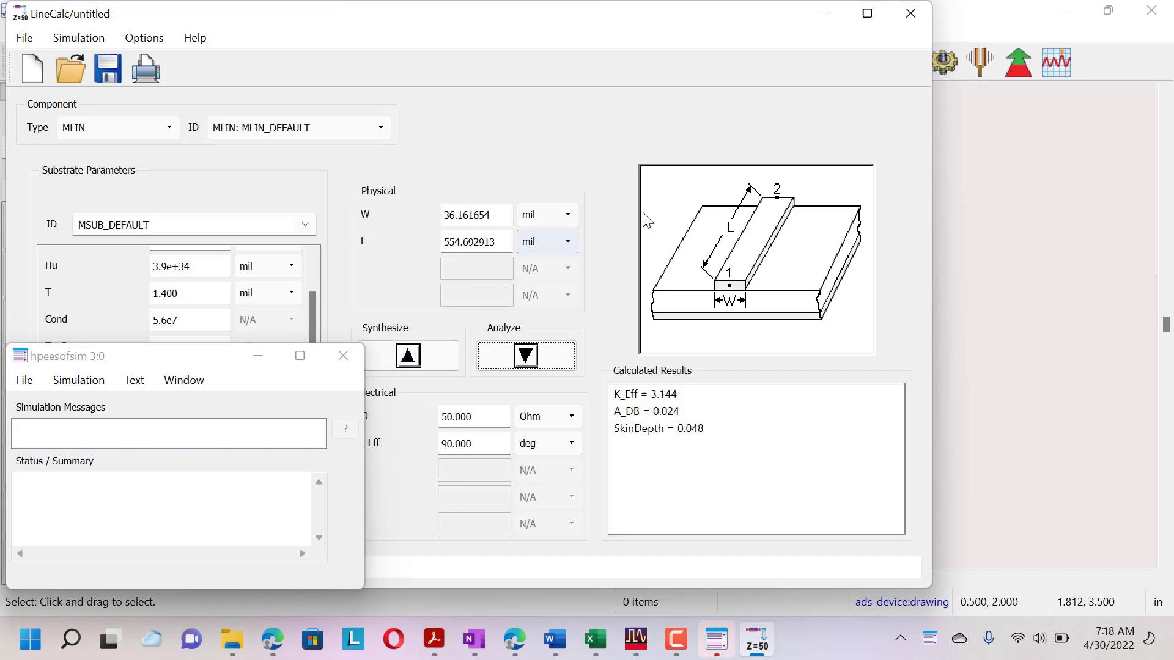
In the schematic's VAR1 block, set W1 to 36.2
left_click(1002, 350)
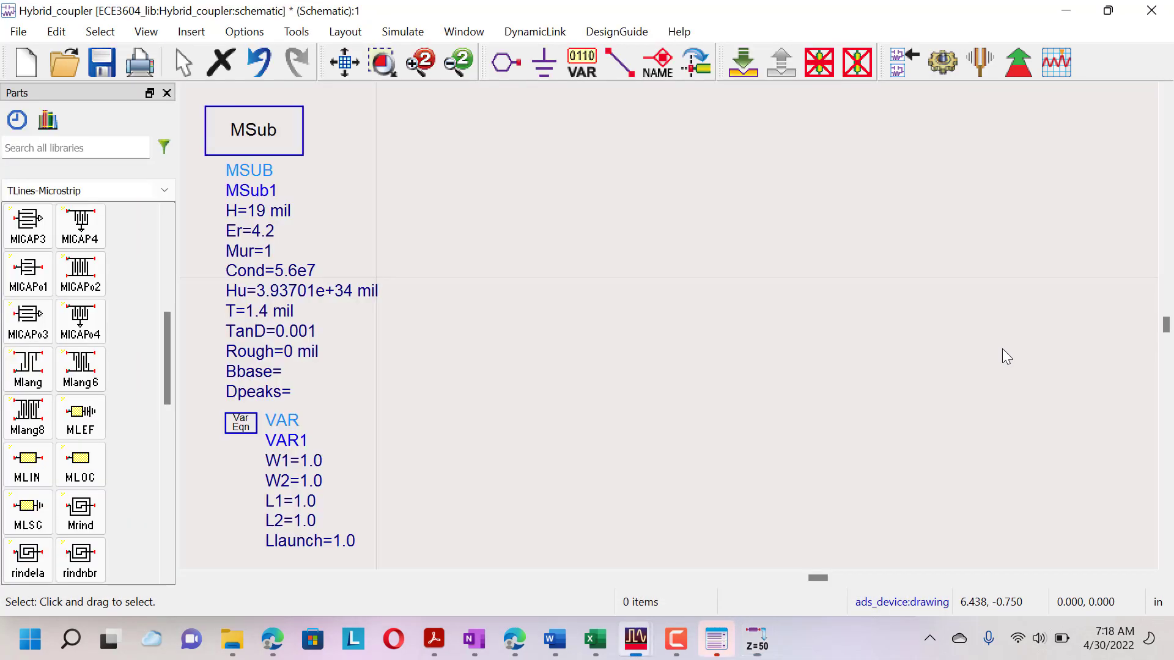
left_click(327, 460)
left_click(327, 460)
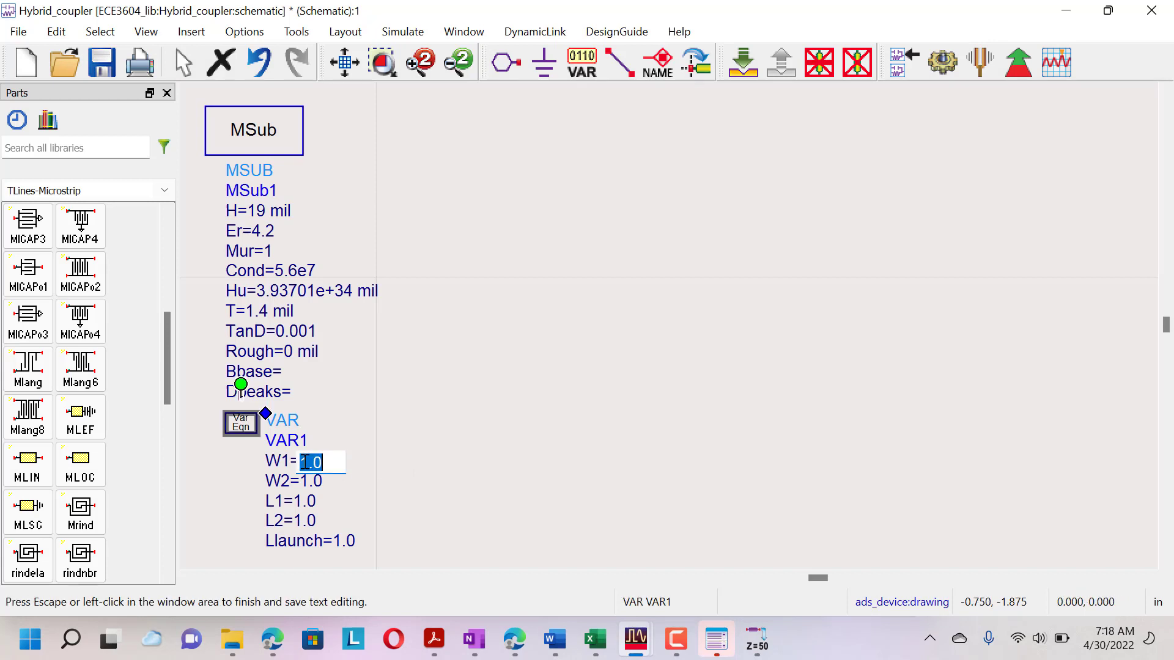
type("36.2")
key("Tab")
key("Tab")
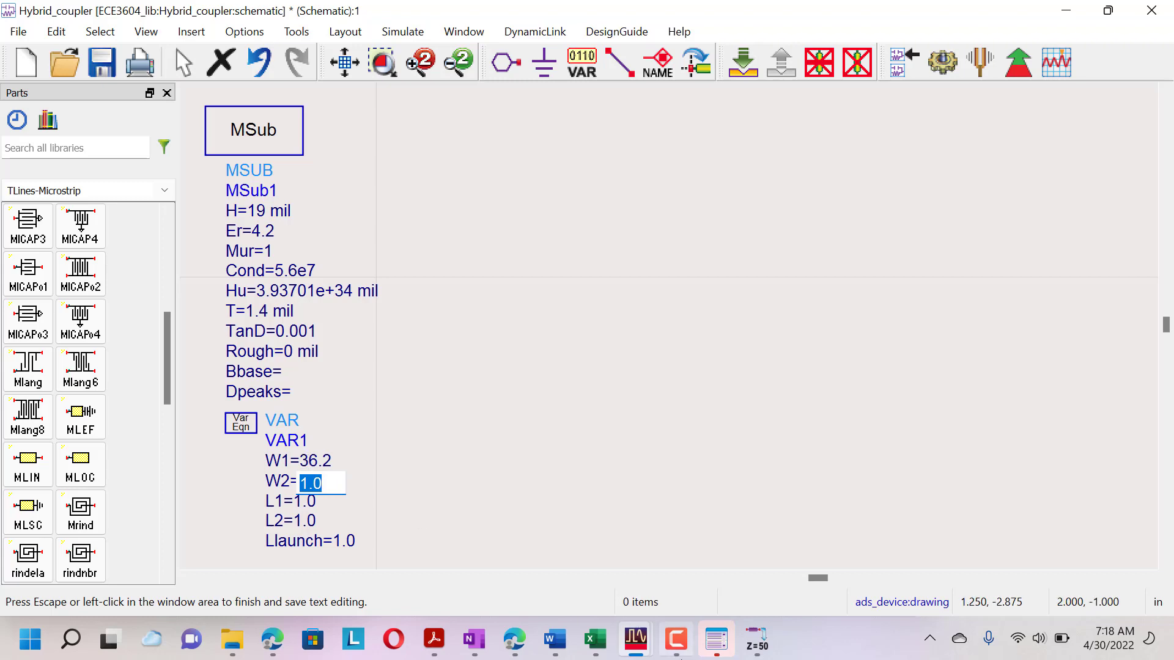
Set L1 to 554.7 in VAR1 and bring LineCalc back up
left_click(757, 639)
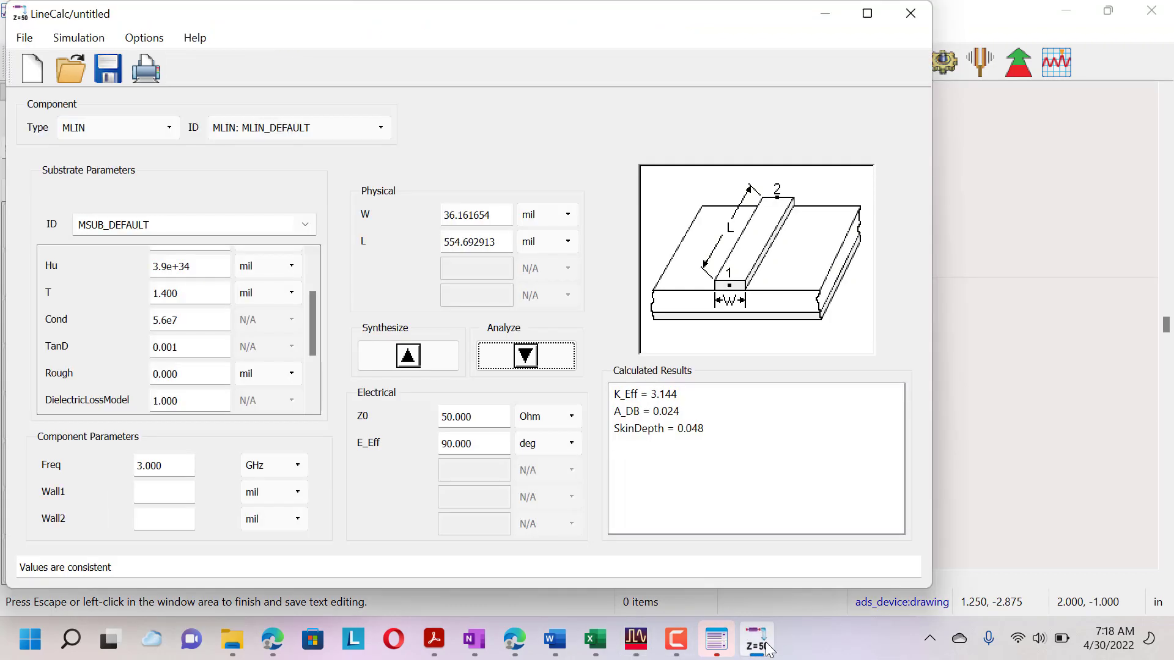
left_click(756, 640)
left_click(313, 501)
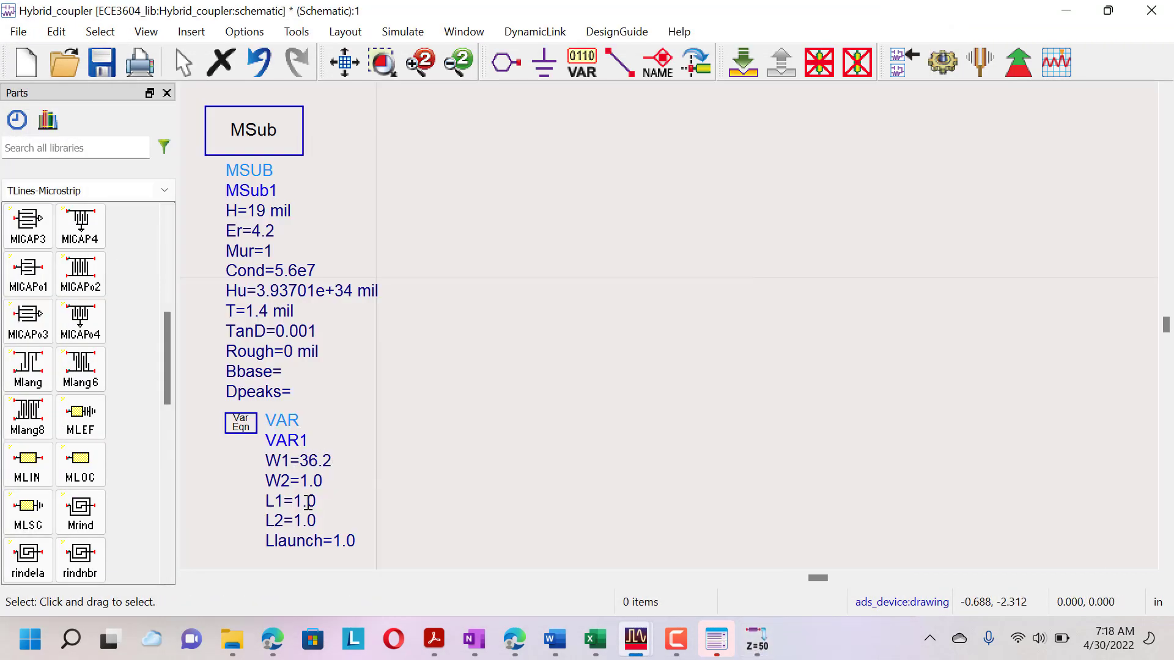
left_click(308, 505)
type("554.7")
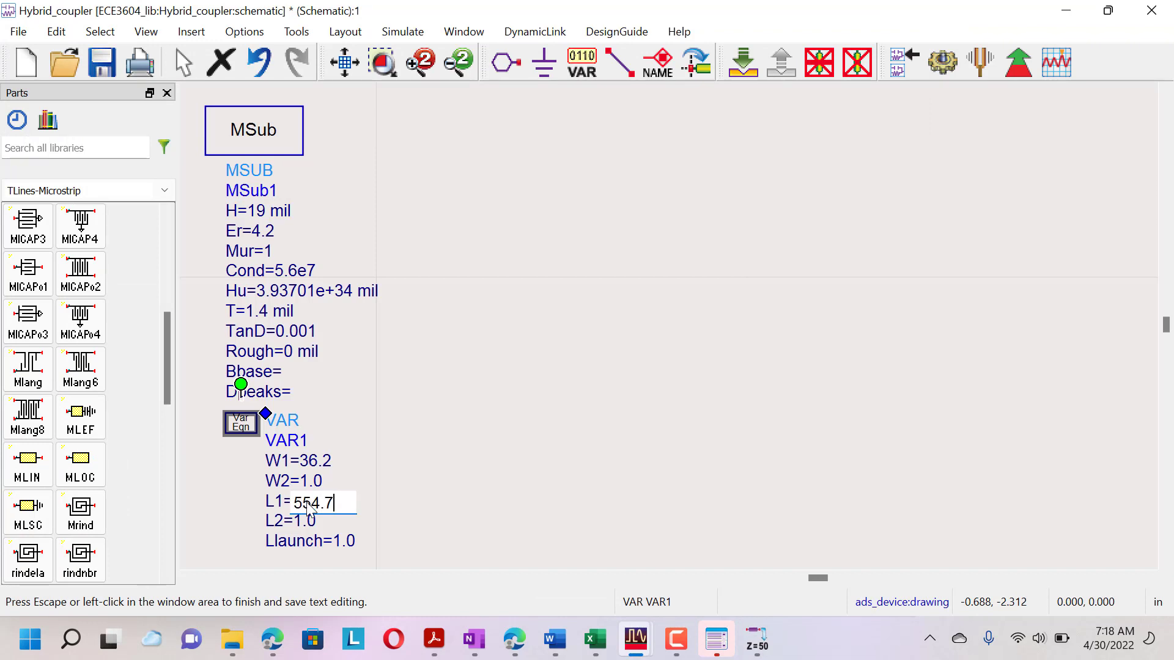
key("Tab")
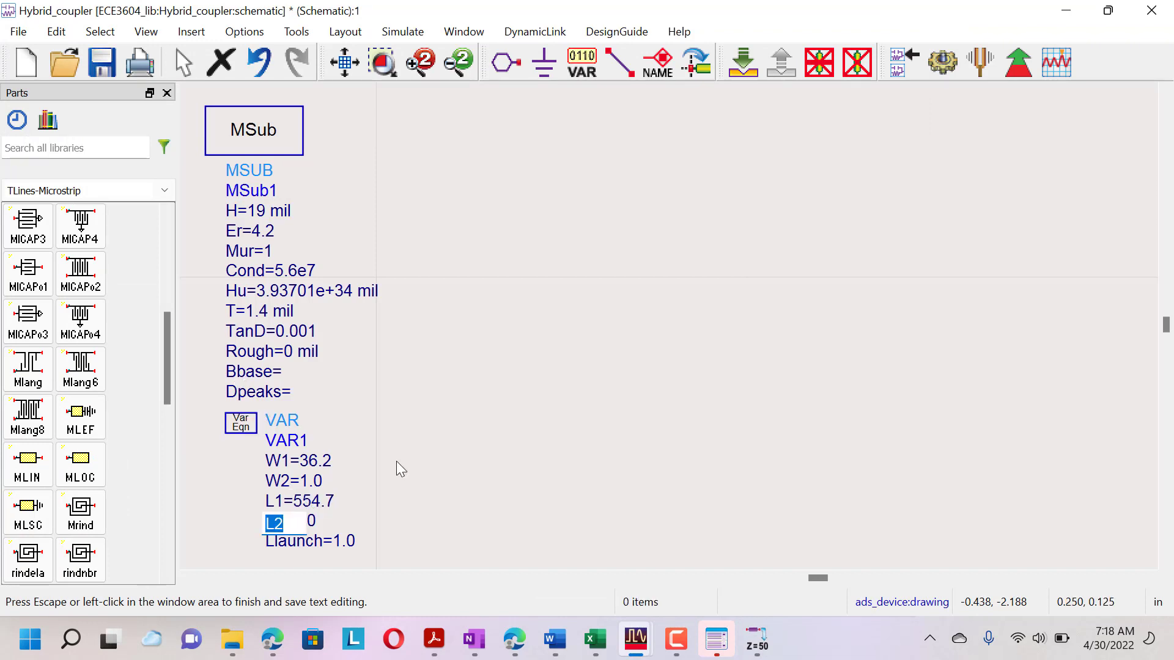
left_click(398, 469)
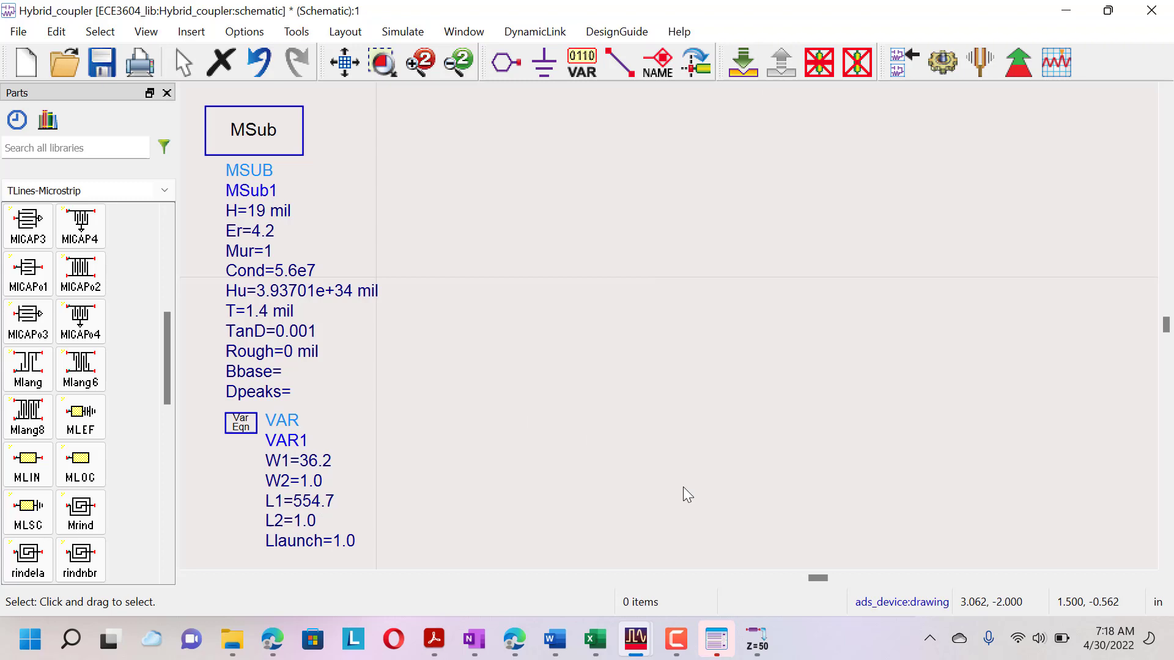
left_click(757, 639)
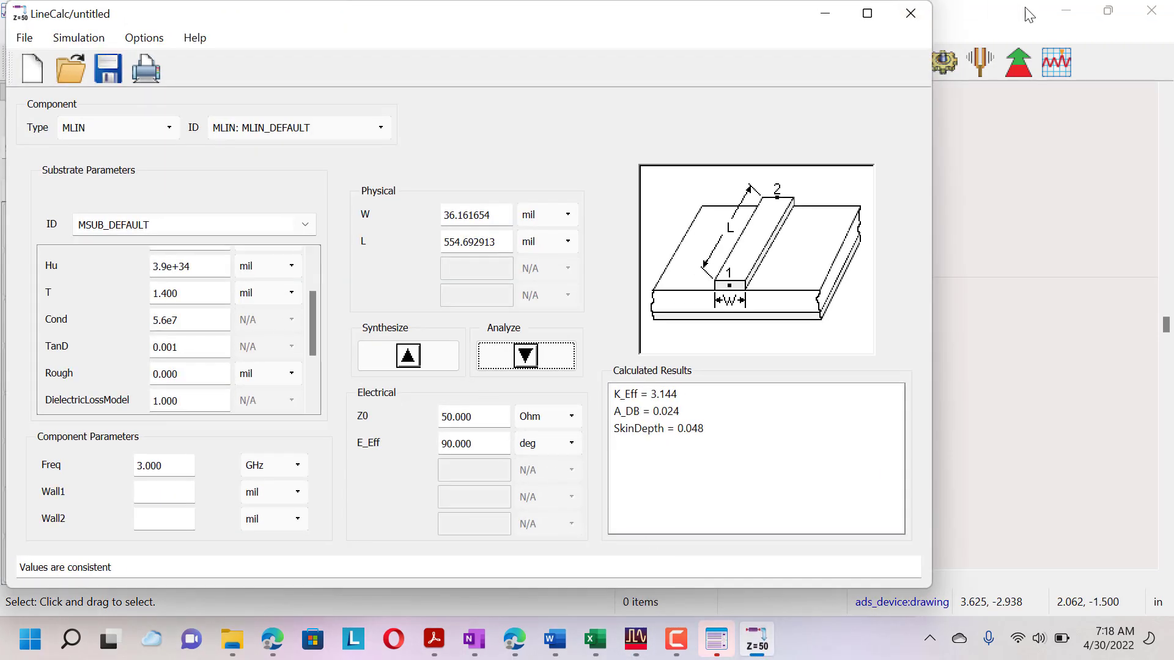
Change Z0 to 35.36 Ohm and synthesize W=62.451181 mil, L=539.629921 mil
left_click(1001, 34)
double_click(479, 418)
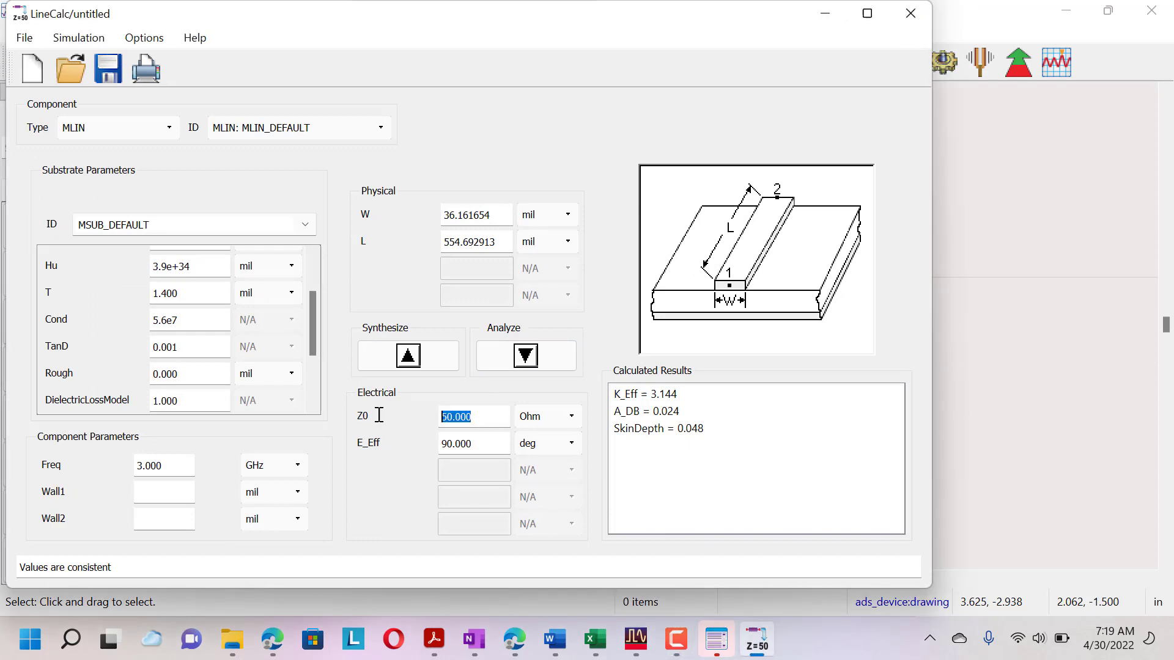
type("35")
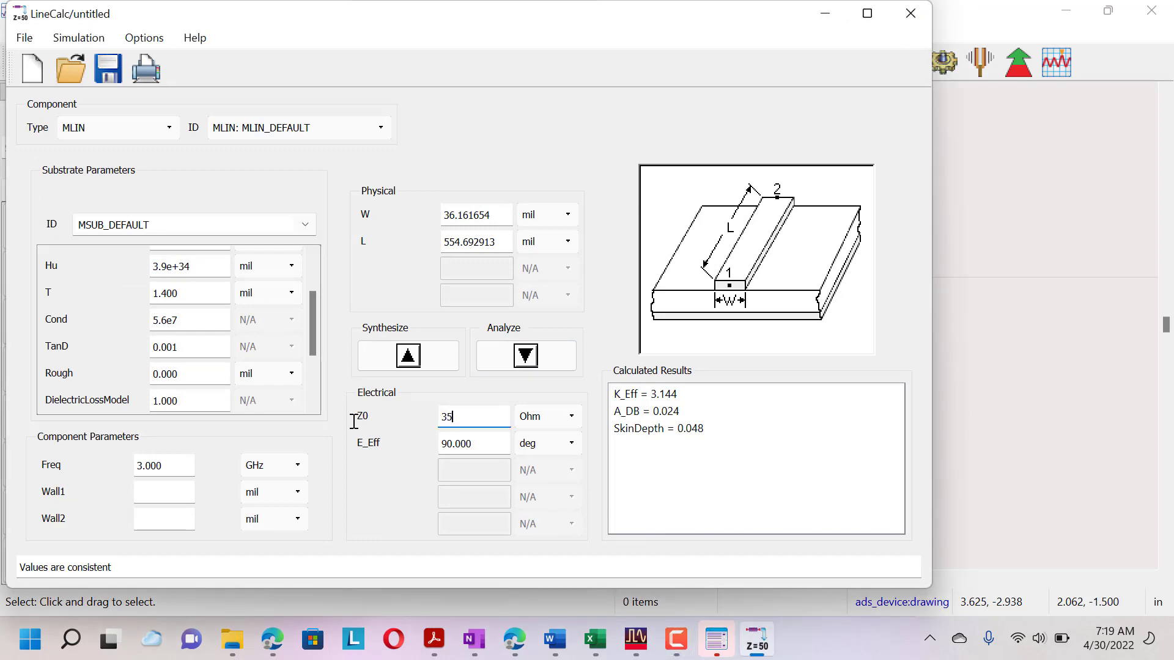
type(".36")
left_click(407, 357)
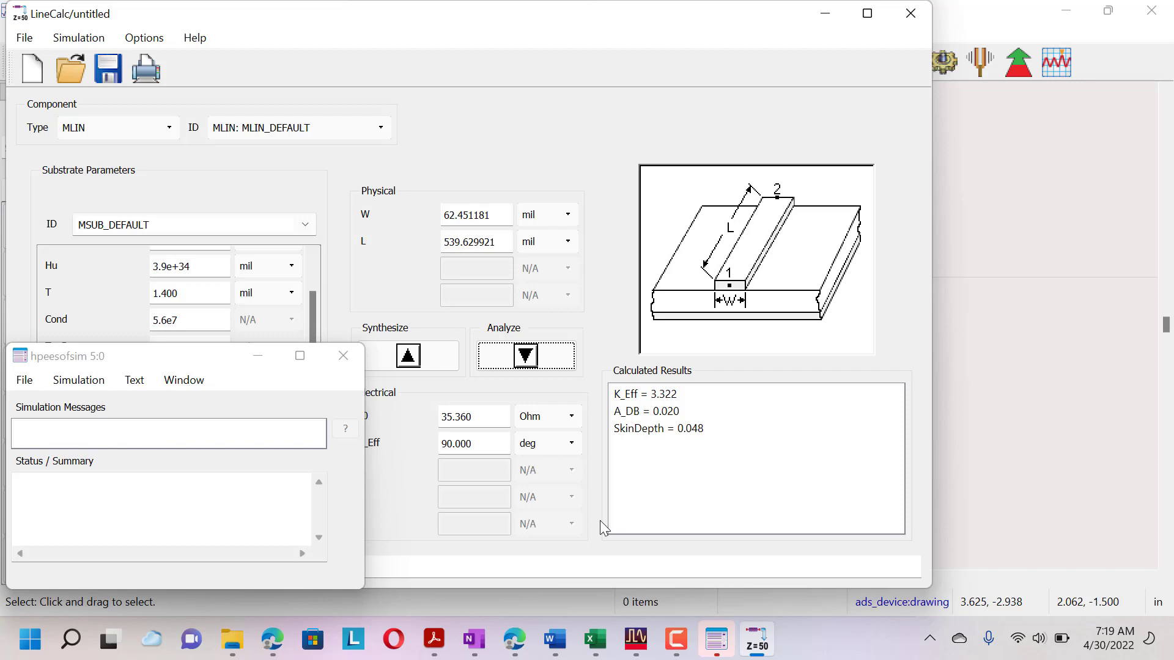
mouse_move(720, 641)
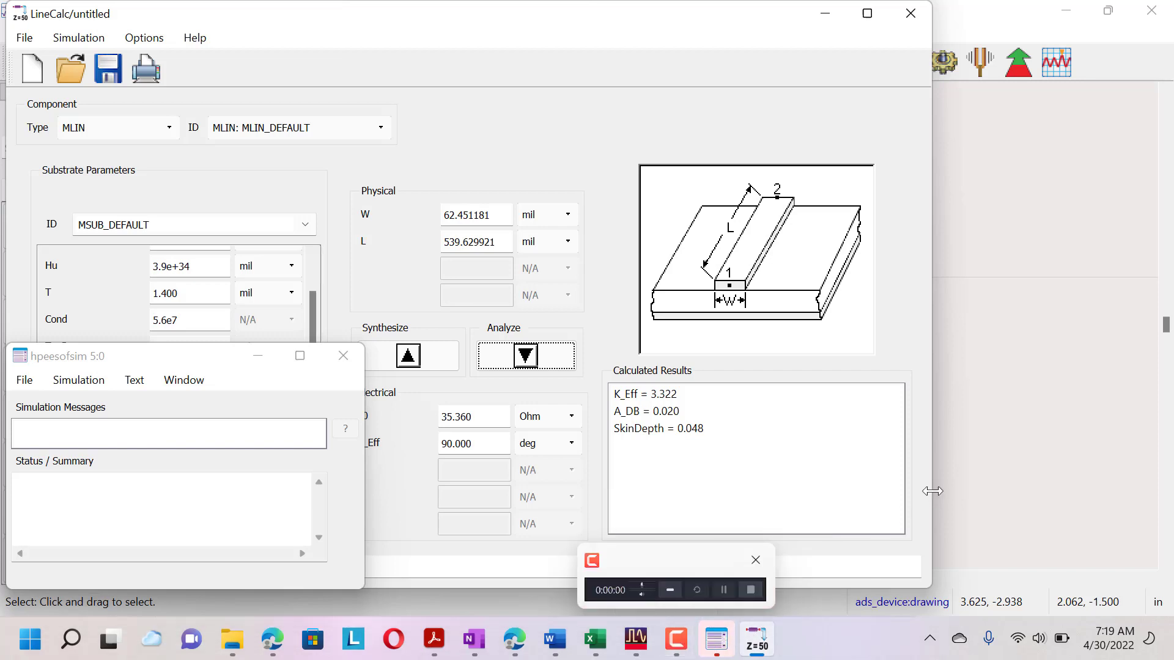
Set W2 to 62.5 in the schematic's VAR1 block
left_click(982, 451)
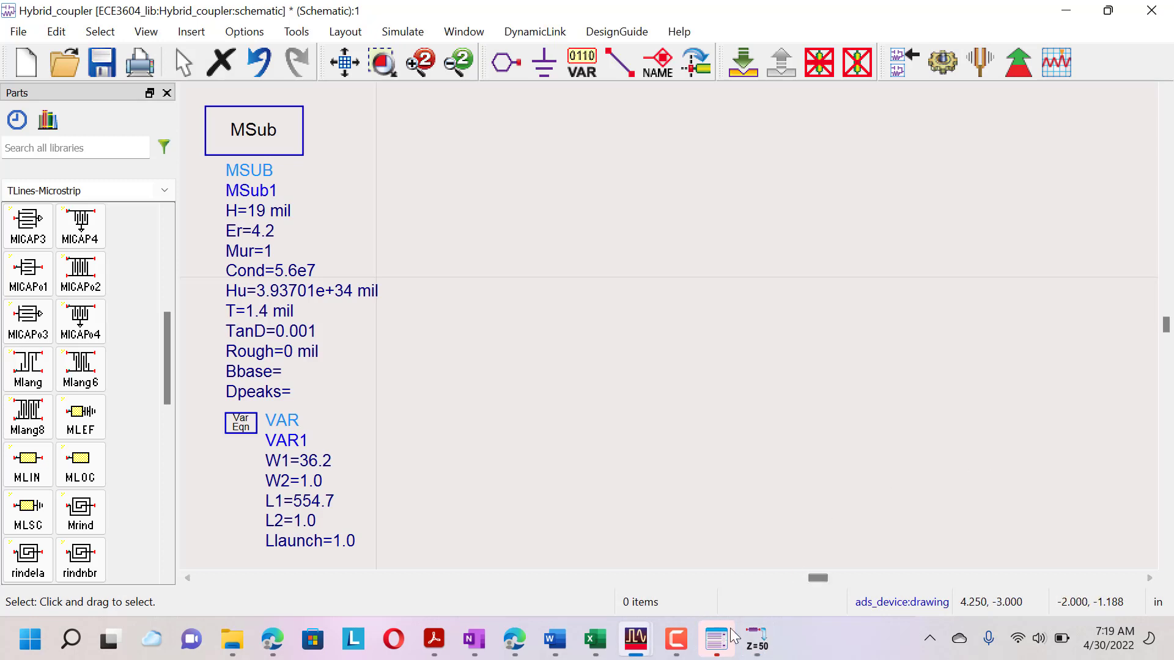
left_click(755, 640)
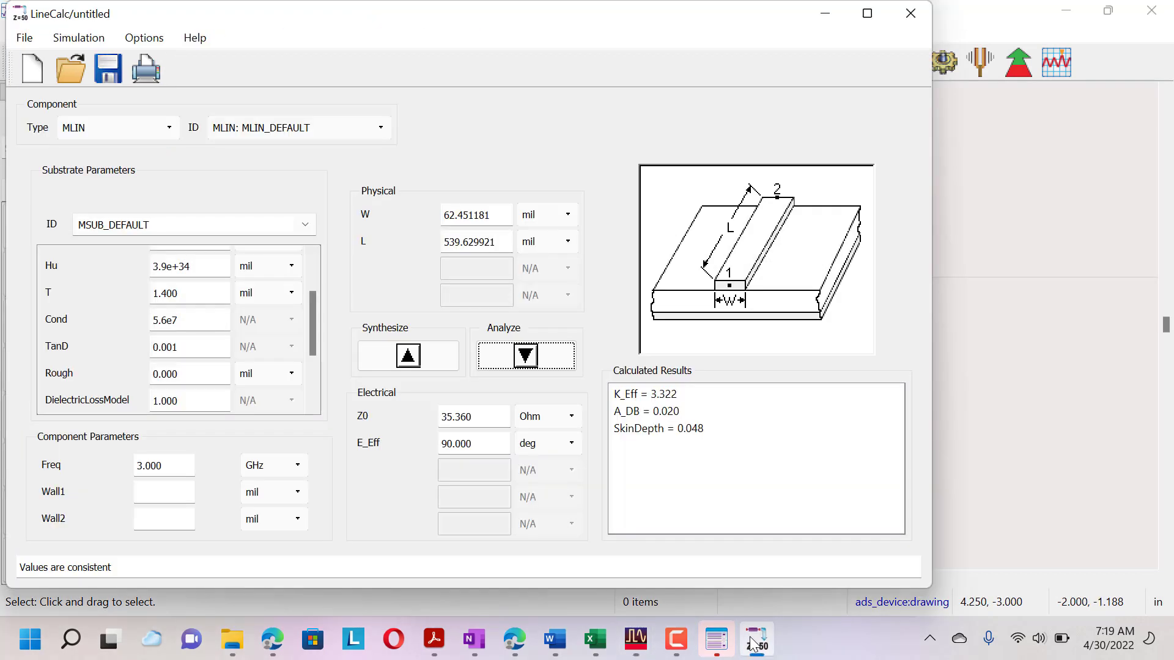
left_click(755, 642)
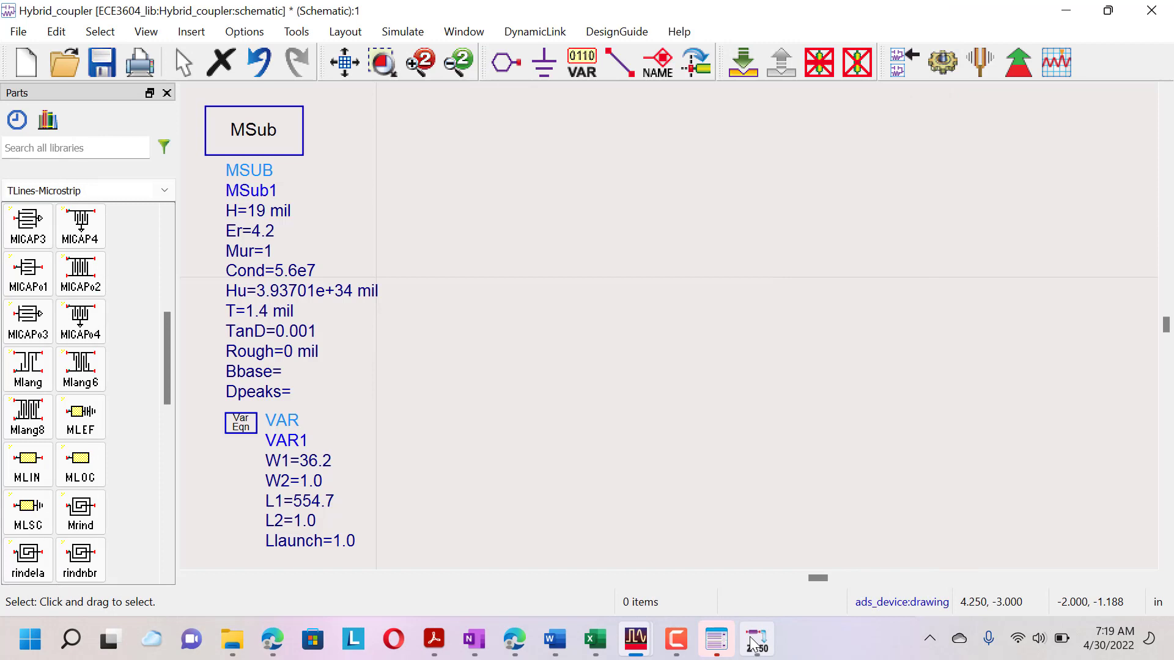
double_click(315, 483)
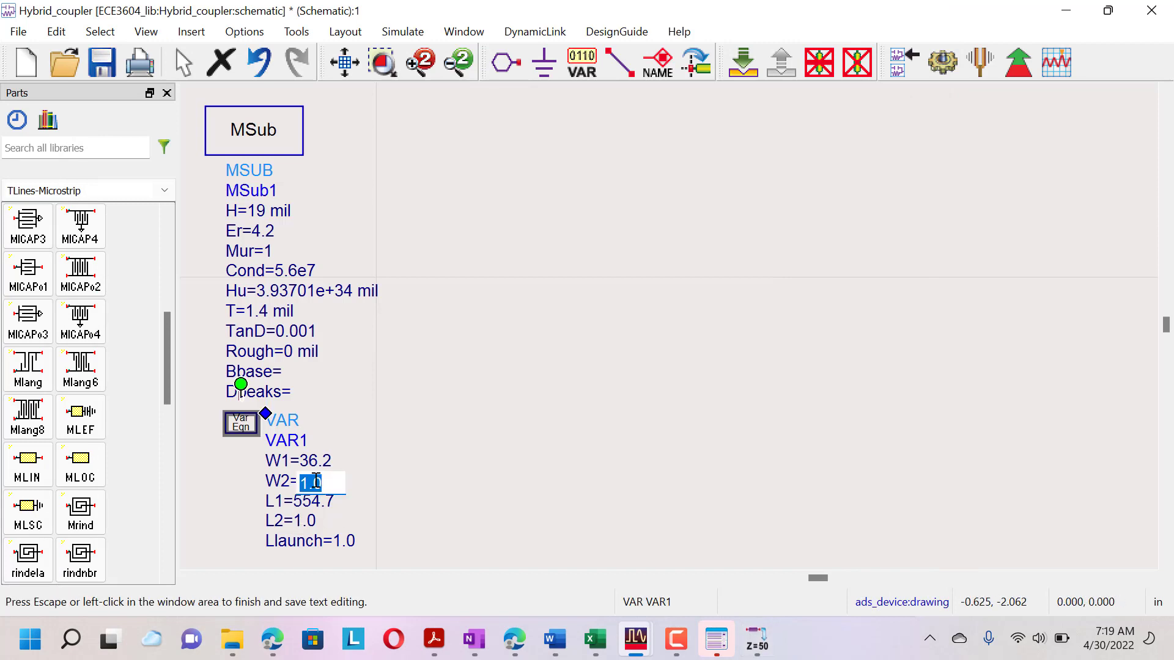
type("62.5")
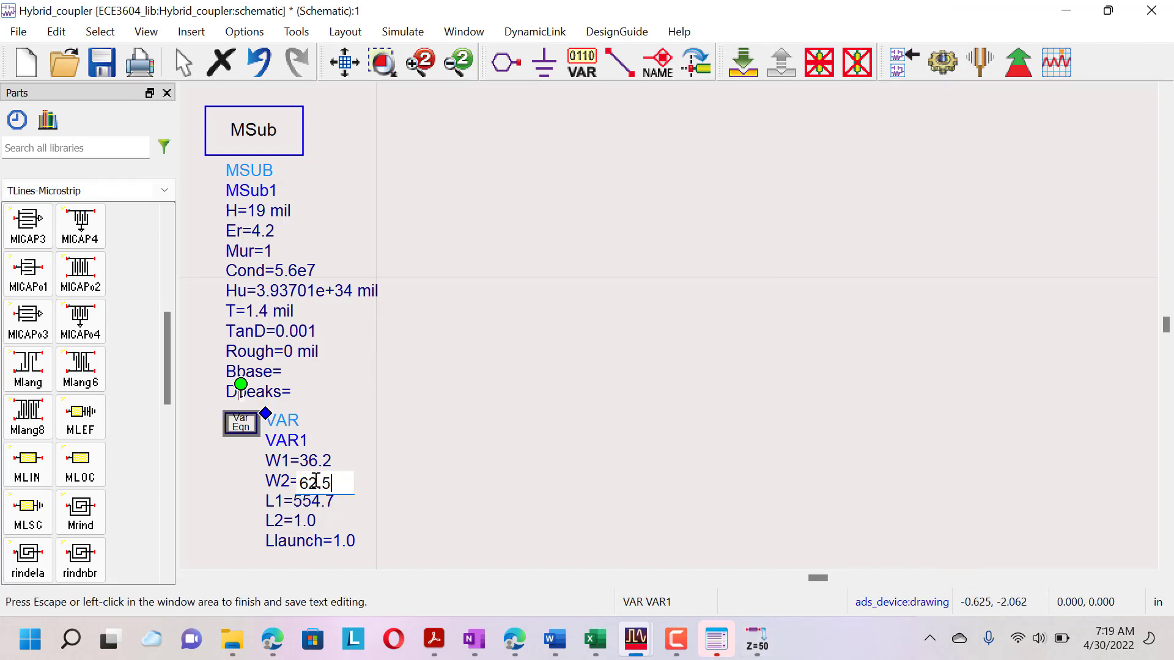
key("Tab")
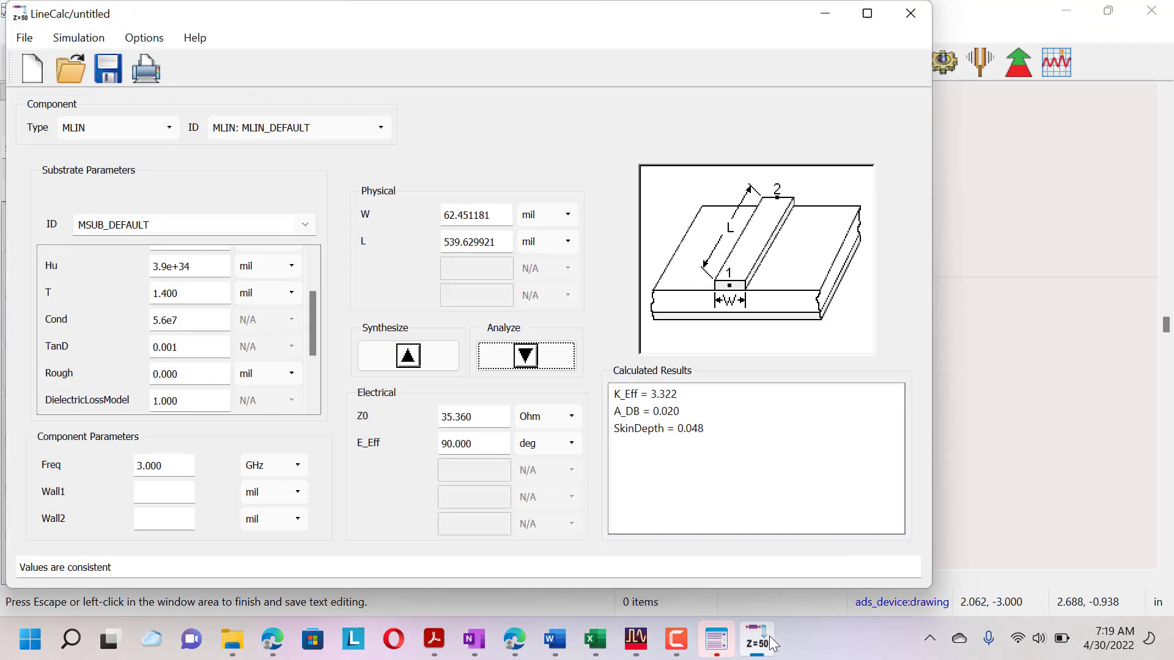
Set L2 to 539.6 and Llaunch to 25 in VAR1
left_click(769, 642)
left_click(769, 642)
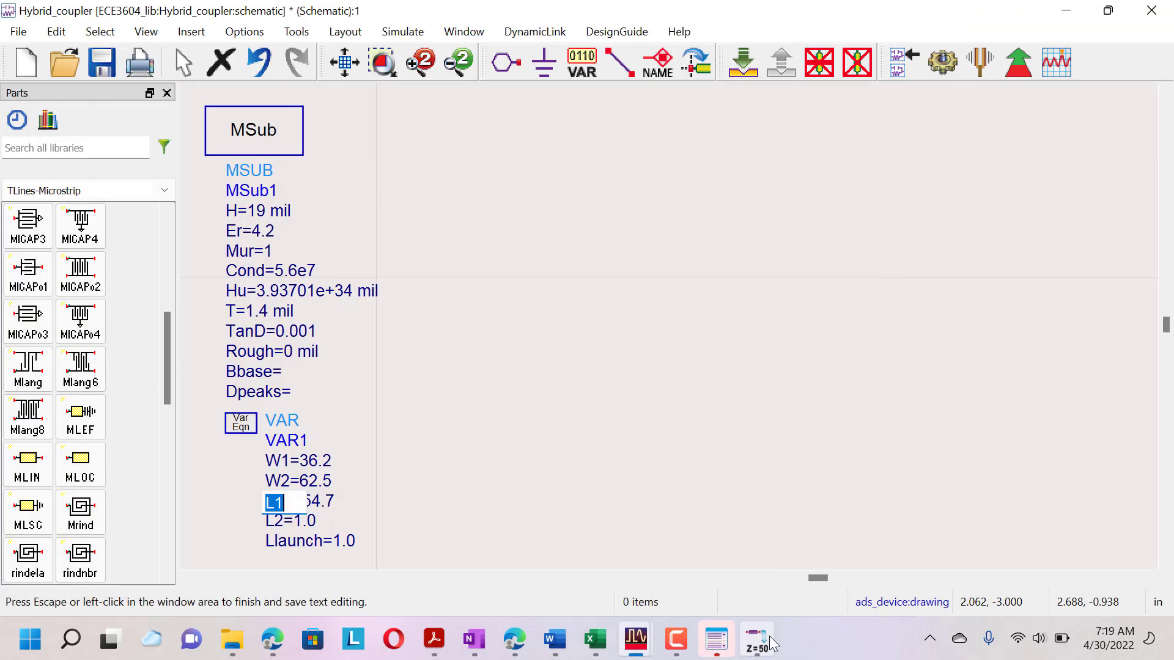
left_click(278, 537)
double_click(305, 524)
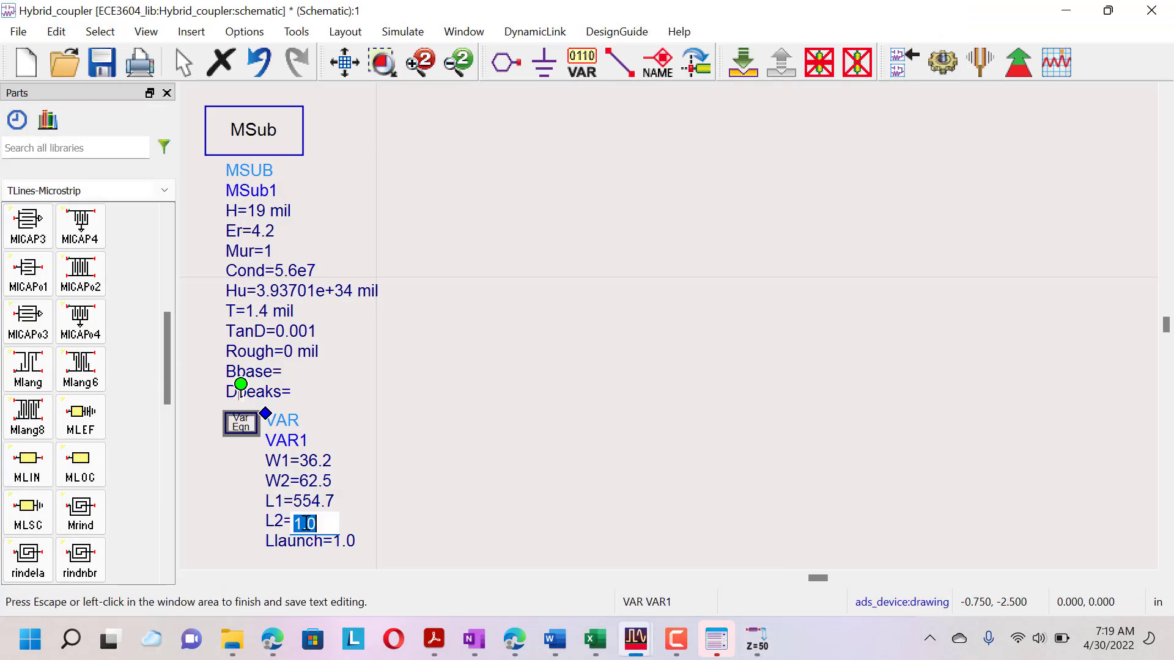
type("539.6")
key("Tab")
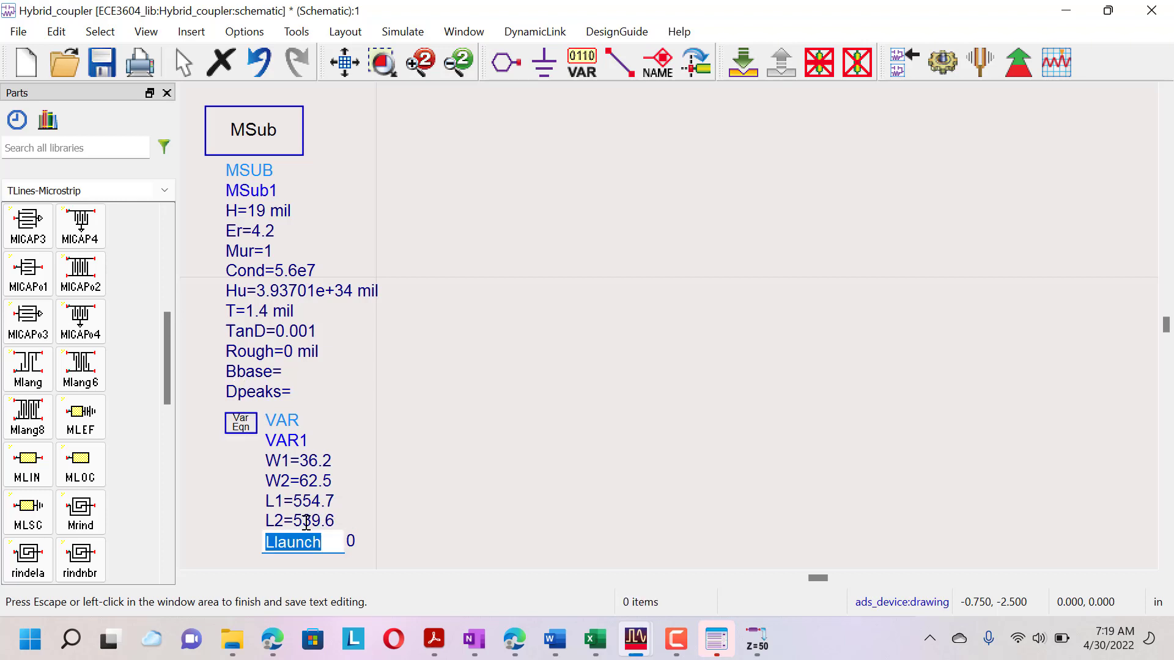
key("Tab")
type("25")
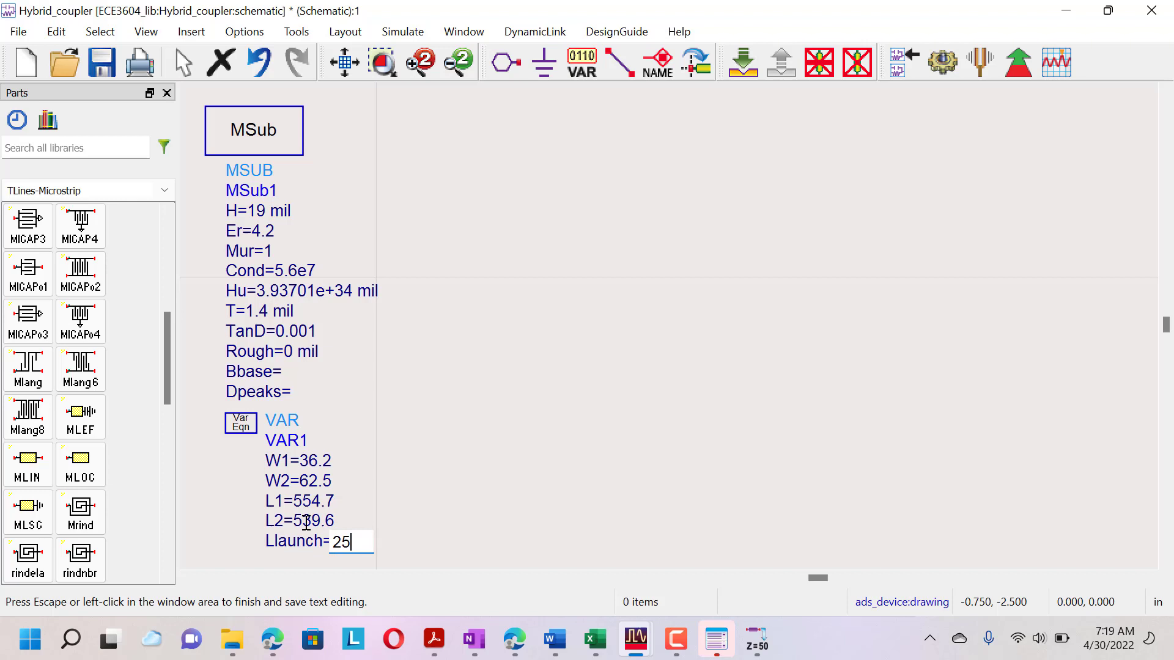
key("Escape")
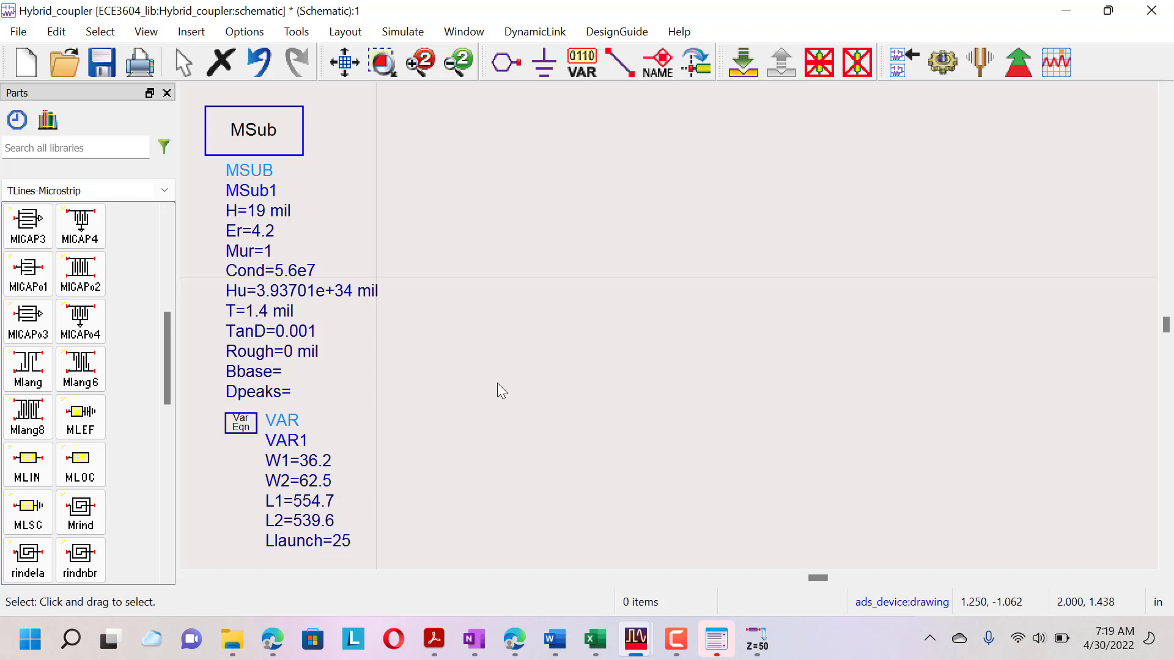
Place microstrip line TL1 with width W1 and length Llaunch
left_click(27, 463)
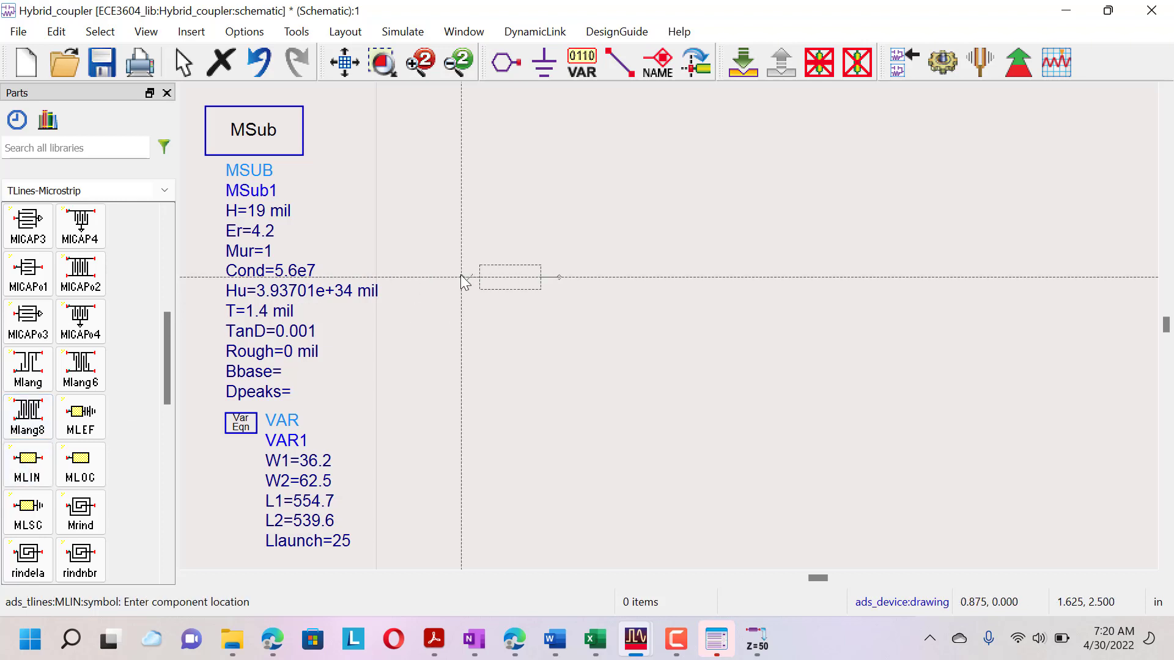
left_click(456, 199)
key("Escape")
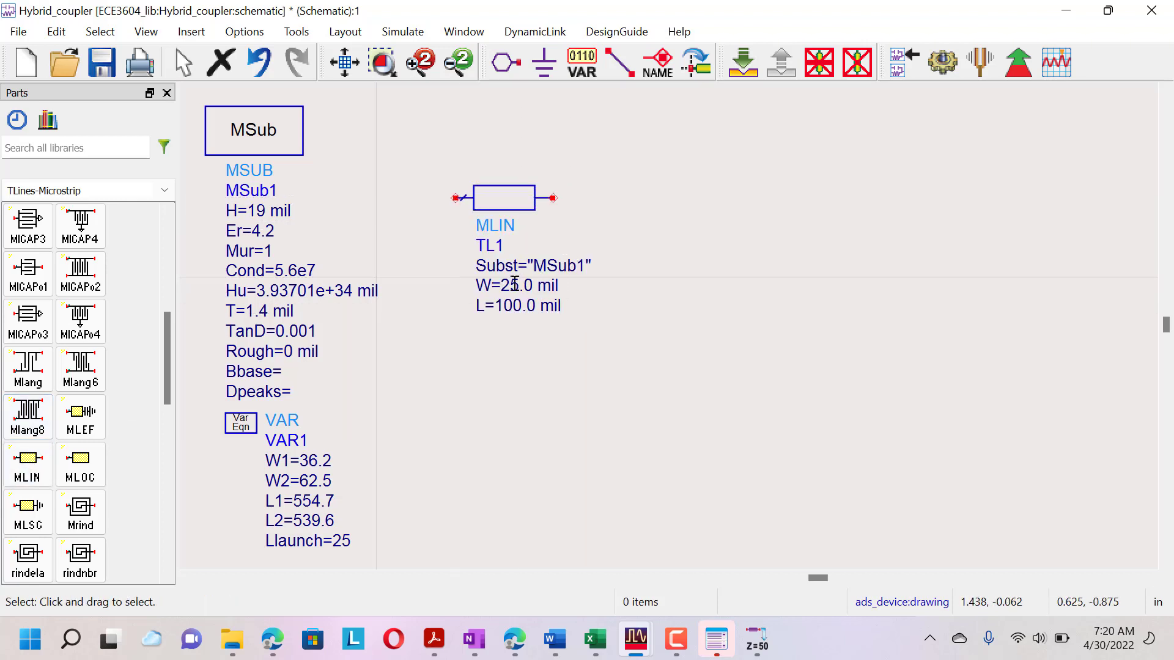
double_click(512, 286)
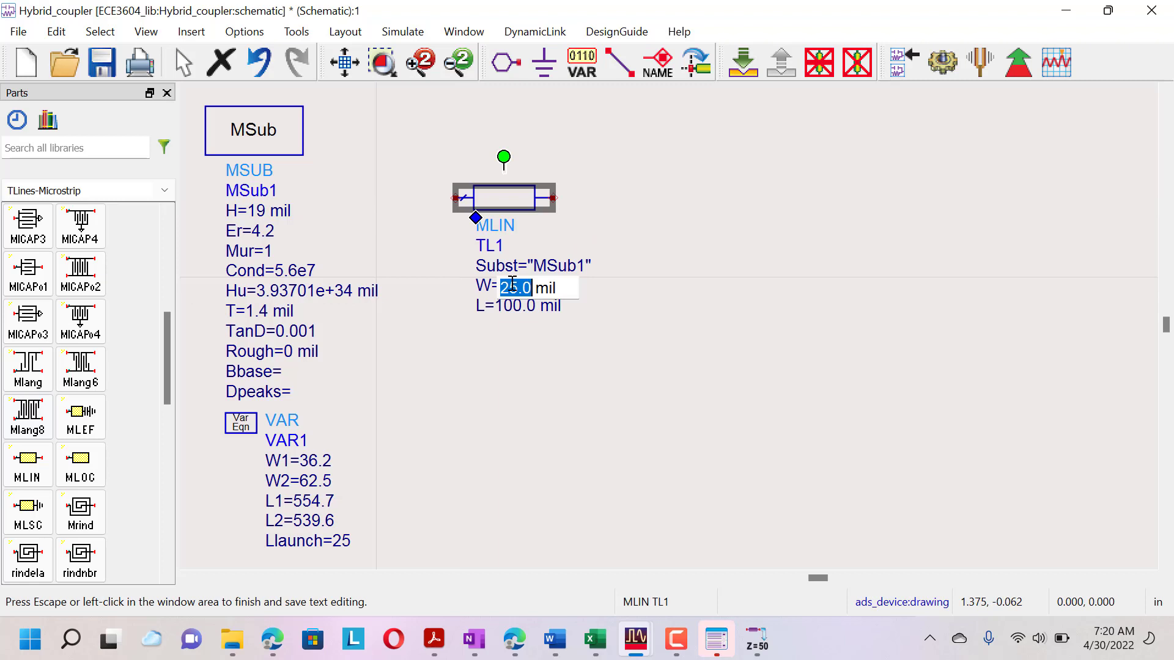
type("W1")
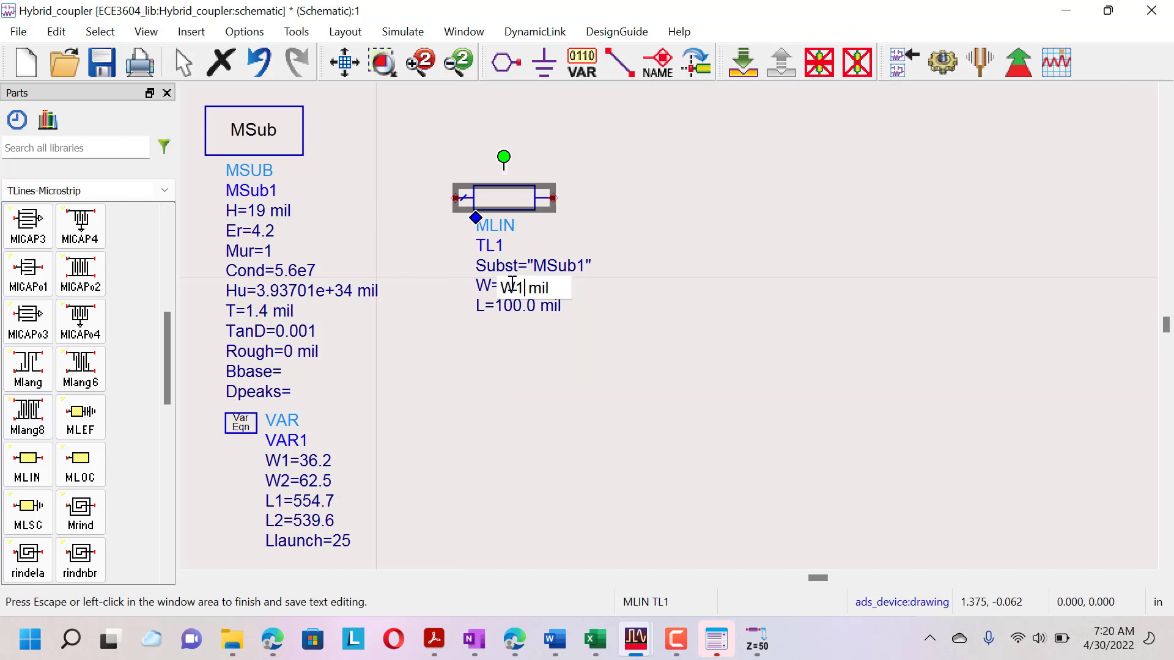
key("Tab")
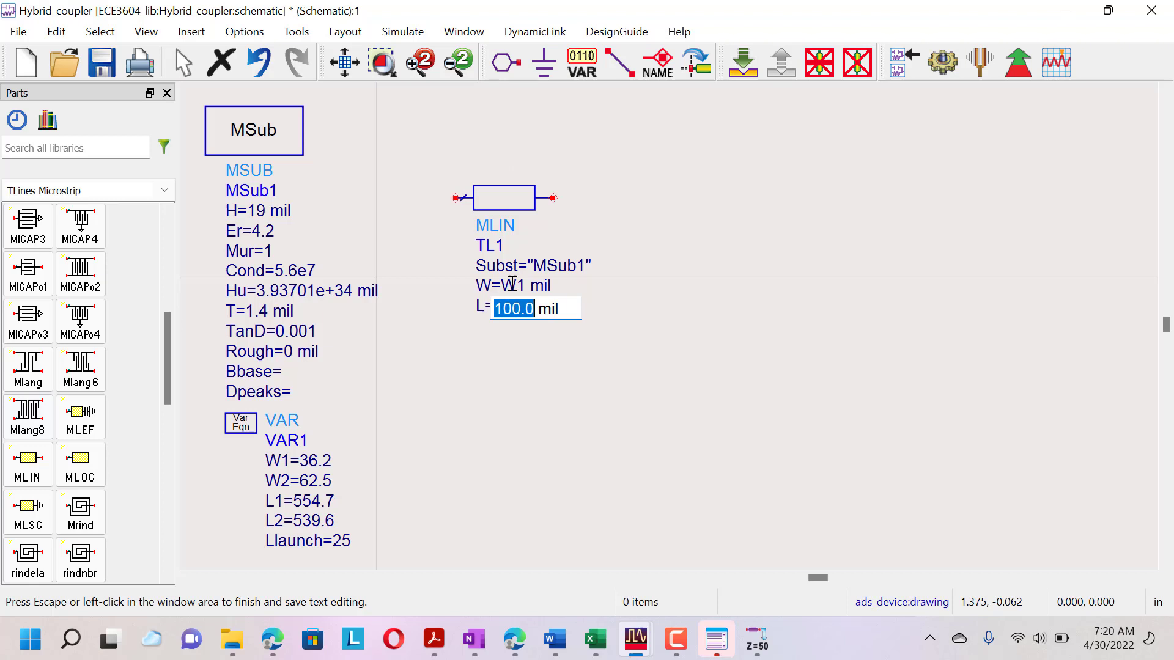
type("Llau")
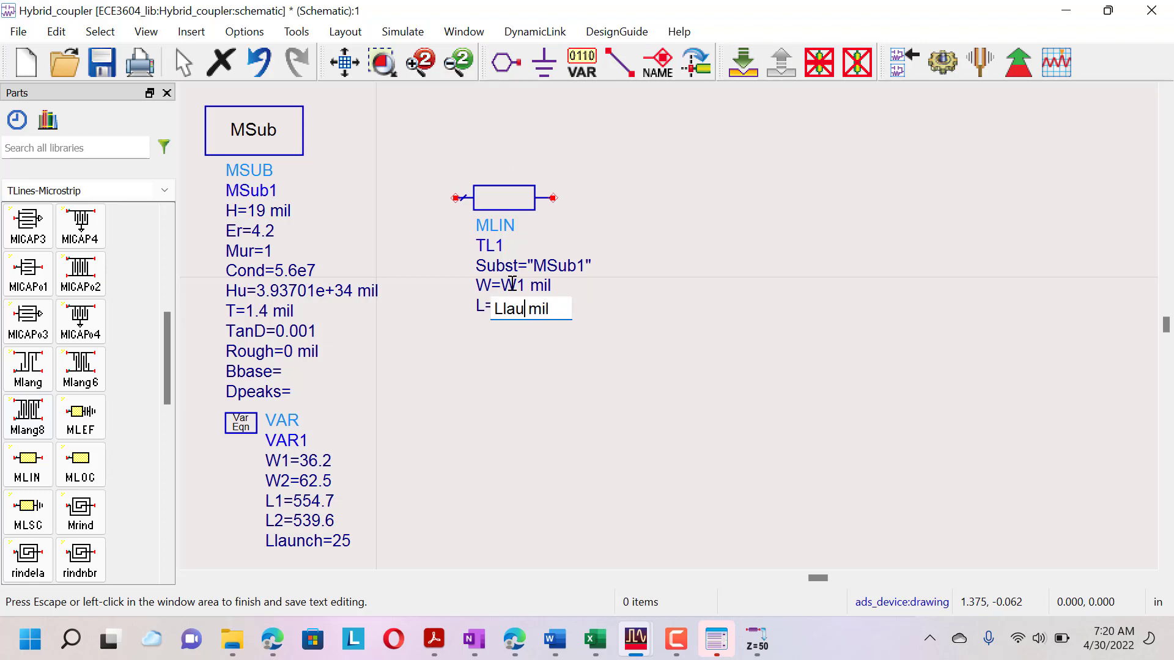
type("nch")
key("Return")
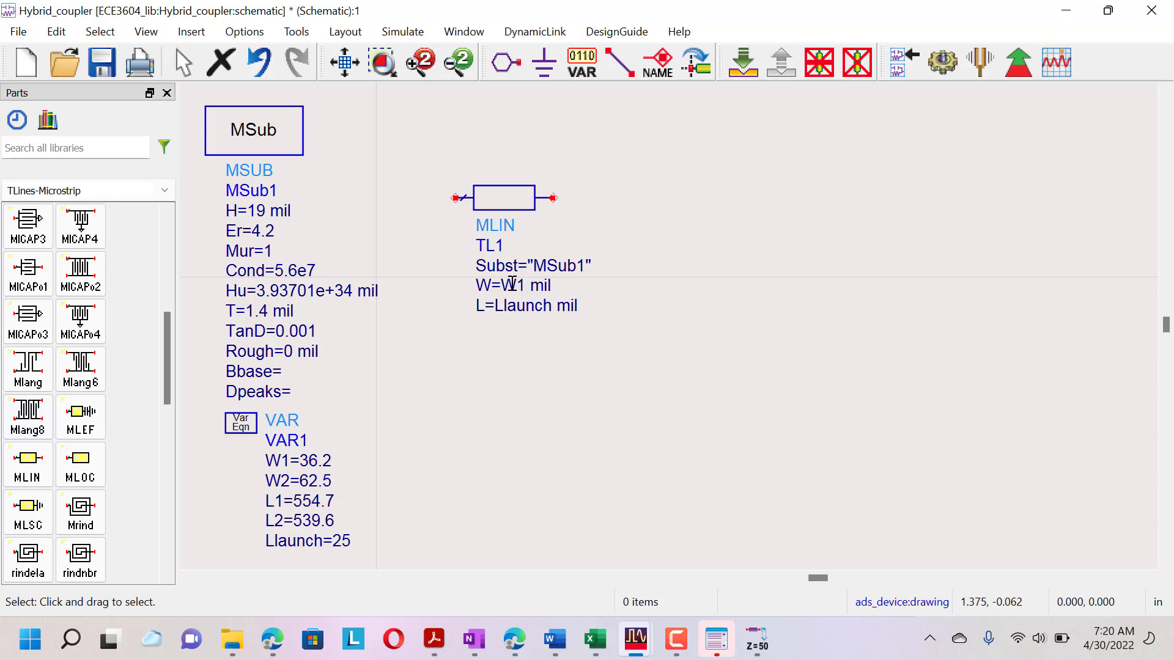
Copy TL1 into TL2, TL3 and TL4 at the rectangle's other three corners
left_click(506, 198)
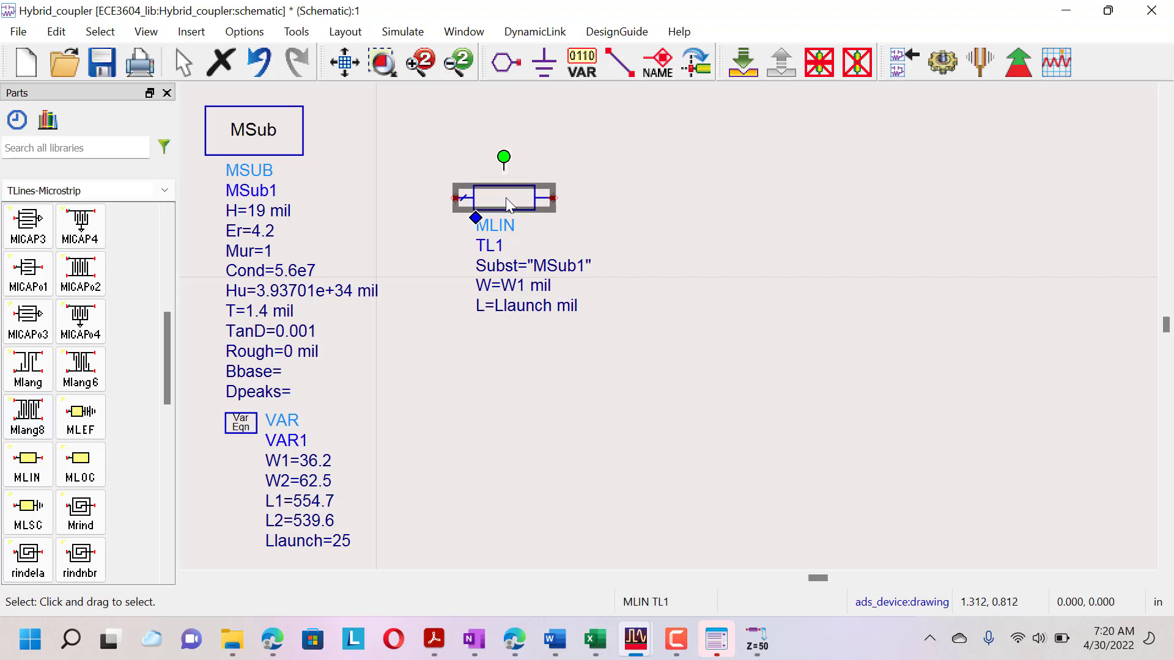
key("ctrl+c")
key("ctrl+v")
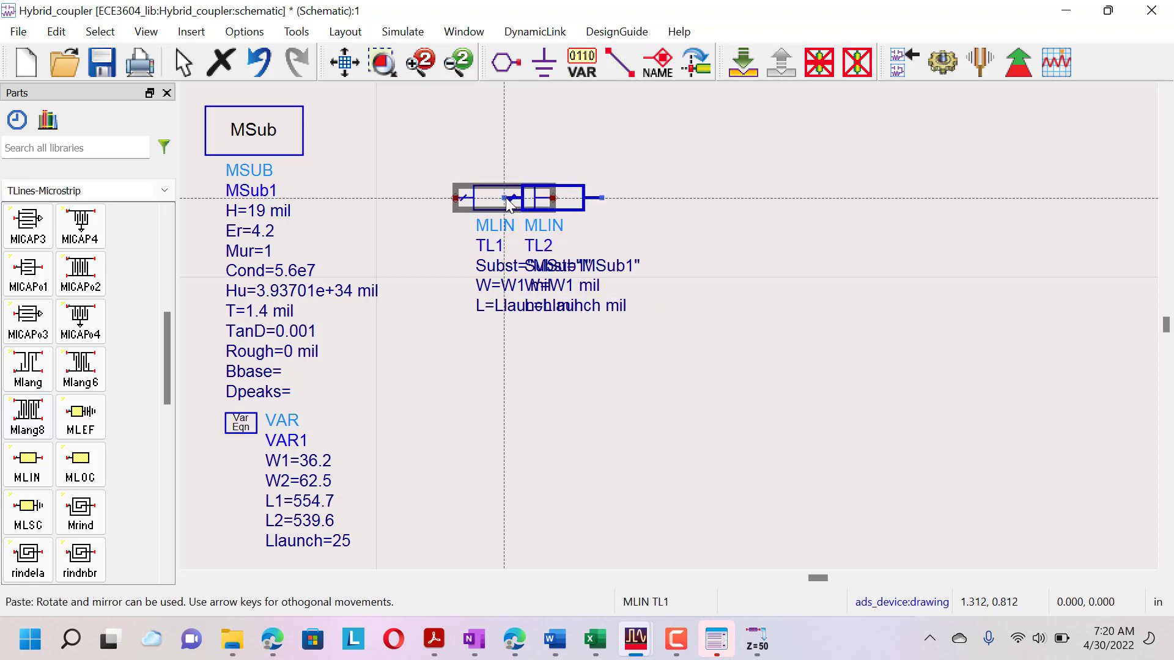
left_click(966, 192)
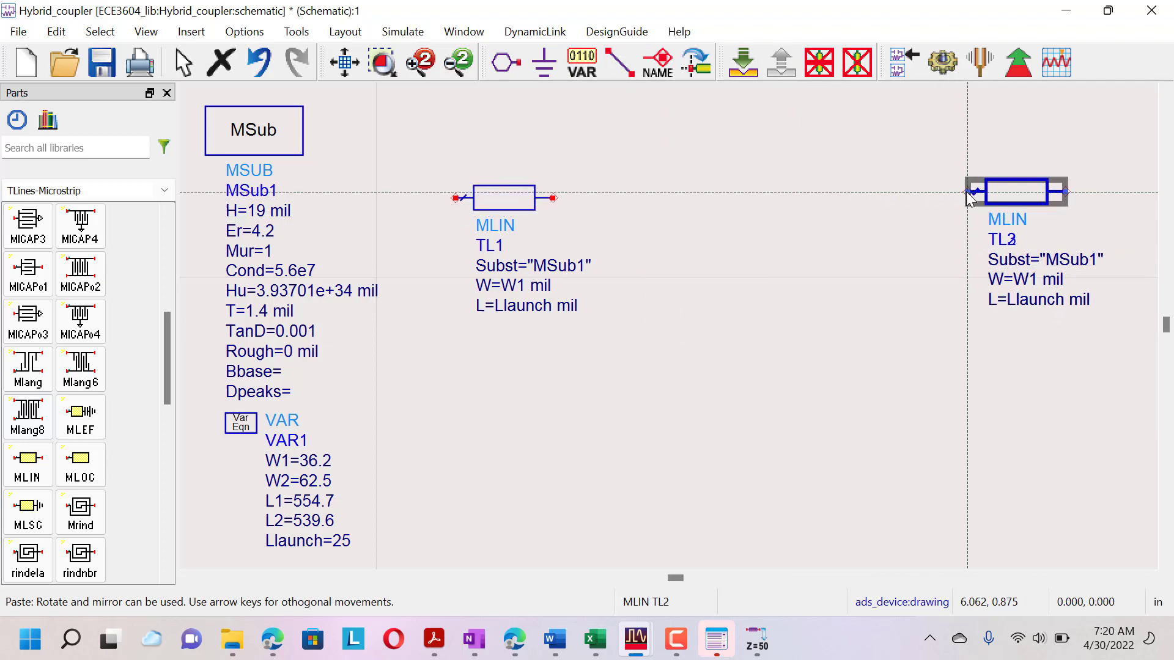
left_click(456, 469)
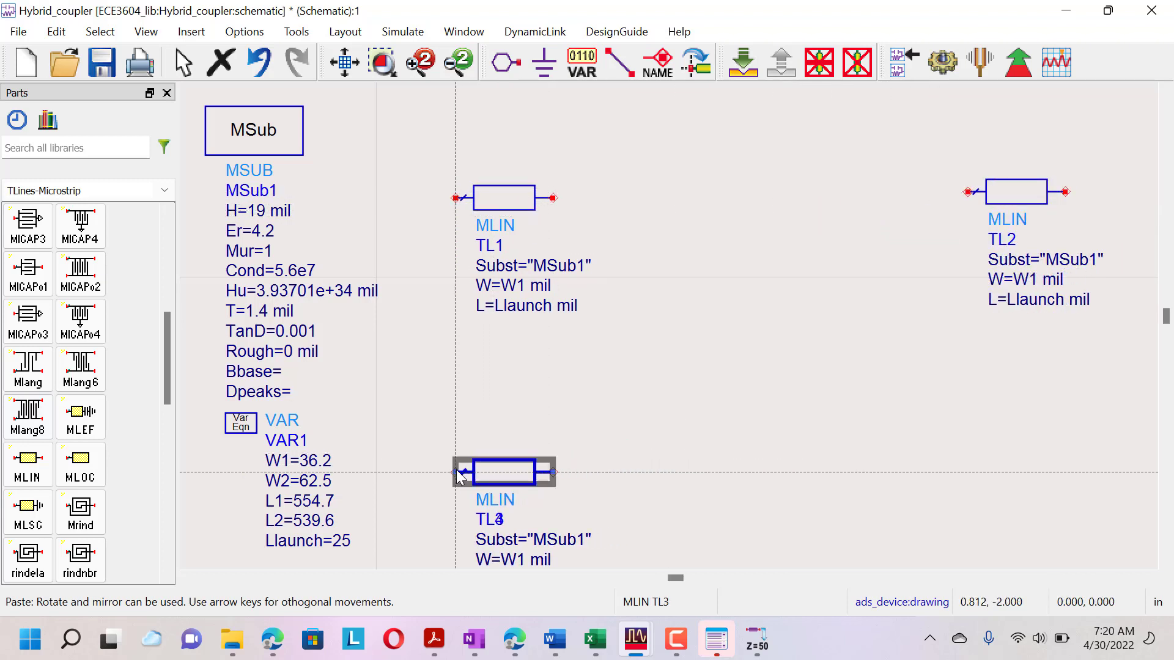
left_click(967, 471)
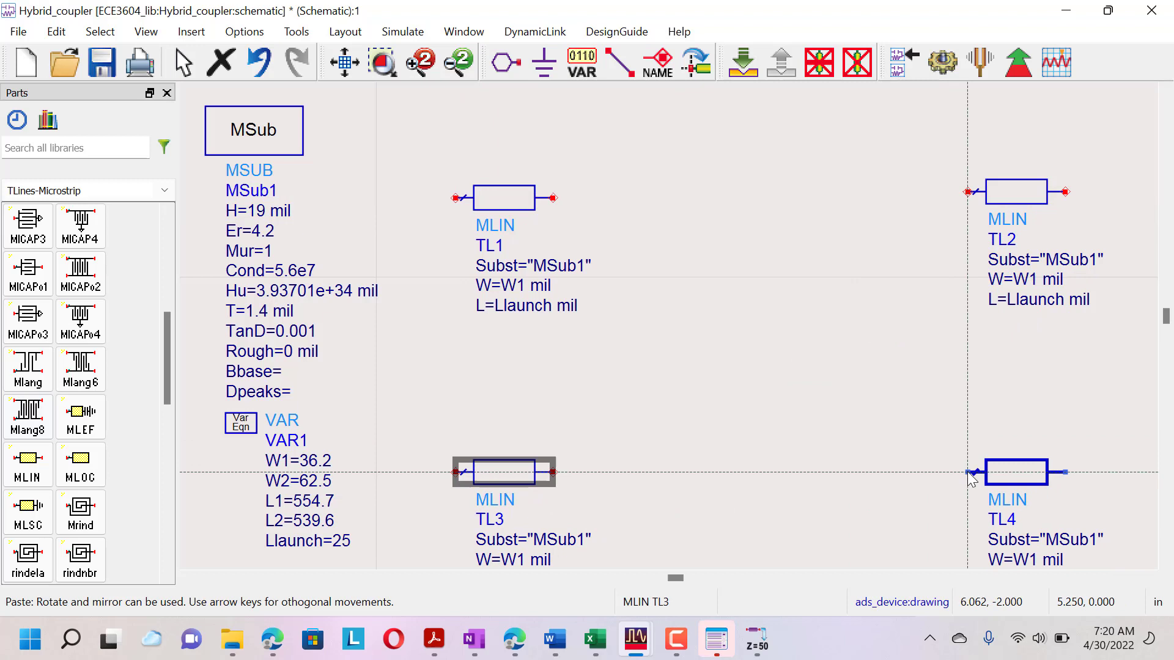
key("Escape")
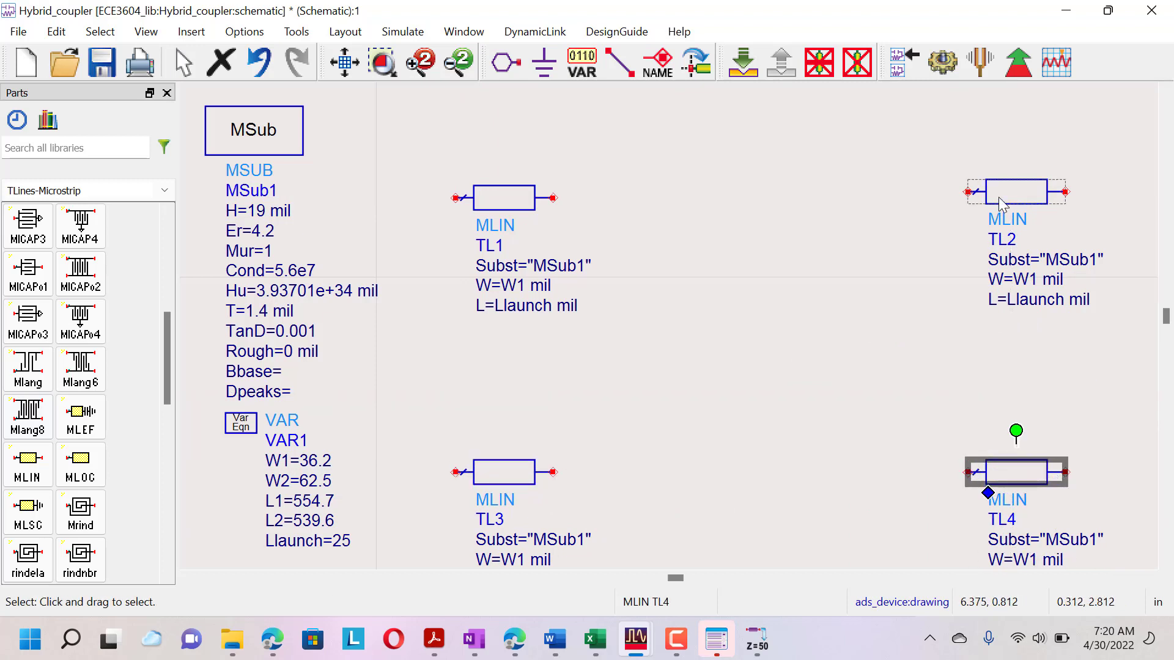
left_click(999, 199)
left_click(816, 248)
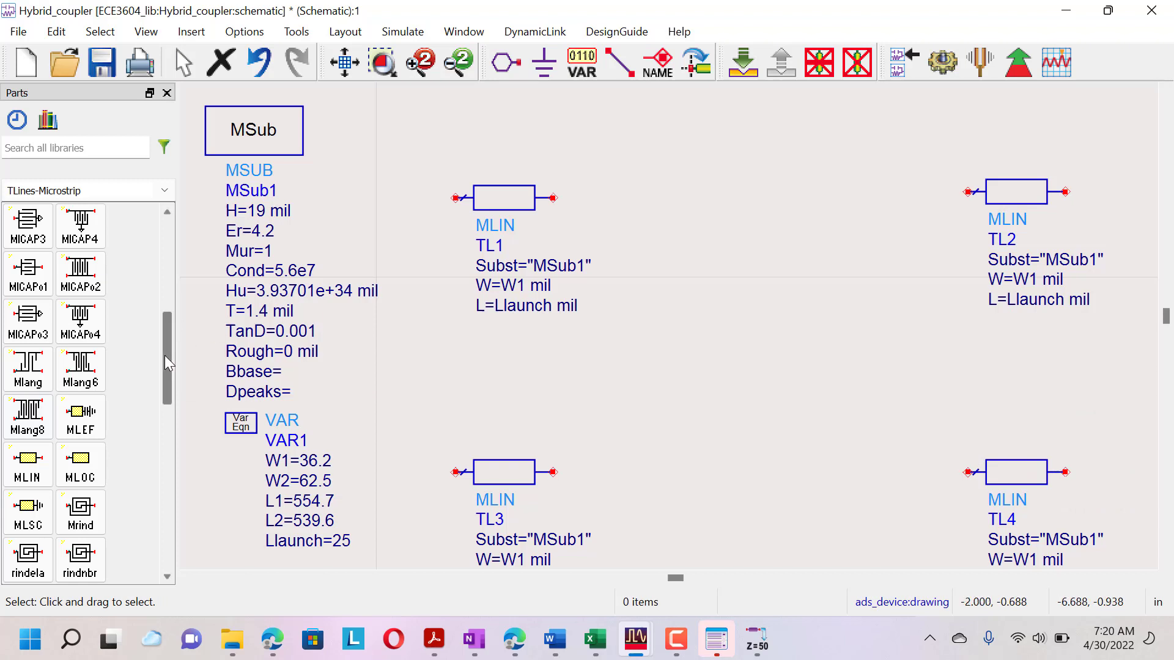
Place an MTEE_ADS microstrip tee, Tee1, to the right of TL1
left_click_drag(164, 357, 158, 457)
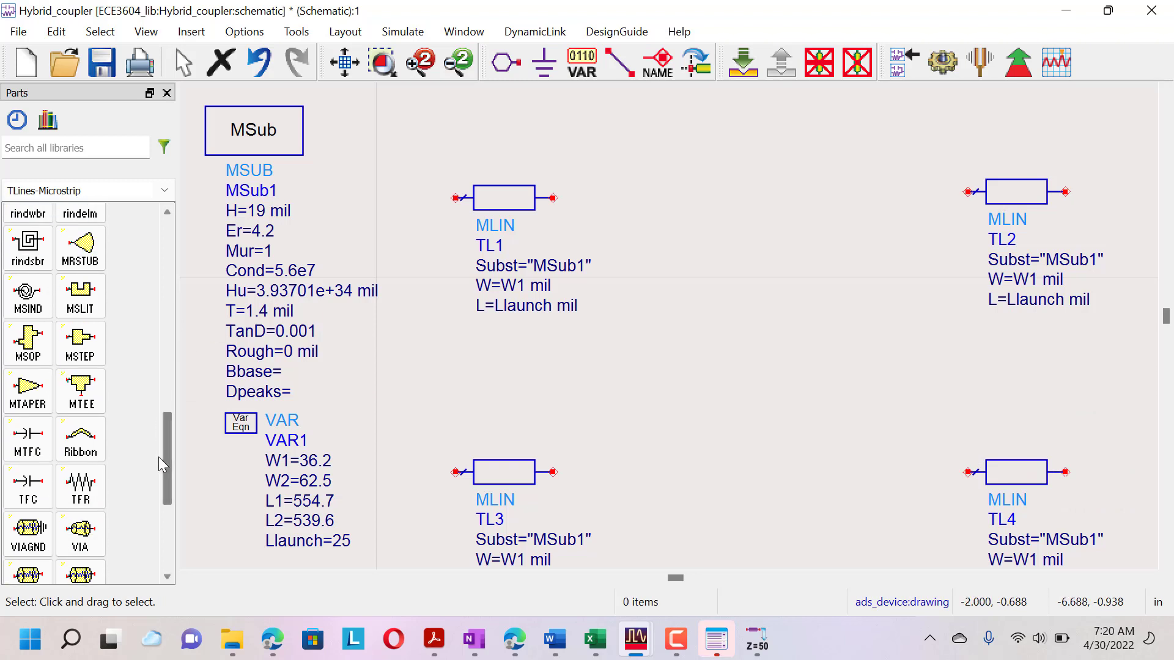
left_click(81, 395)
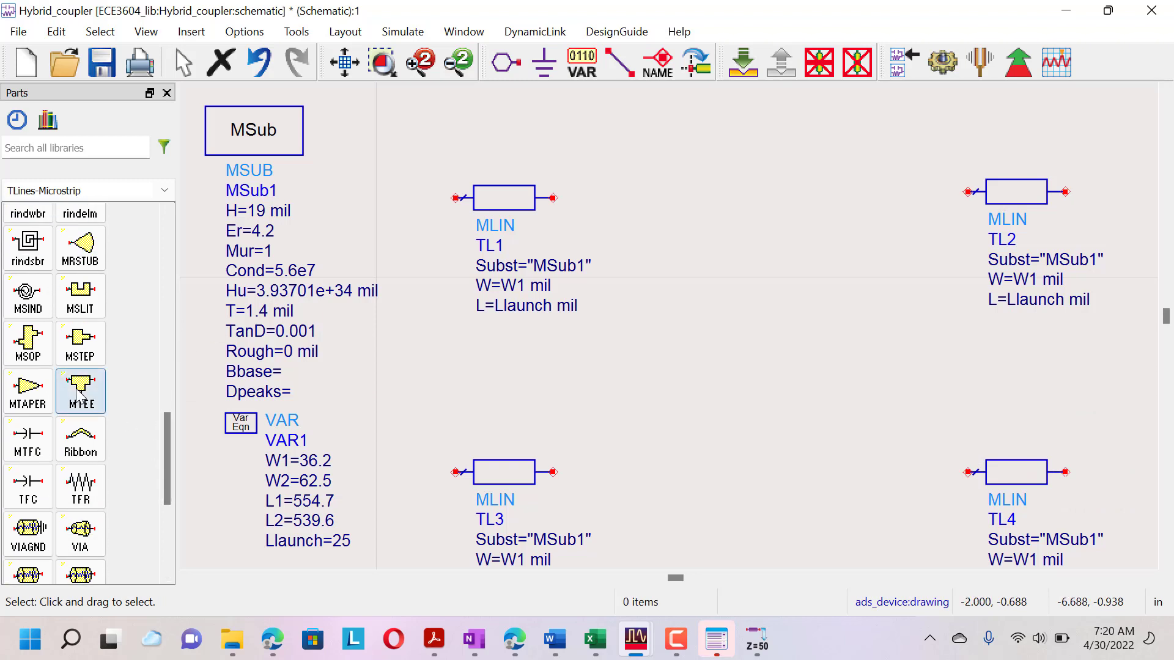
left_click(598, 202)
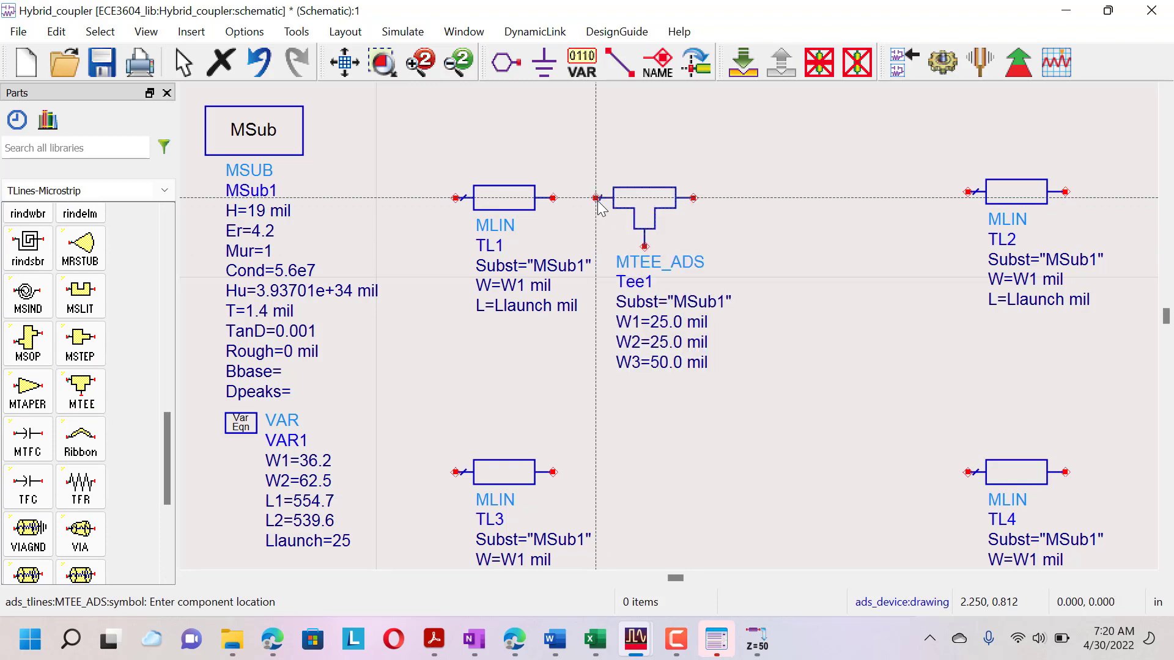
key("Escape")
Set Tee1's junction widths to W1=W1, W2=W1 and W3=W2 mil
double_click(659, 324)
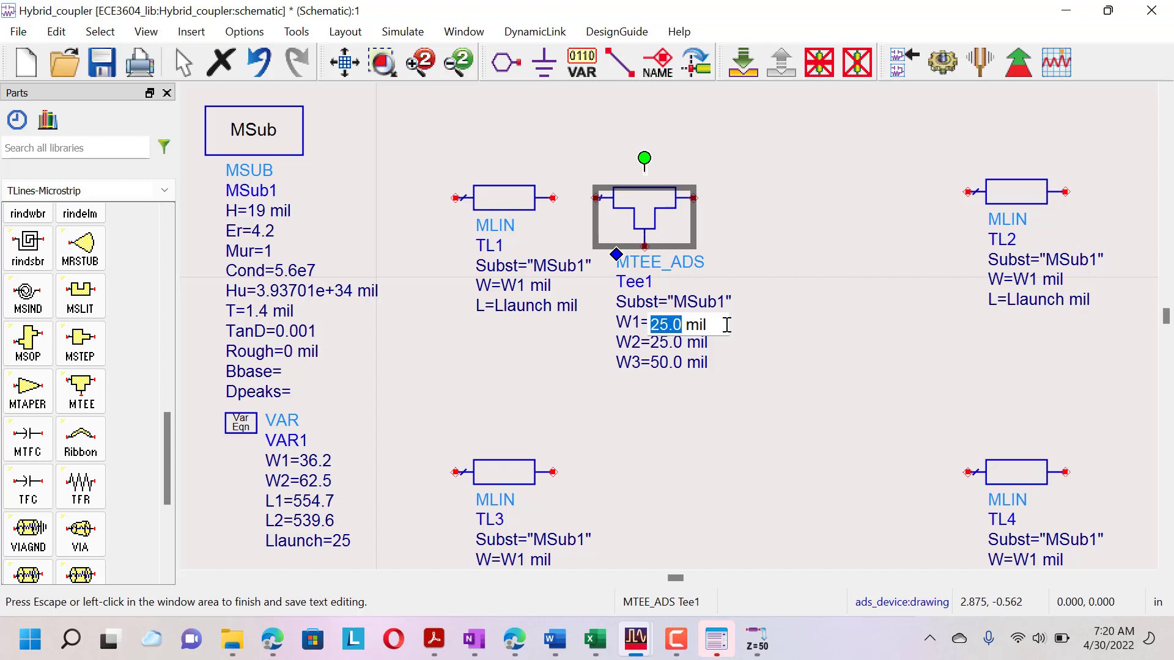
type("W1")
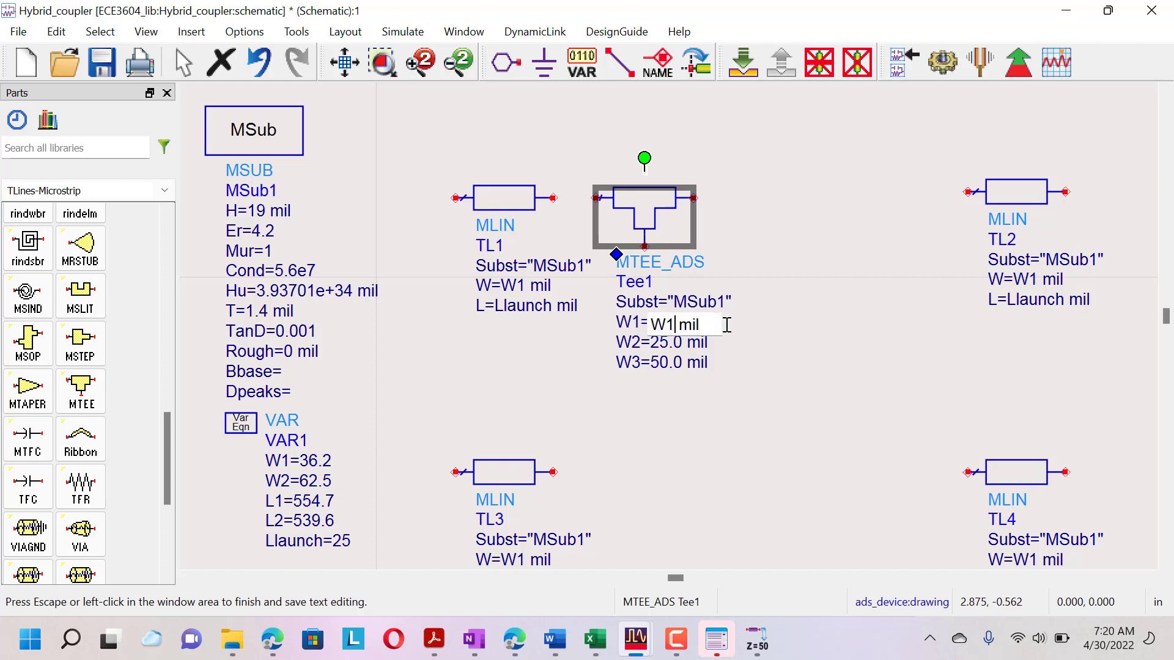
key("Tab")
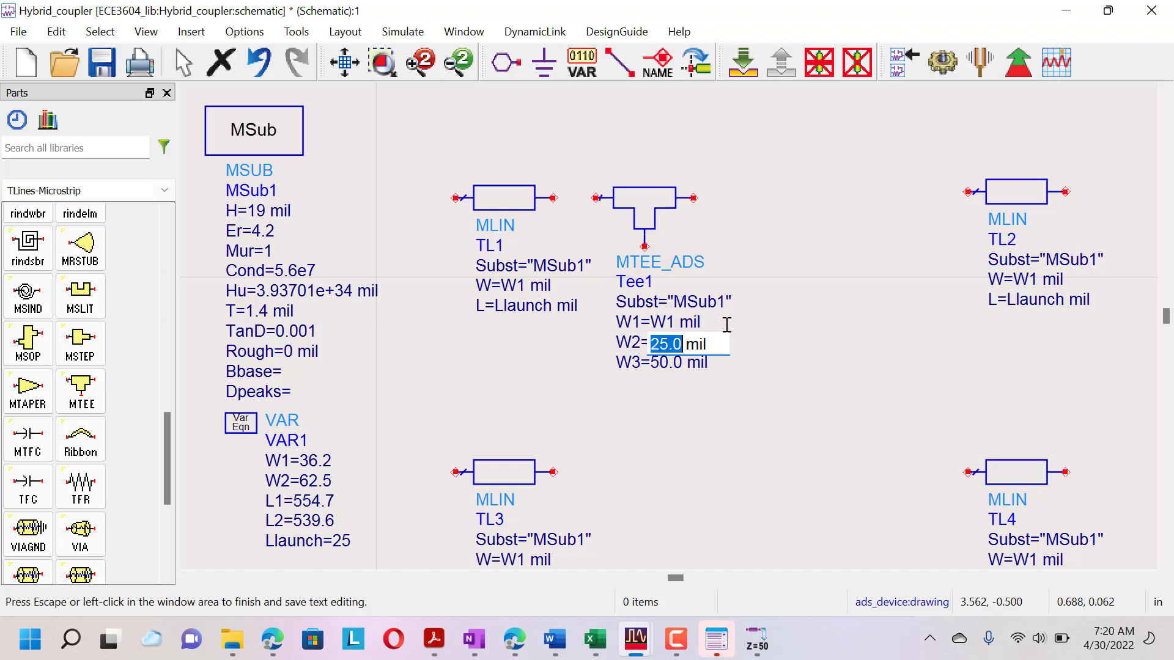
type("W1")
key("Tab")
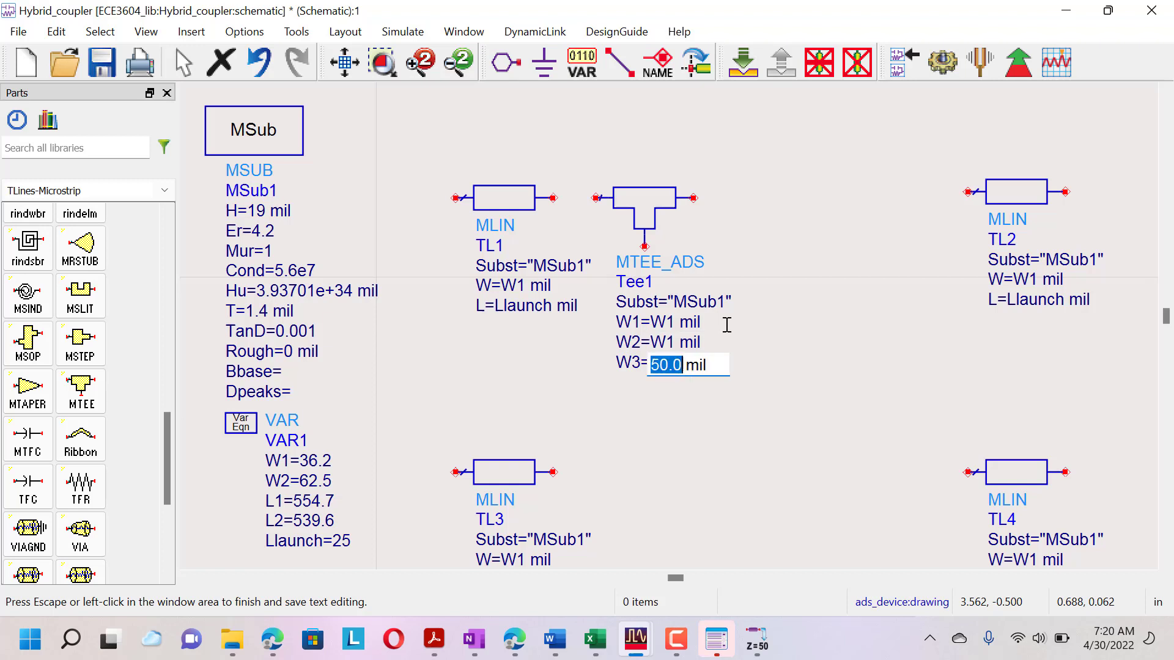
type("W2")
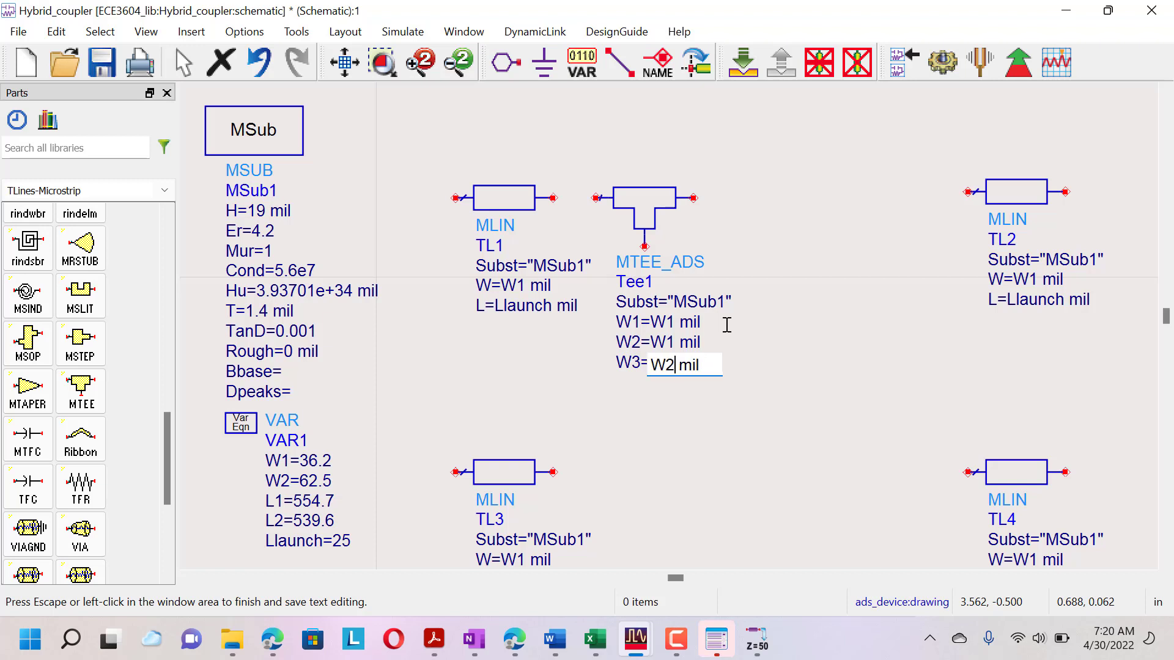
key("Return")
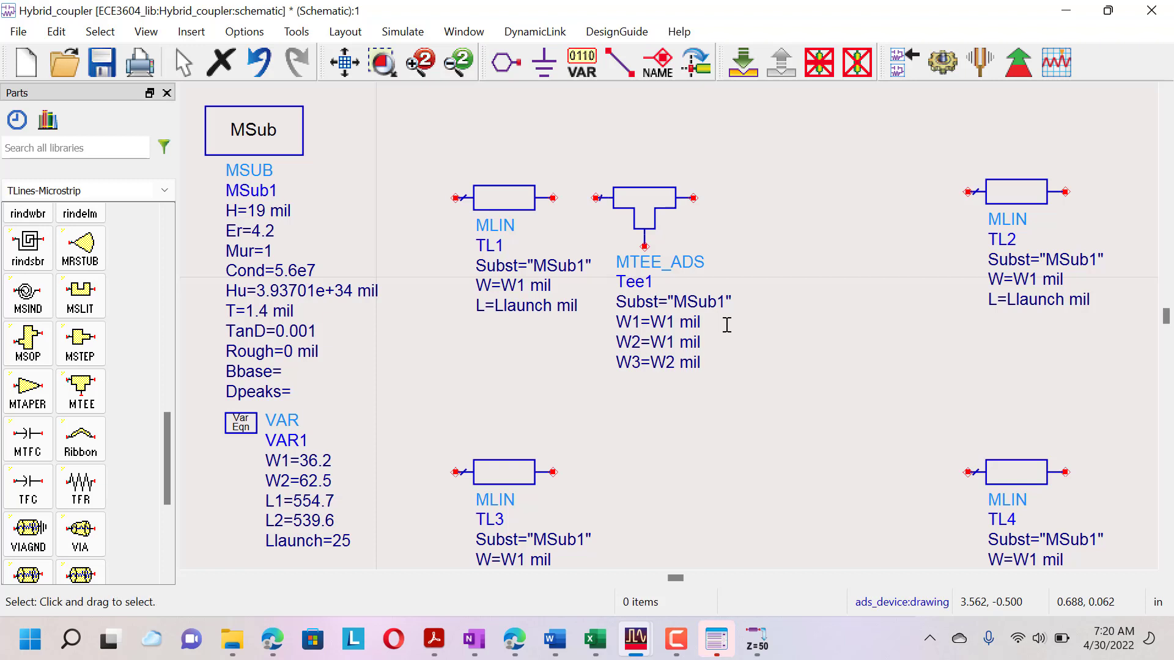
left_click(649, 217)
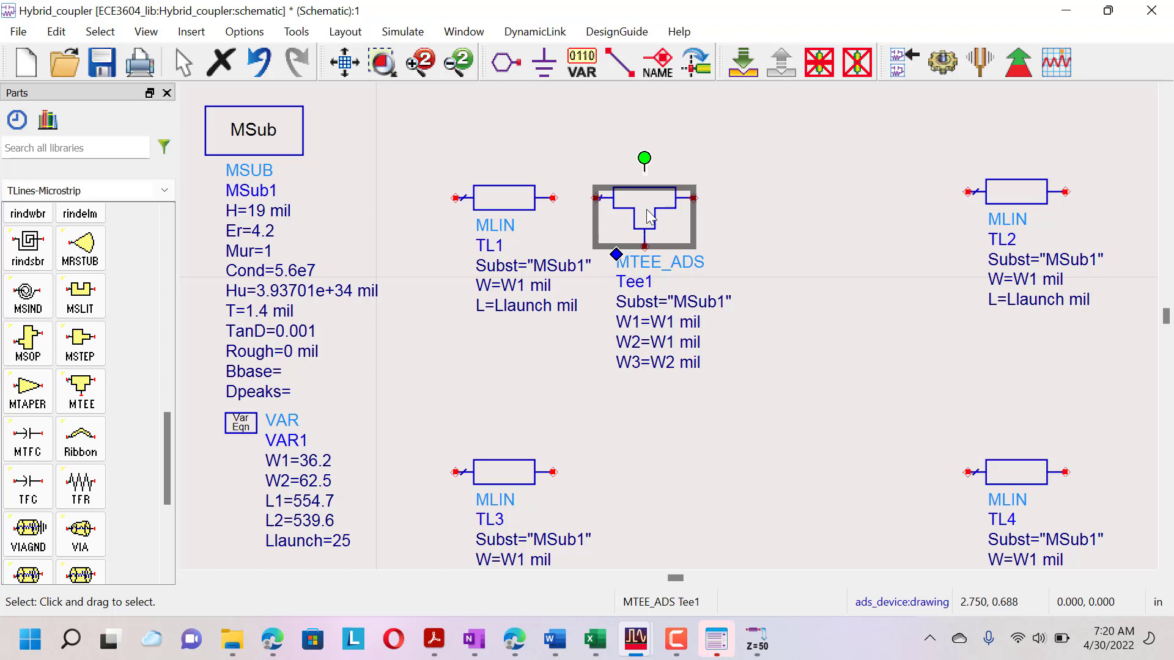
Paste mirrored Tee1 copies as Tee2 left of TL2 and Tee3 at TL3's right end, stem up
key("ctrl+c")
key("ctrl+v")
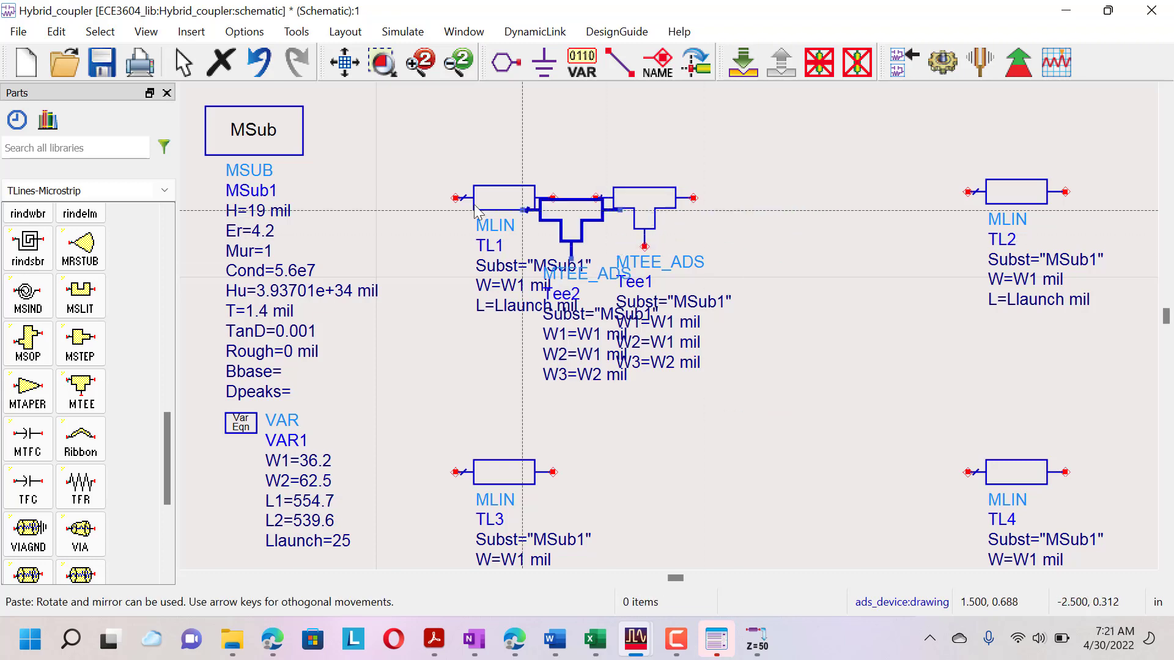
left_click(61, 34)
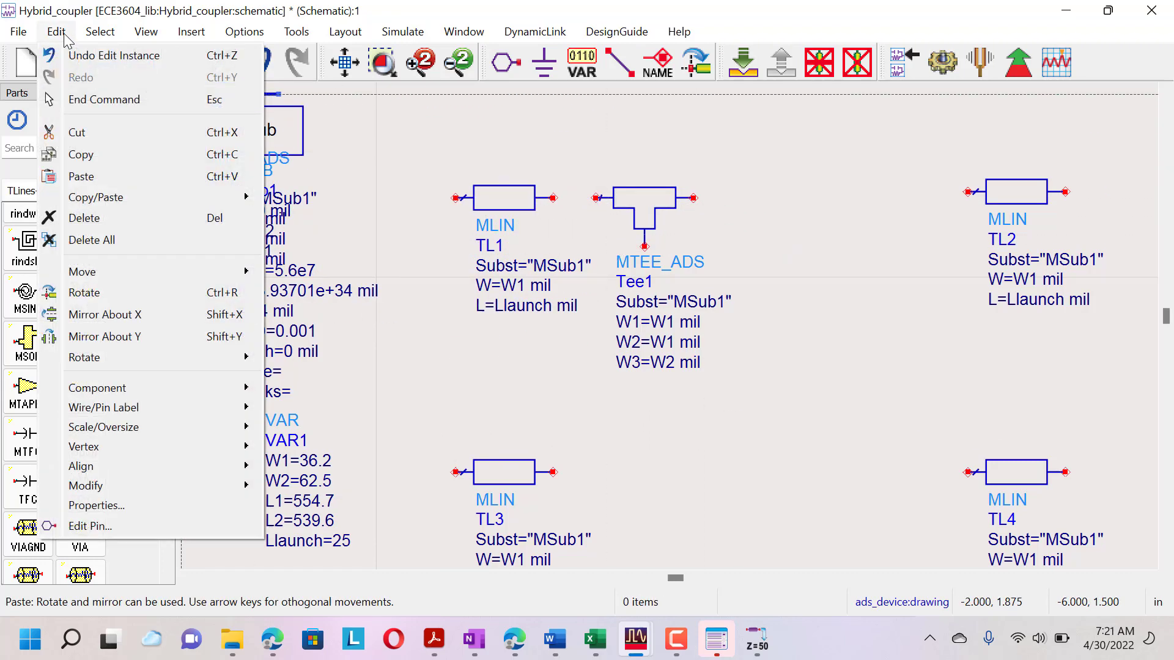
left_click(153, 336)
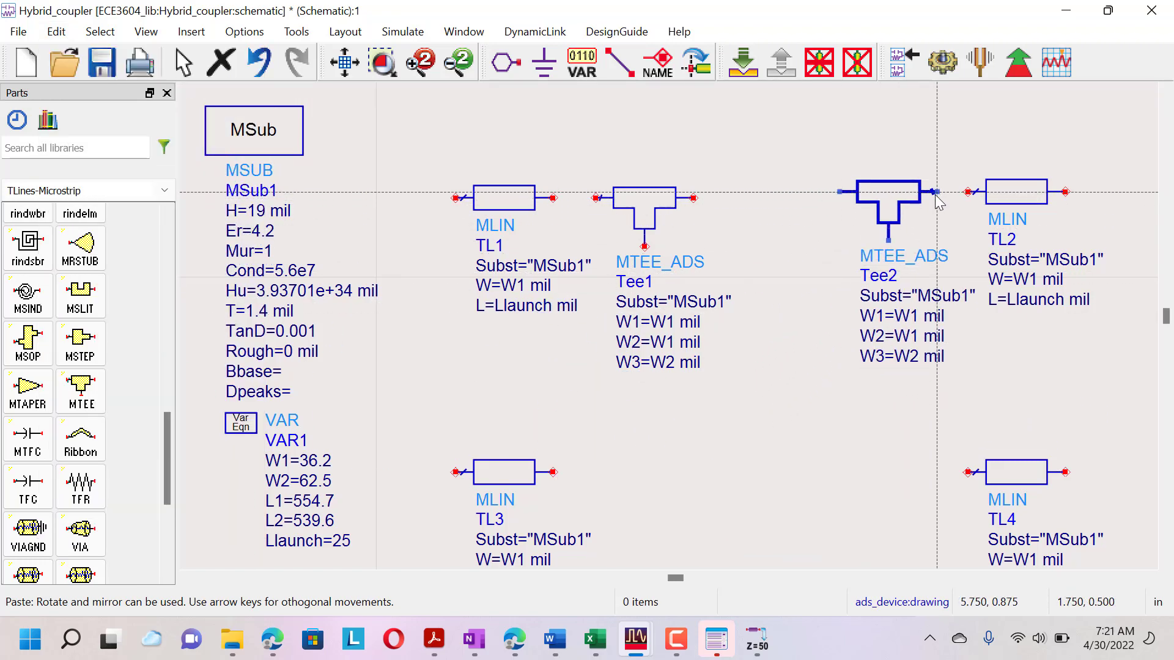
left_click(936, 194)
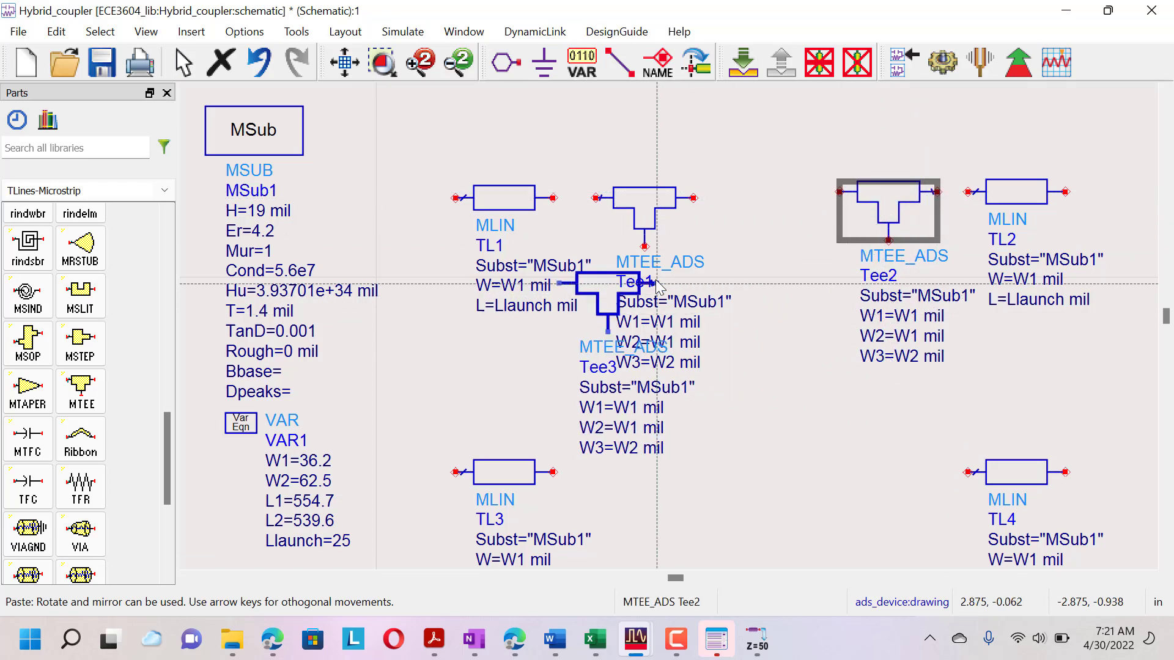
left_click(56, 32)
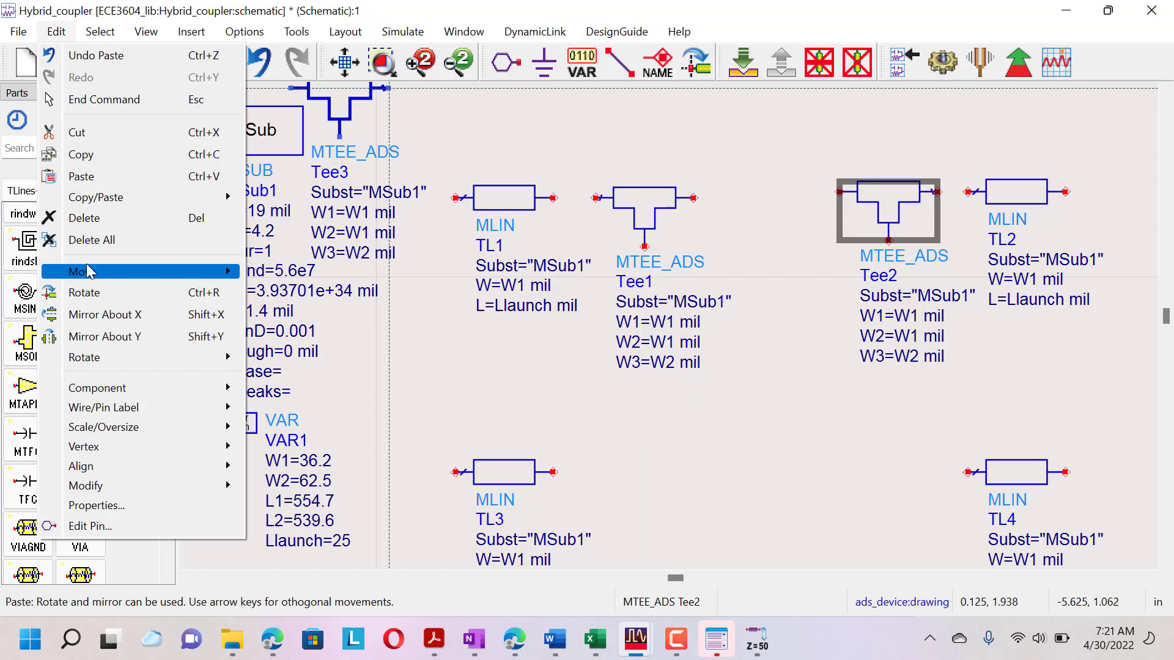
left_click(152, 317)
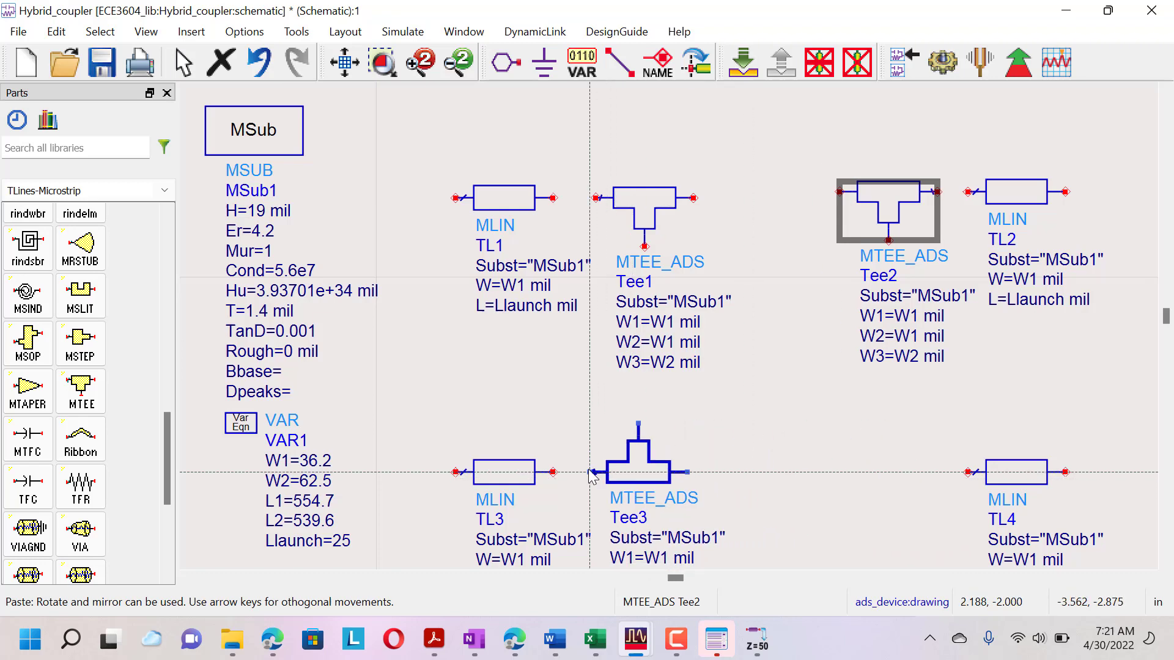
left_click(591, 475)
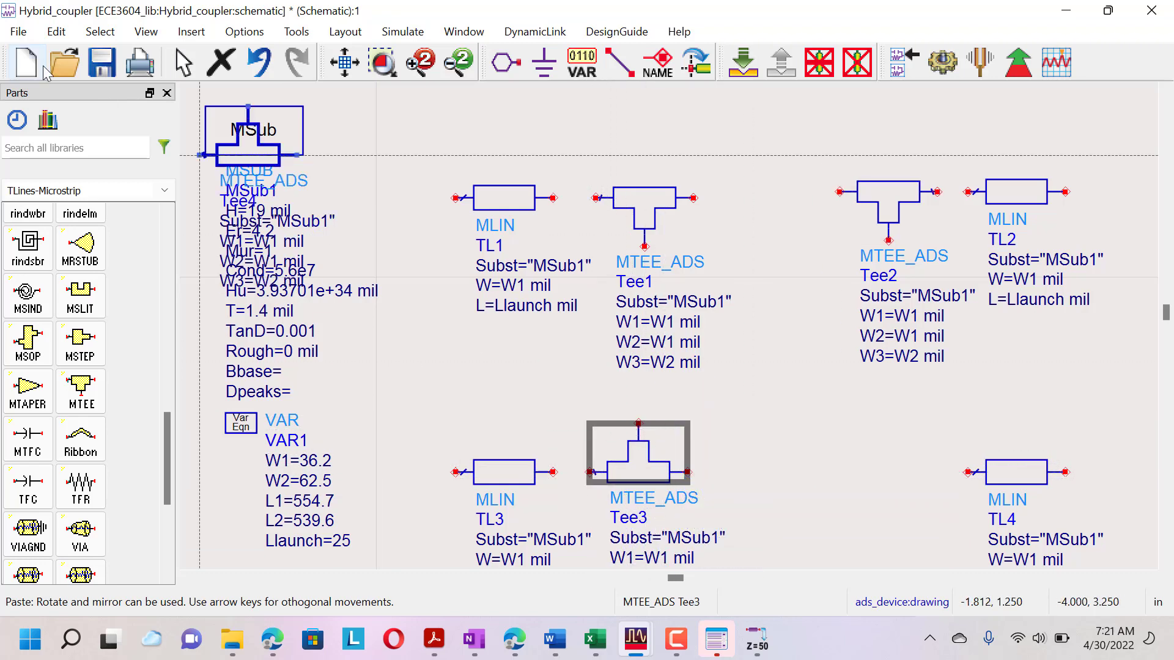
Paste another Tee1 copy as Tee4 just left of TL4
left_click(69, 33)
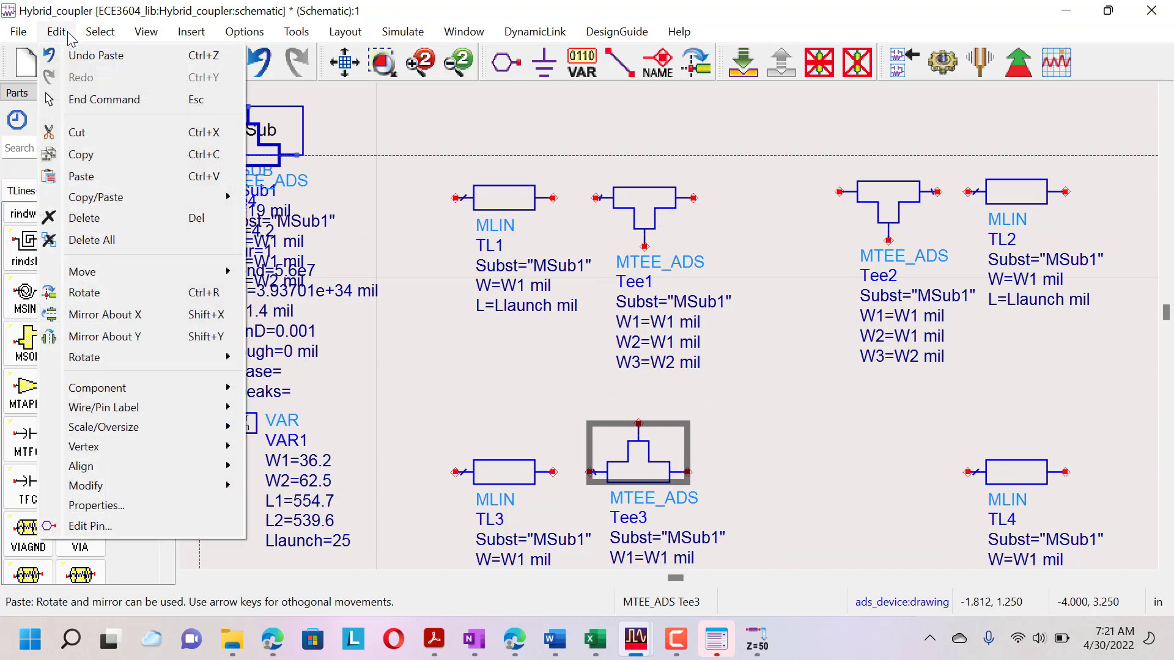
left_click(194, 336)
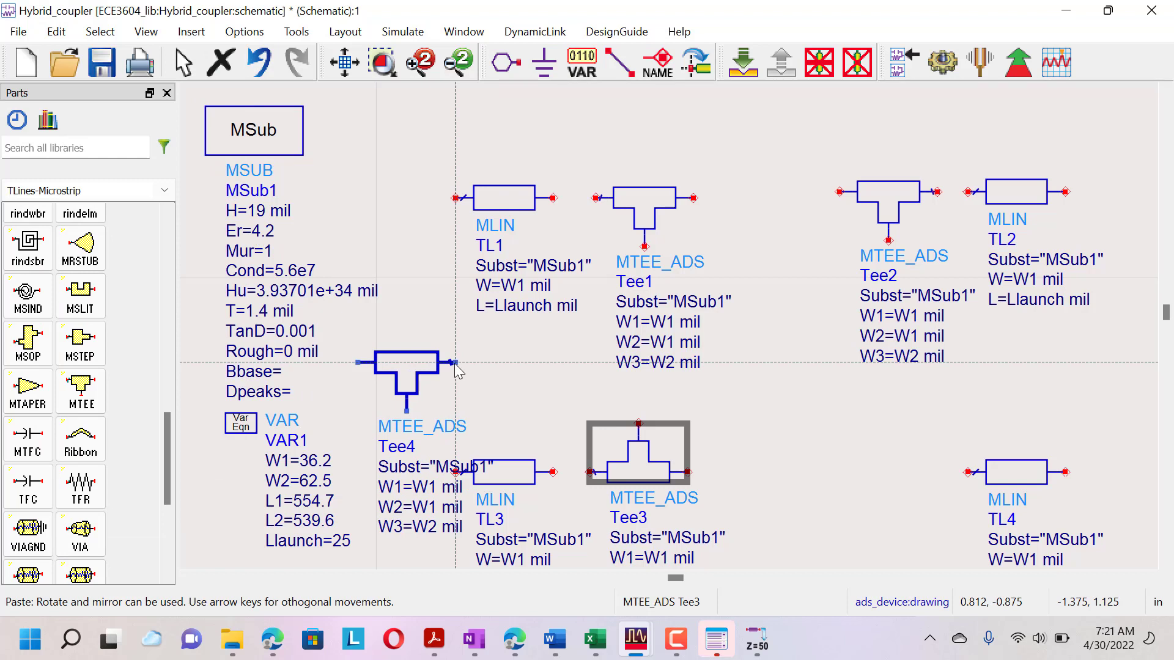
key("Escape")
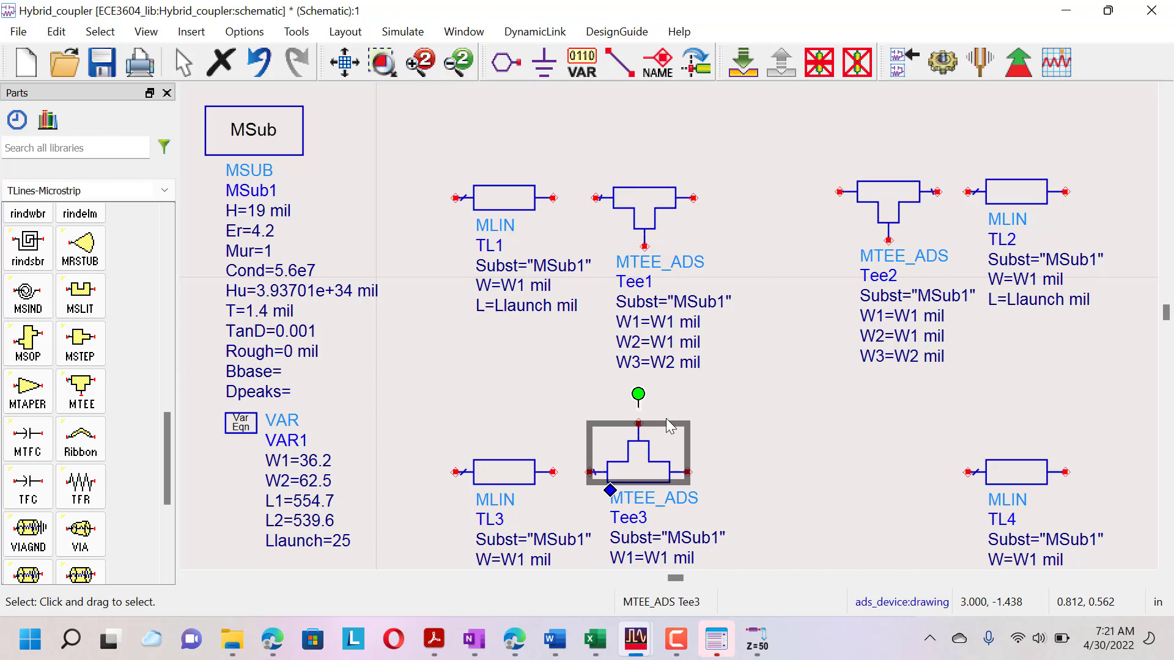
left_click(646, 249)
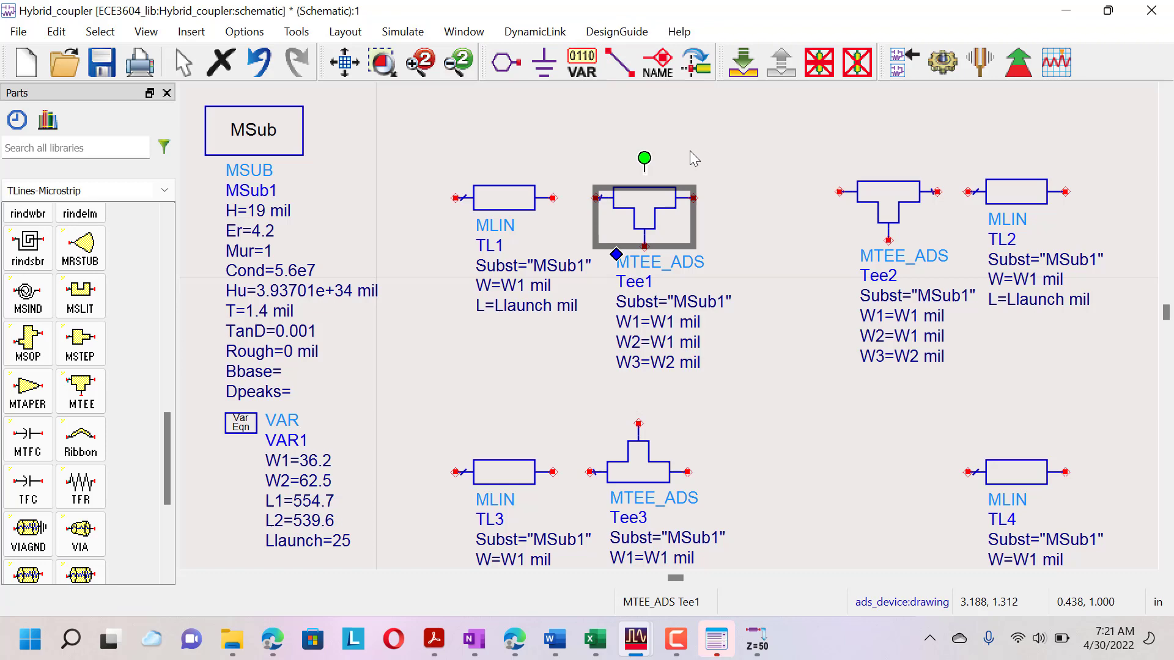
key("ctrl+v")
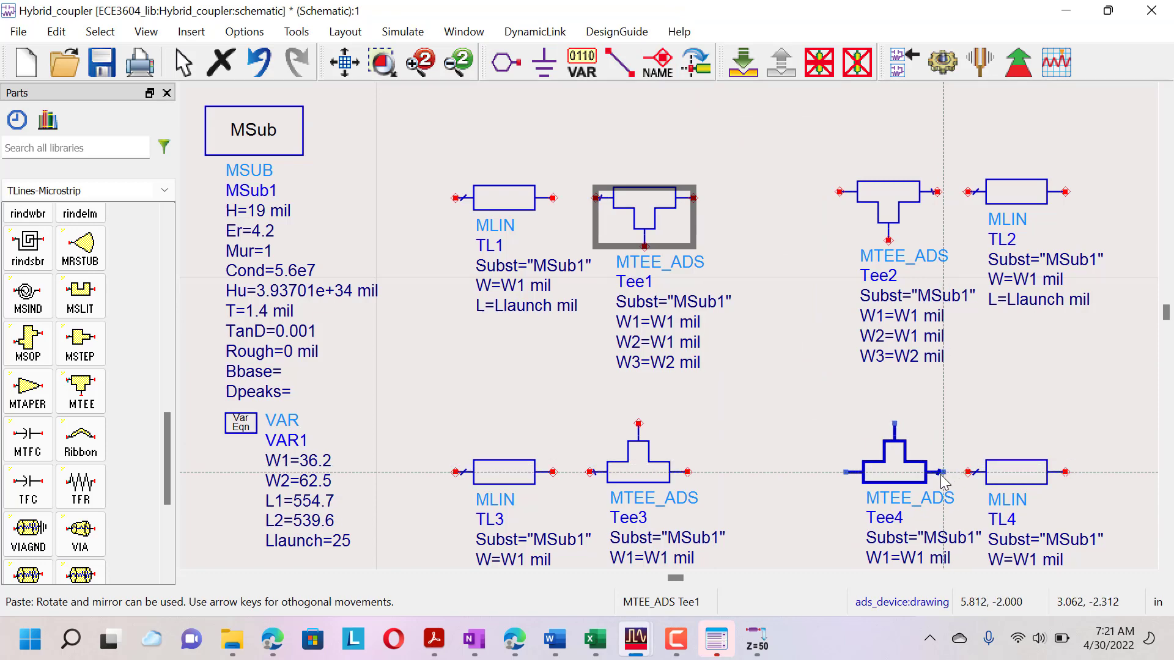
left_click(944, 475)
key("Escape")
left_click(1027, 404)
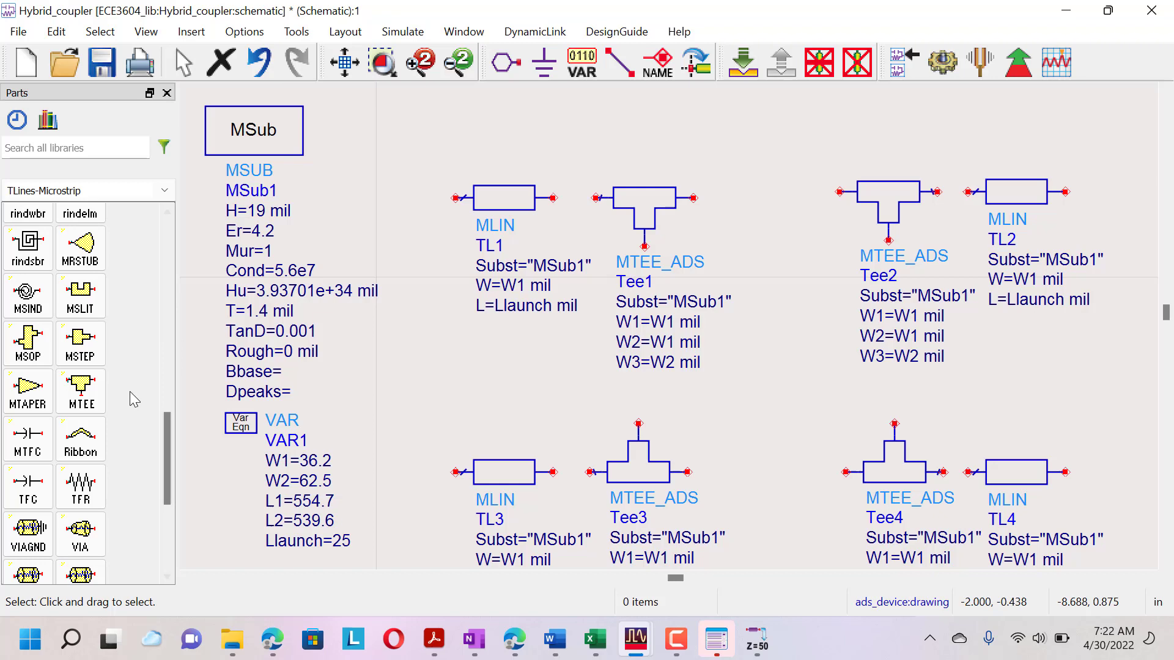
Place MLIN line TL5 between Tee1 and Tee2 with W=W2 and L=L2 mil
left_click_drag(171, 438, 181, 350)
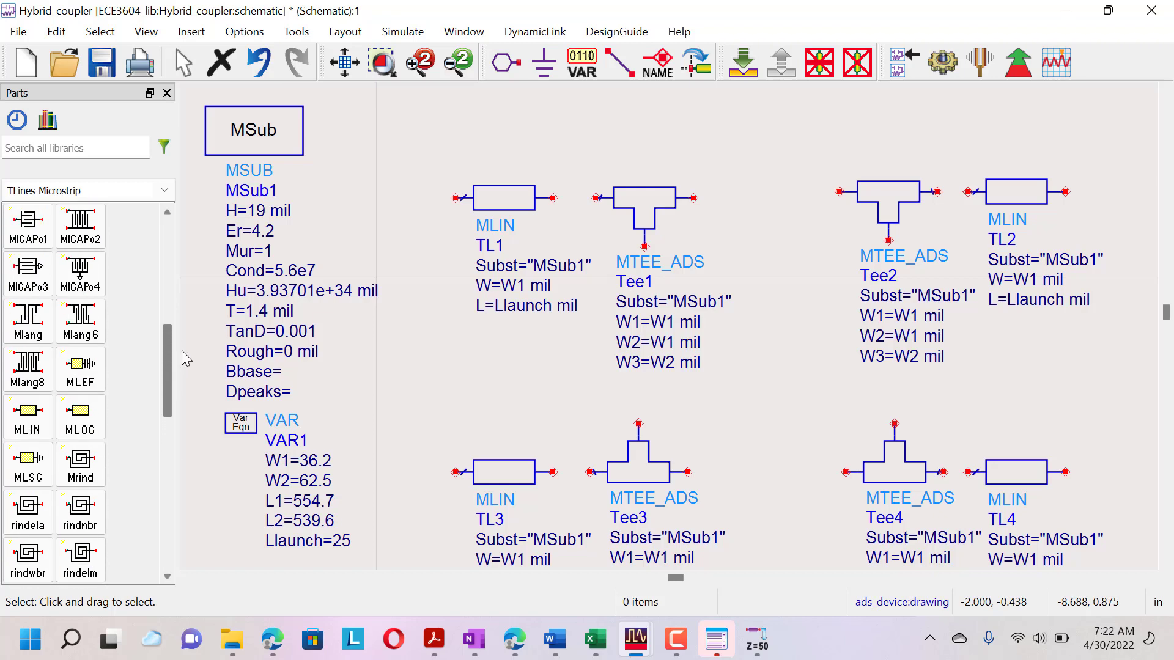
left_click(28, 416)
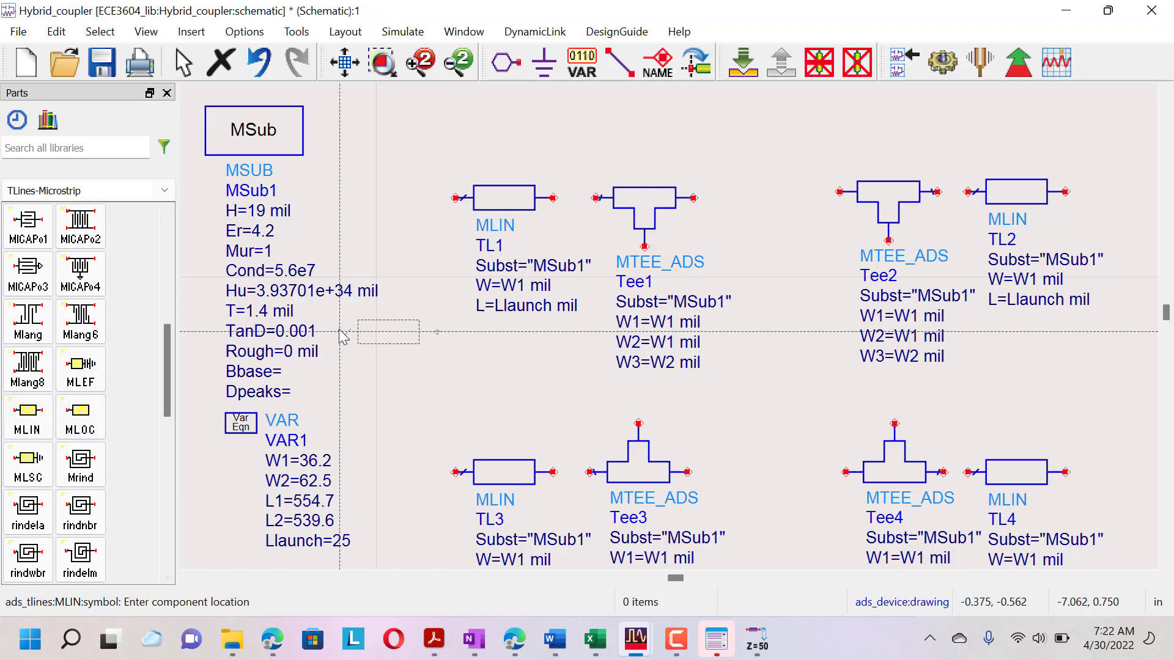
left_click(716, 203)
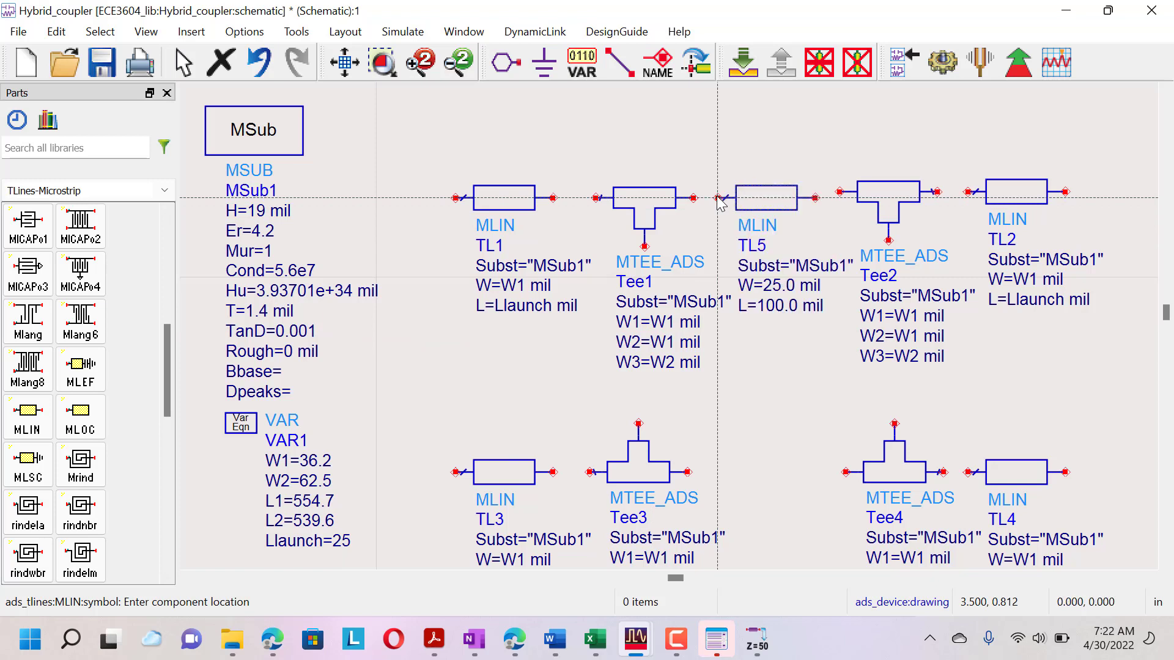
key("Escape")
double_click(771, 285)
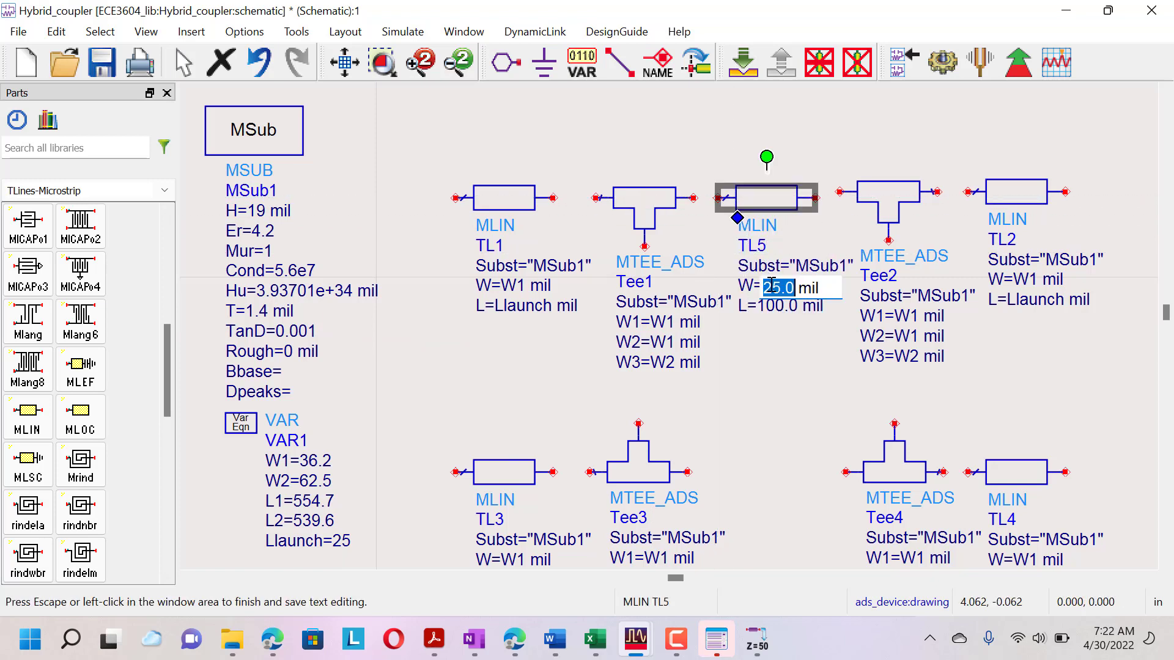
type("W2")
key("Tab")
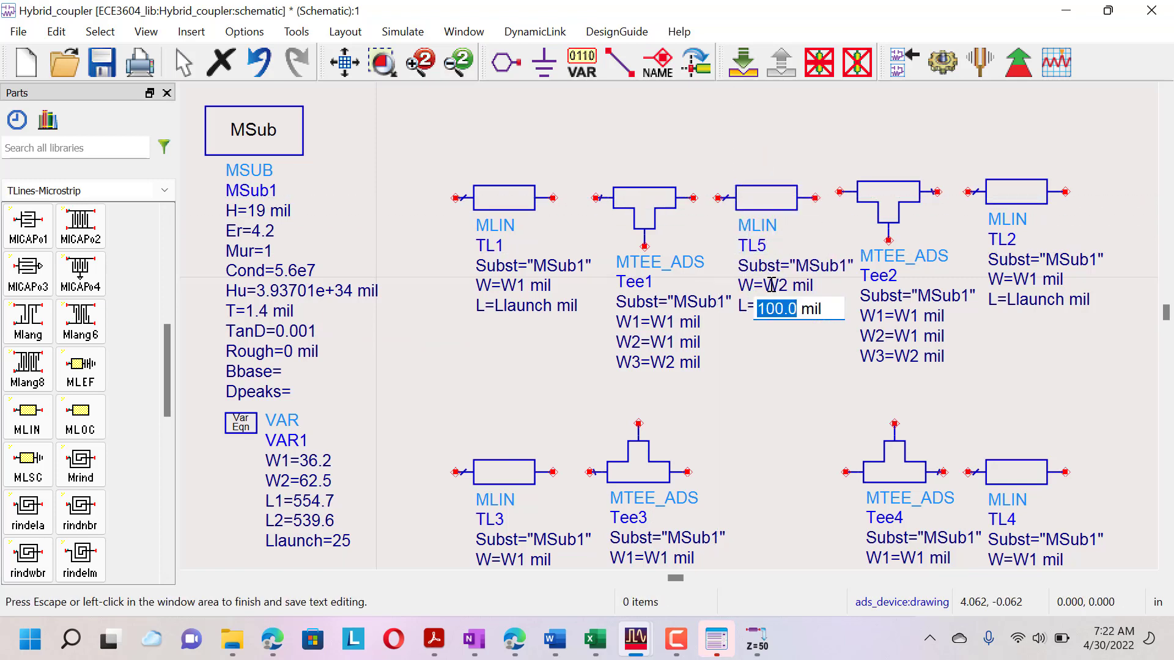
type("L2")
key("Return")
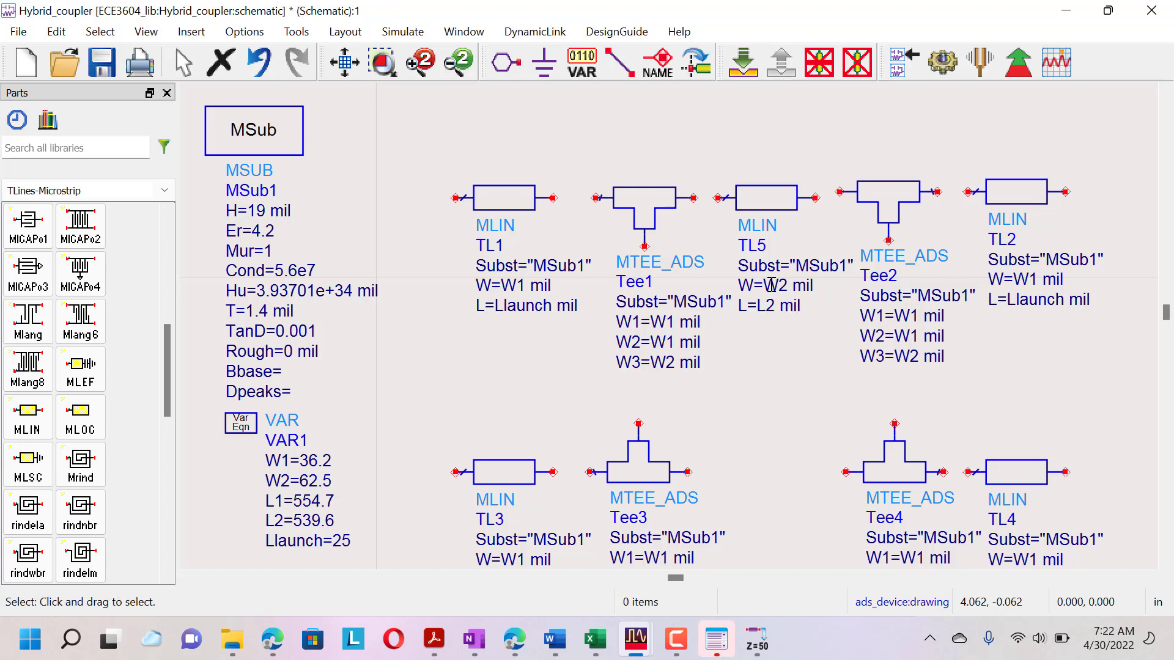
Copy TL5 and place the copy, TL6, between Tee3 and Tee4
left_click(762, 182)
key("ctrl+c")
key("ctrl+v")
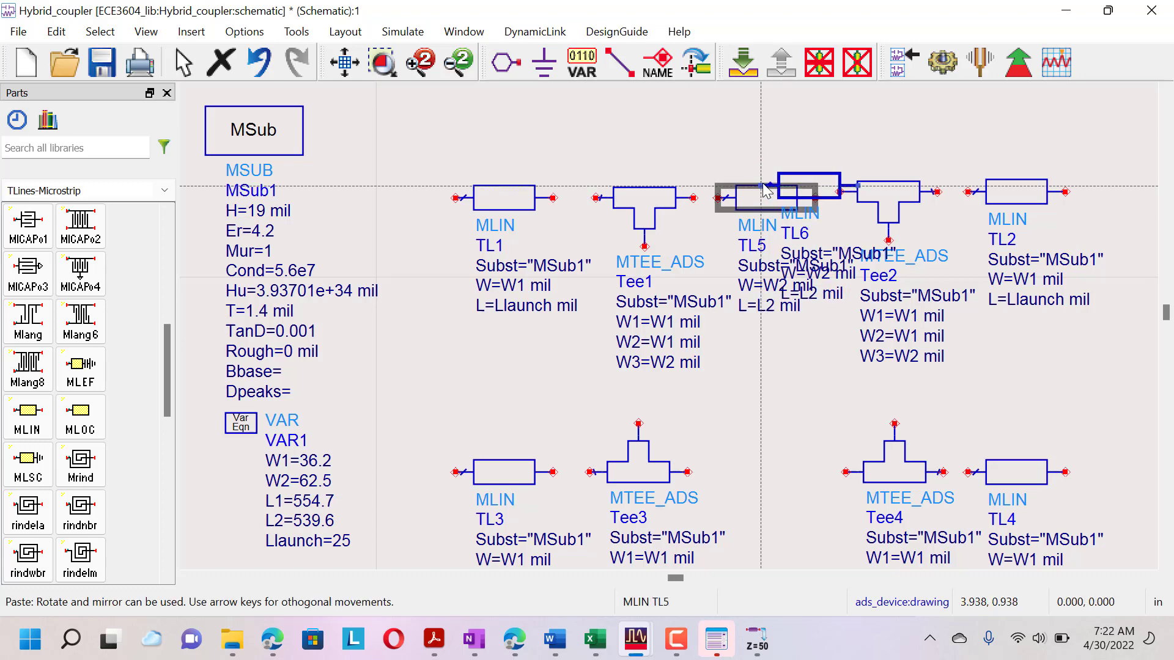
left_click(722, 479)
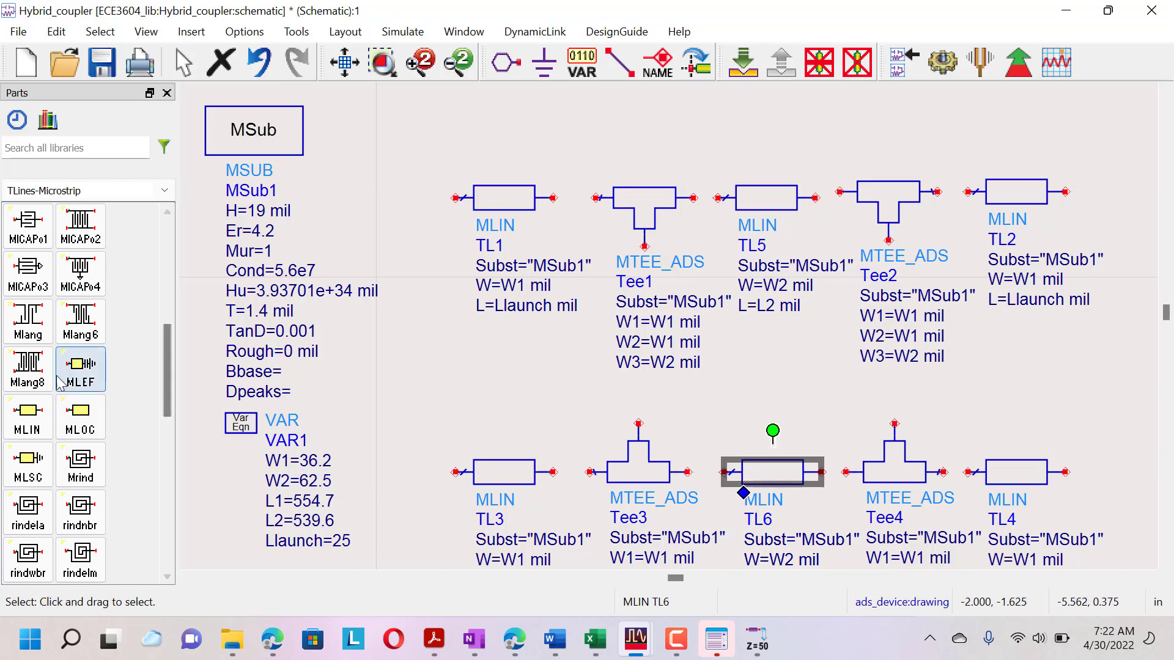
Add vertical MLIN line TL7 between top and bottom with W=W1 and L=L1 mil
left_click(28, 417)
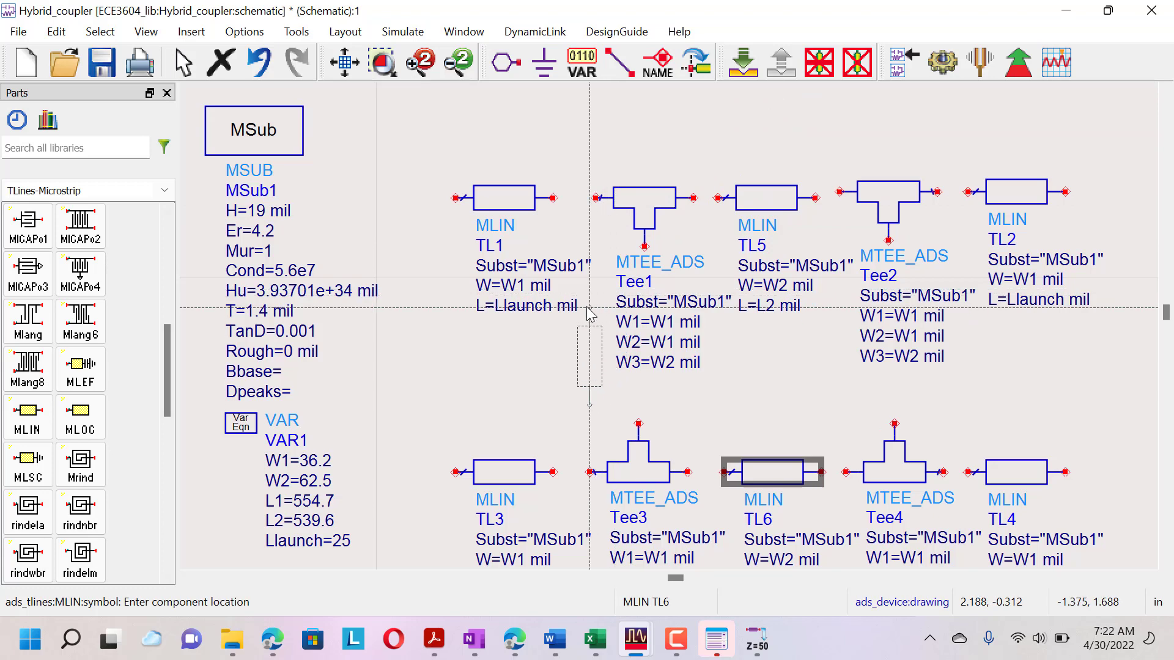
left_click(596, 338)
key("Escape")
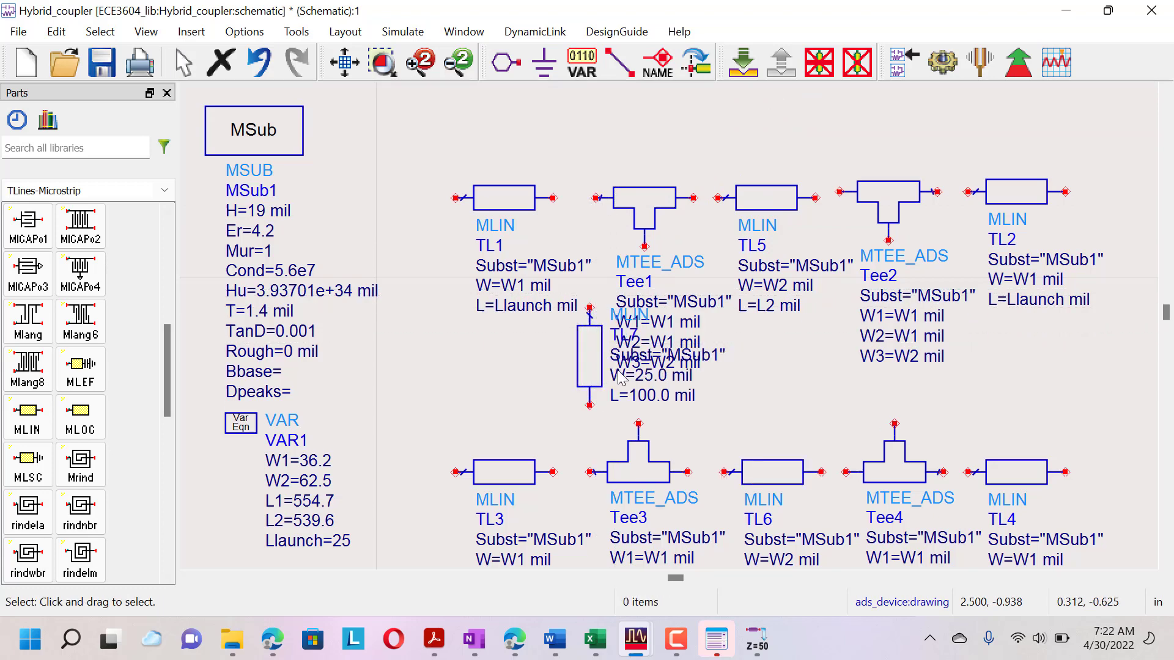
left_click_drag(636, 377, 562, 395)
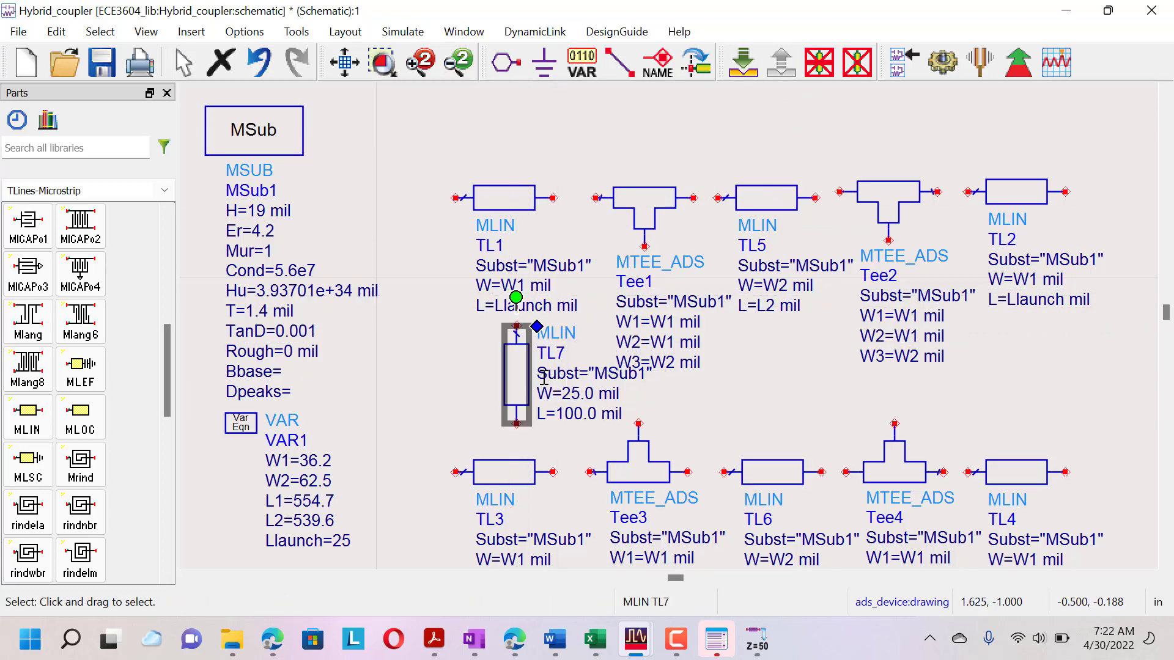
double_click(571, 382)
key("Tab")
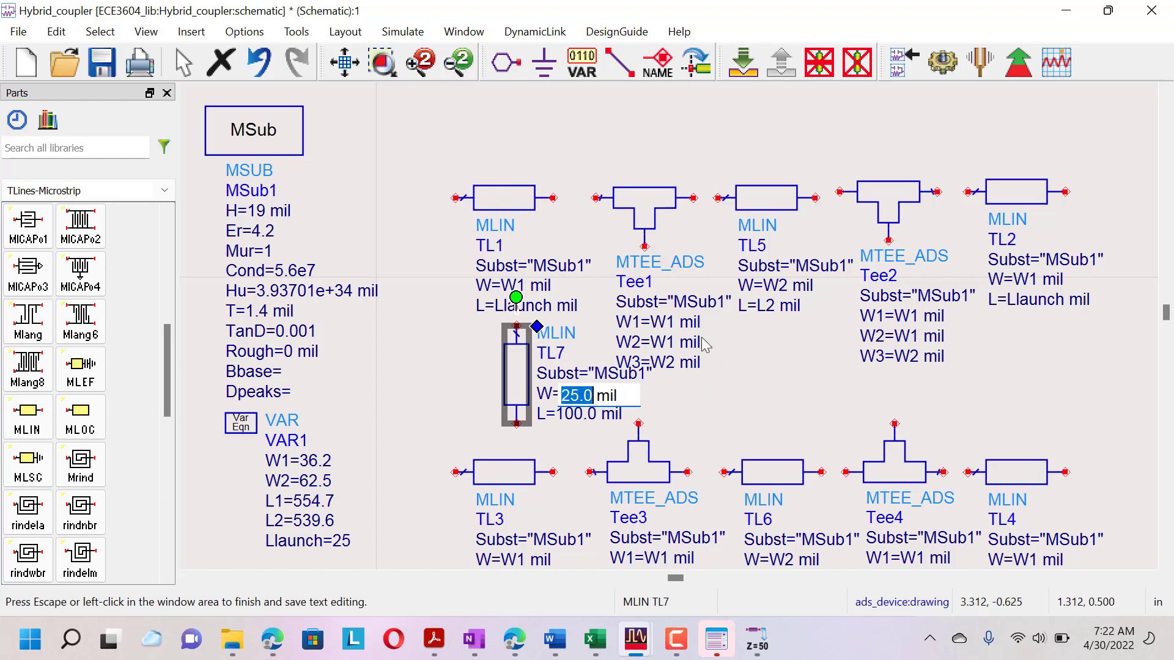
type("W1")
key("Tab")
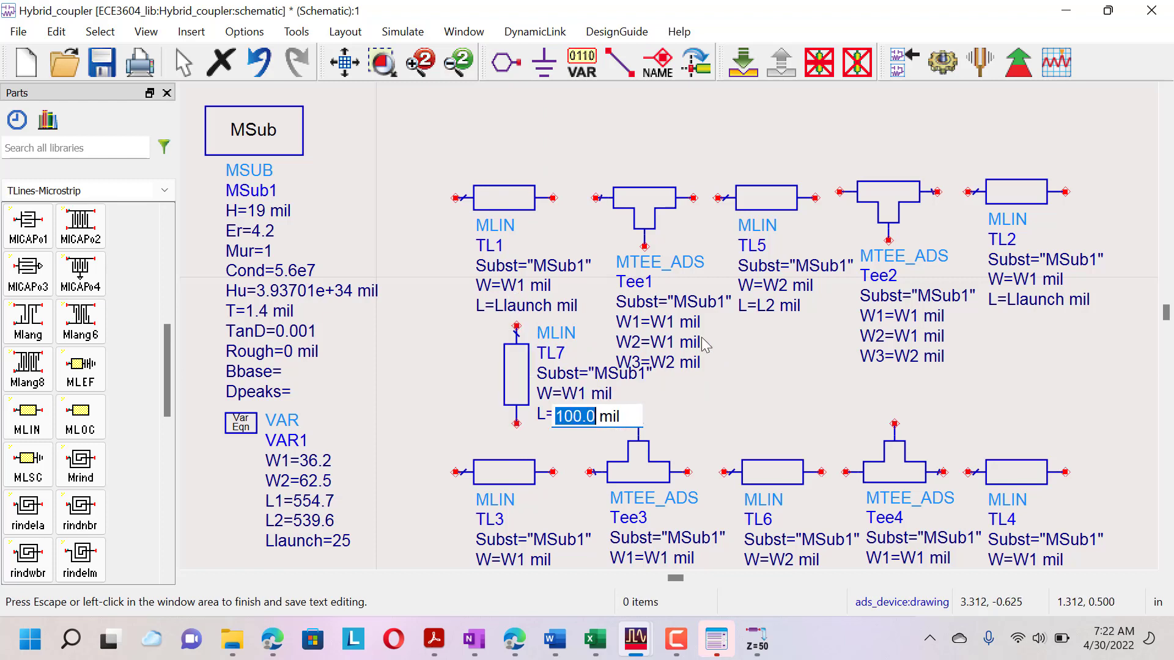
type("L1")
key("Return")
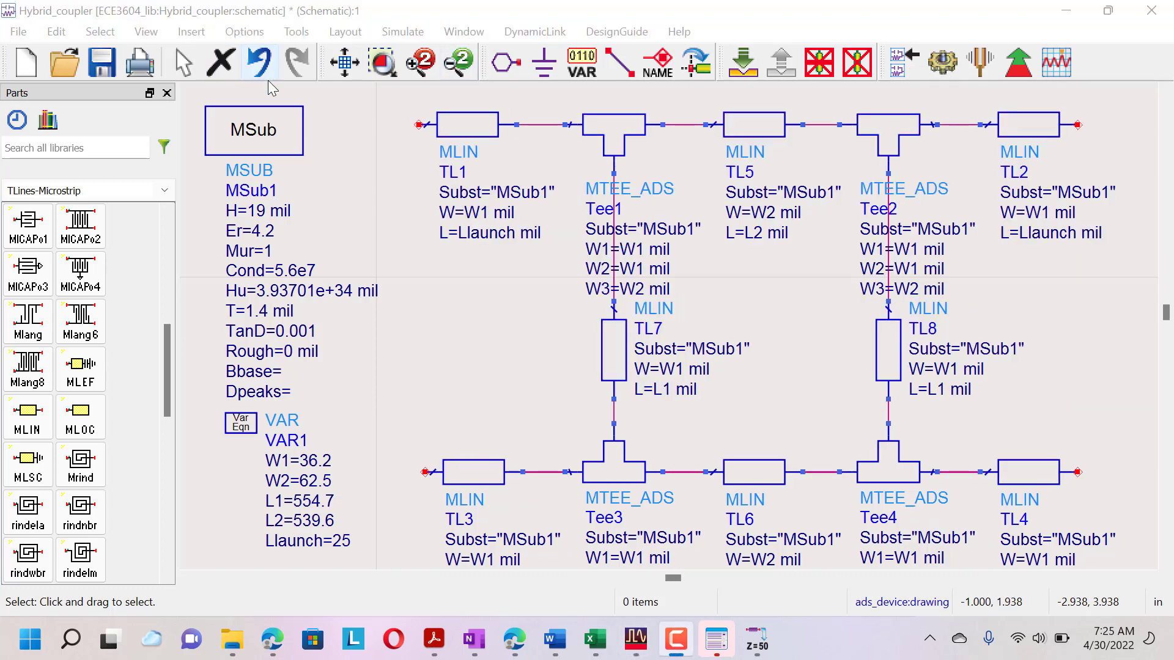
Place port pins P1 at TL1, P2 at TL2, P3 at TL4 and P4 left of TL3
left_click(505, 62)
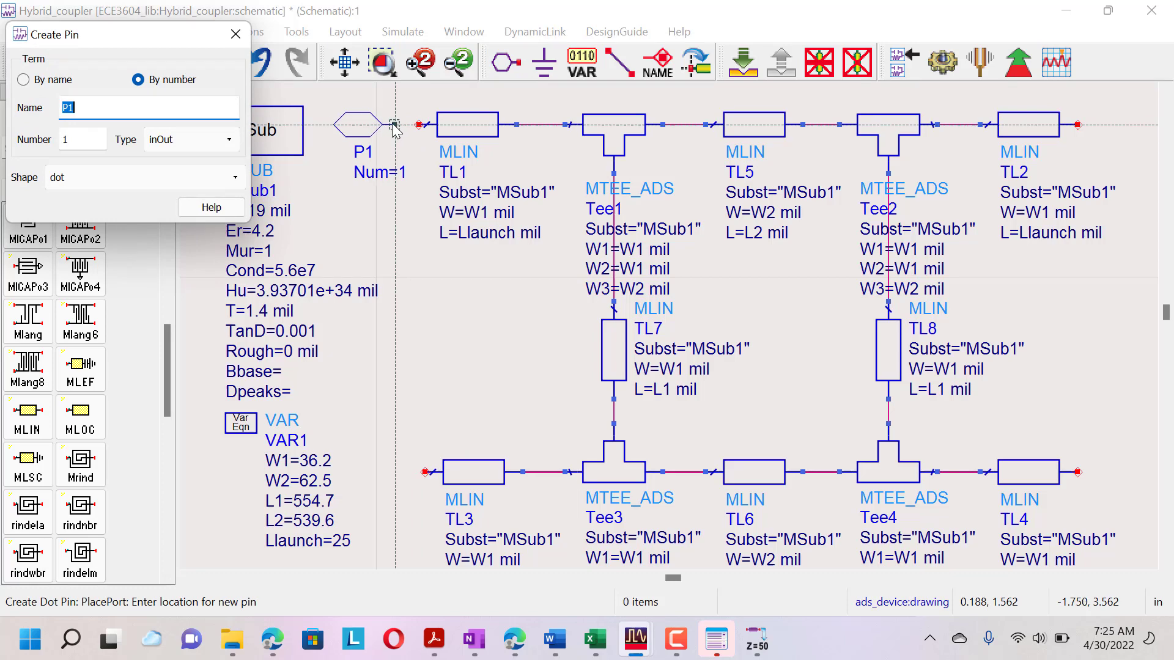
left_click(394, 126)
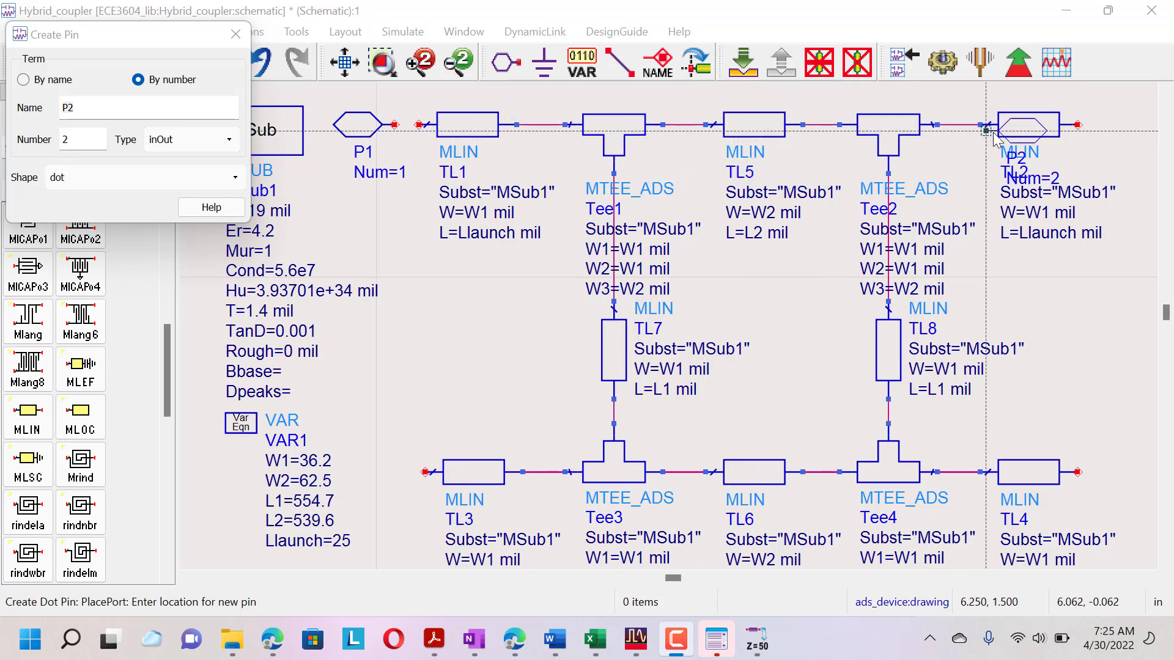
left_click(1109, 127)
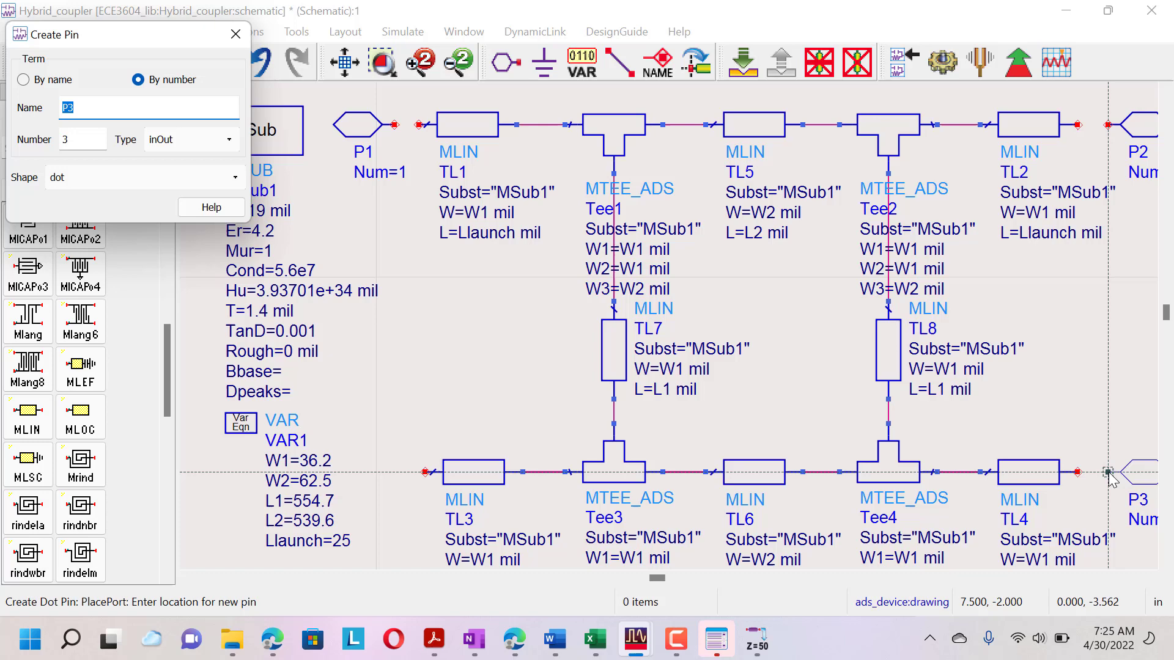
left_click(1108, 472)
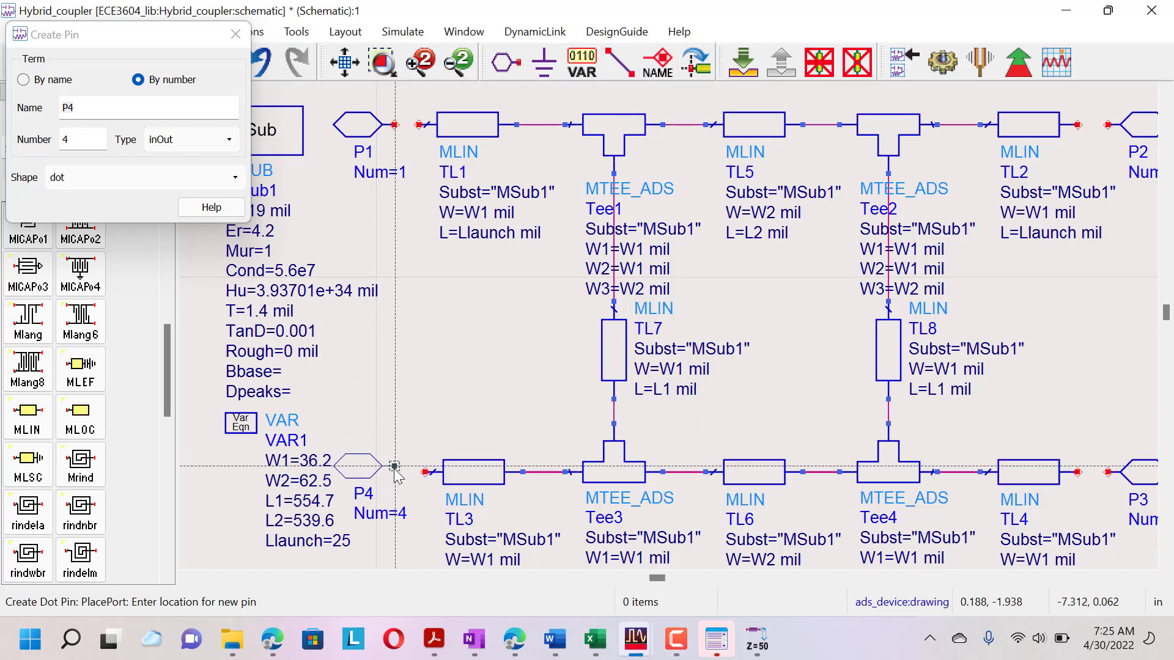
left_click(394, 473)
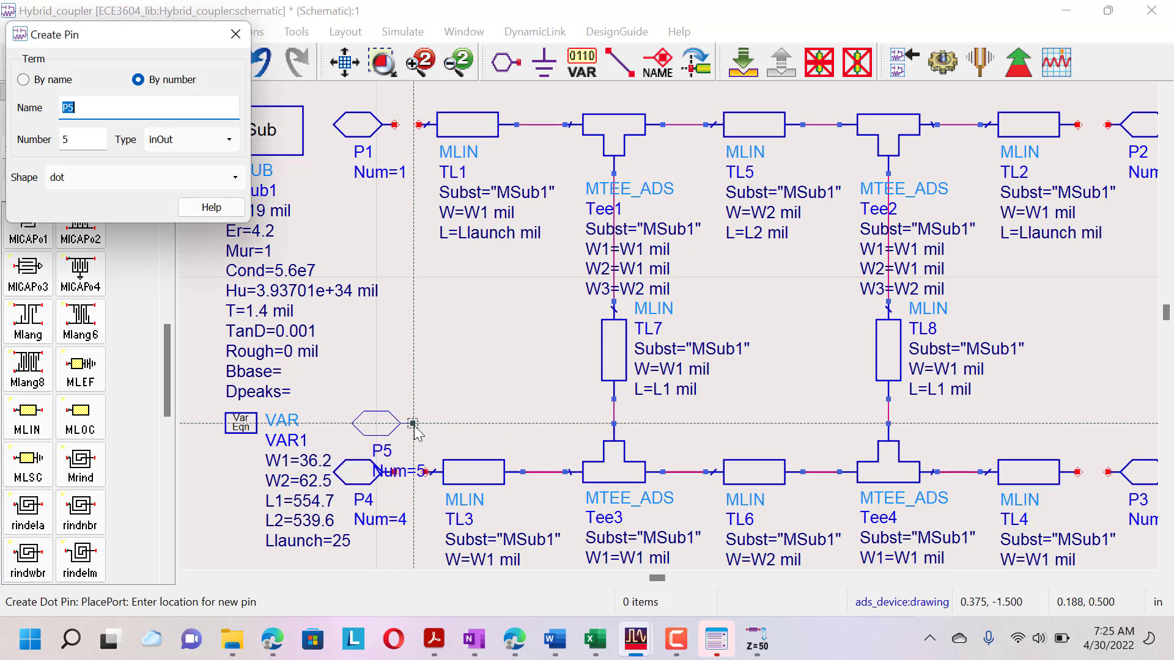
key("Escape")
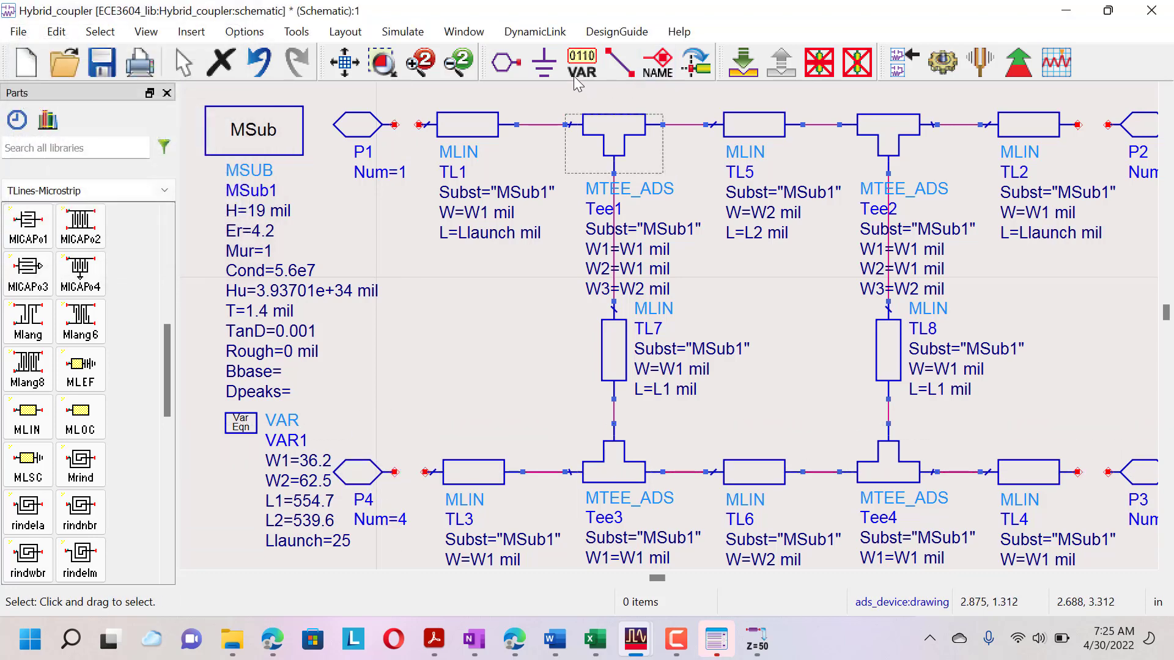
Draw wires connecting TL2 to P2, TL4 to P3, P4 to TL3 and P1 to TL1
left_click(620, 62)
left_click(1107, 125)
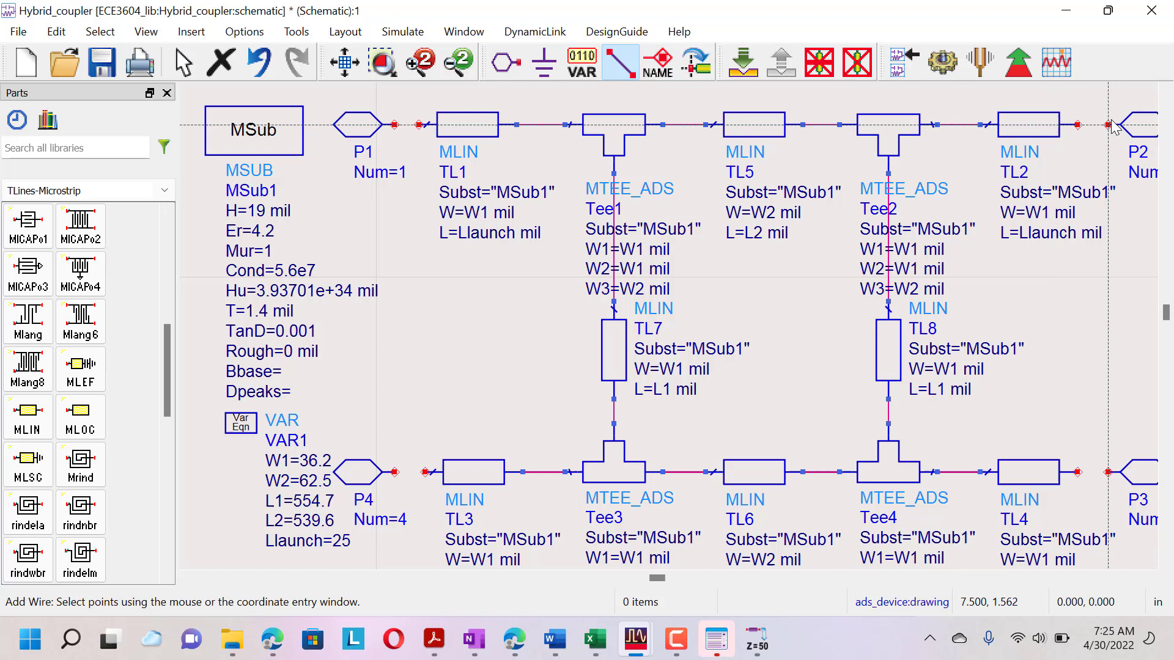
left_click(1077, 125)
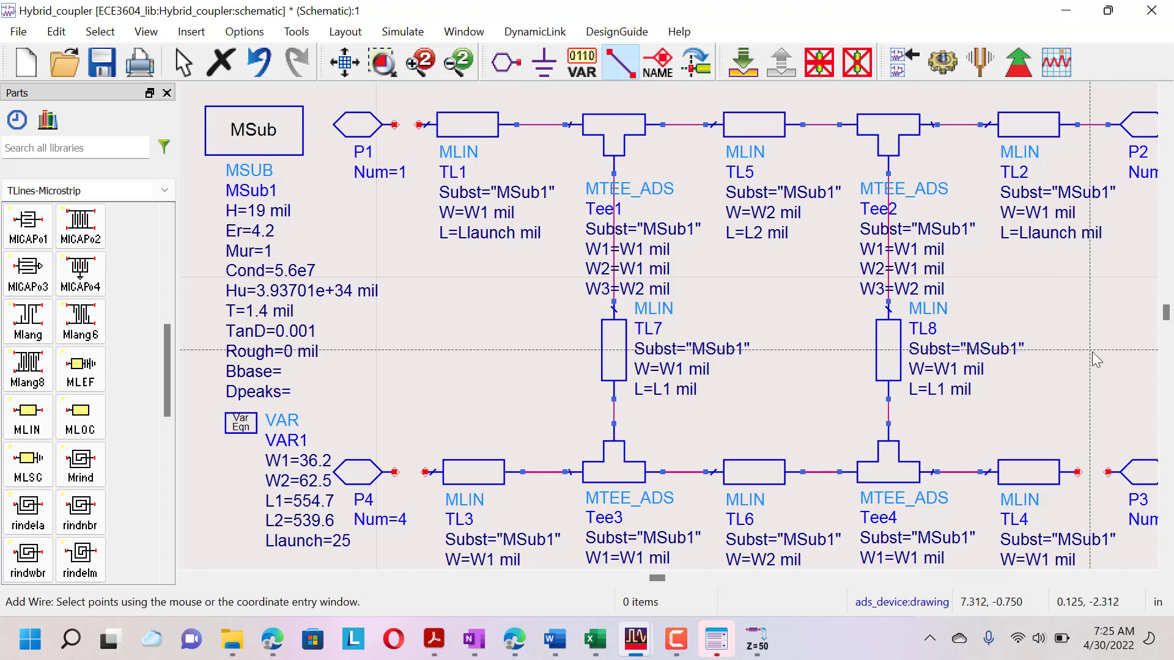
left_click(1108, 472)
left_click(1077, 473)
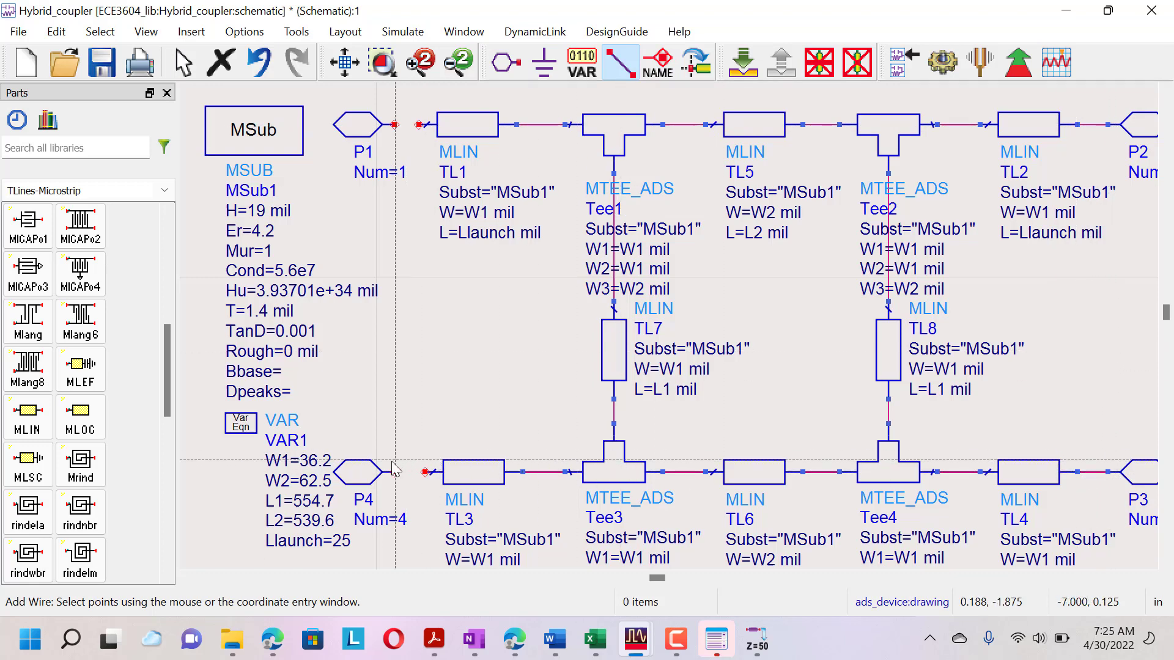
left_click(425, 473)
left_click(395, 472)
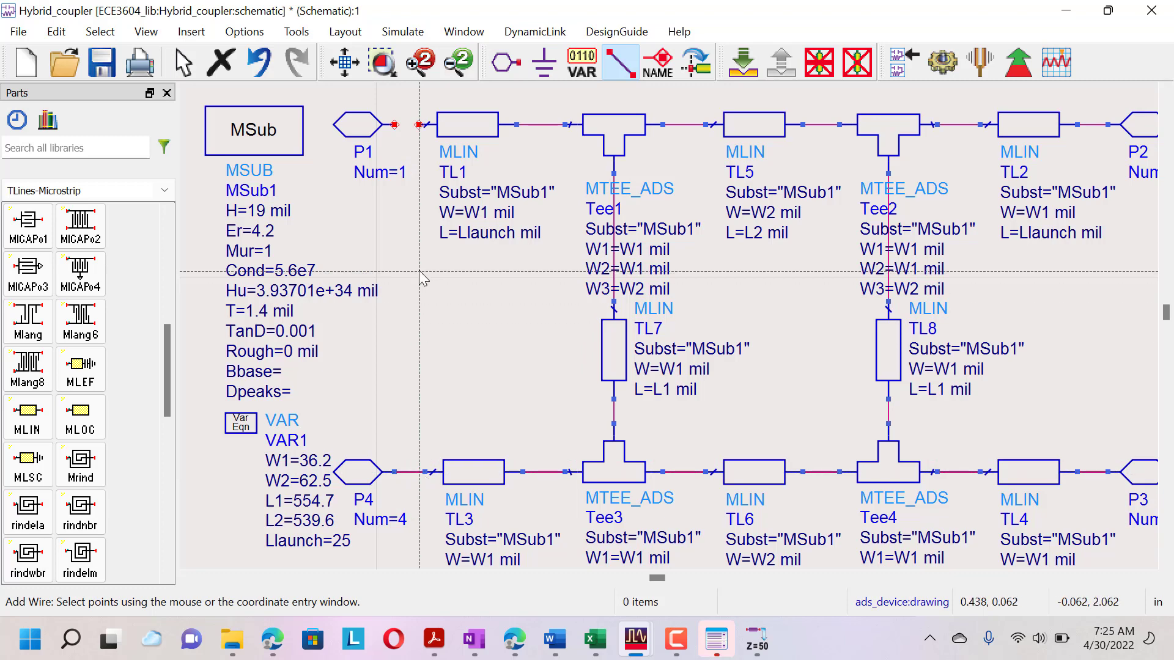
key("F10")
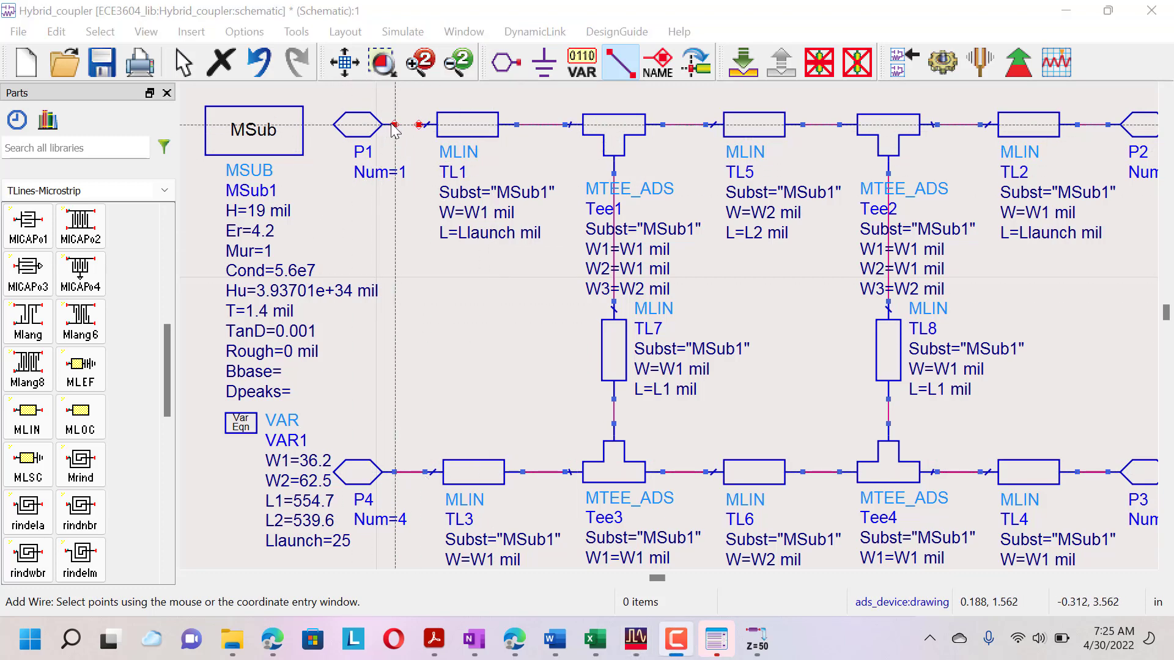
left_click(419, 127)
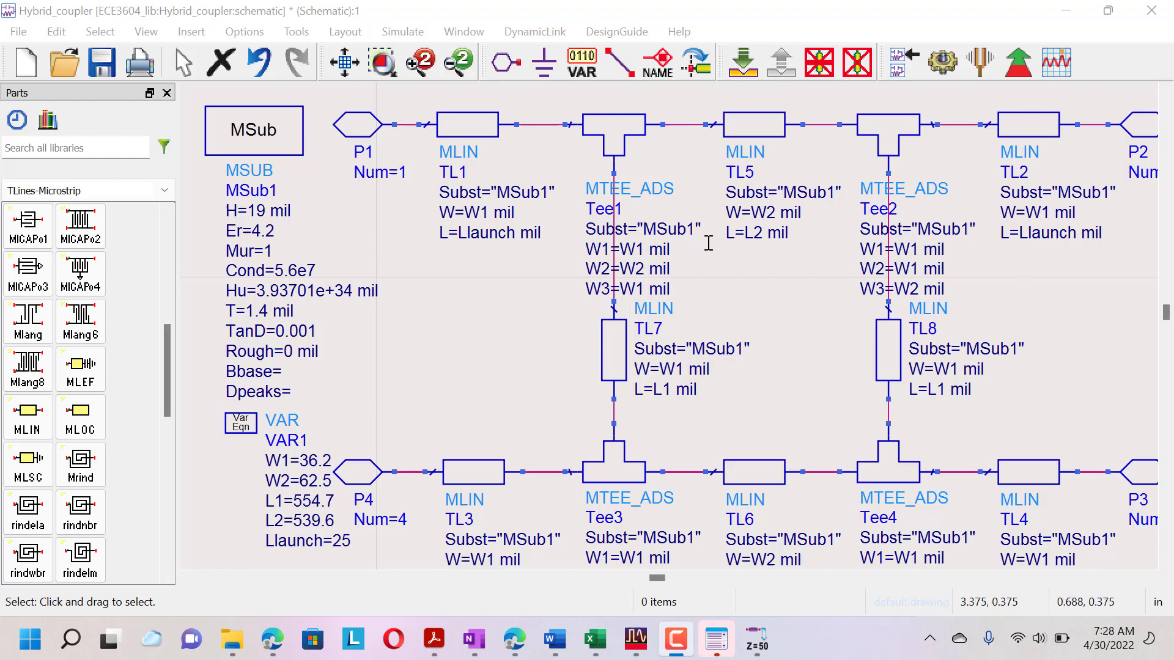
Set Tee2's widths to W2=W2 and W3=W1
double_click(905, 269)
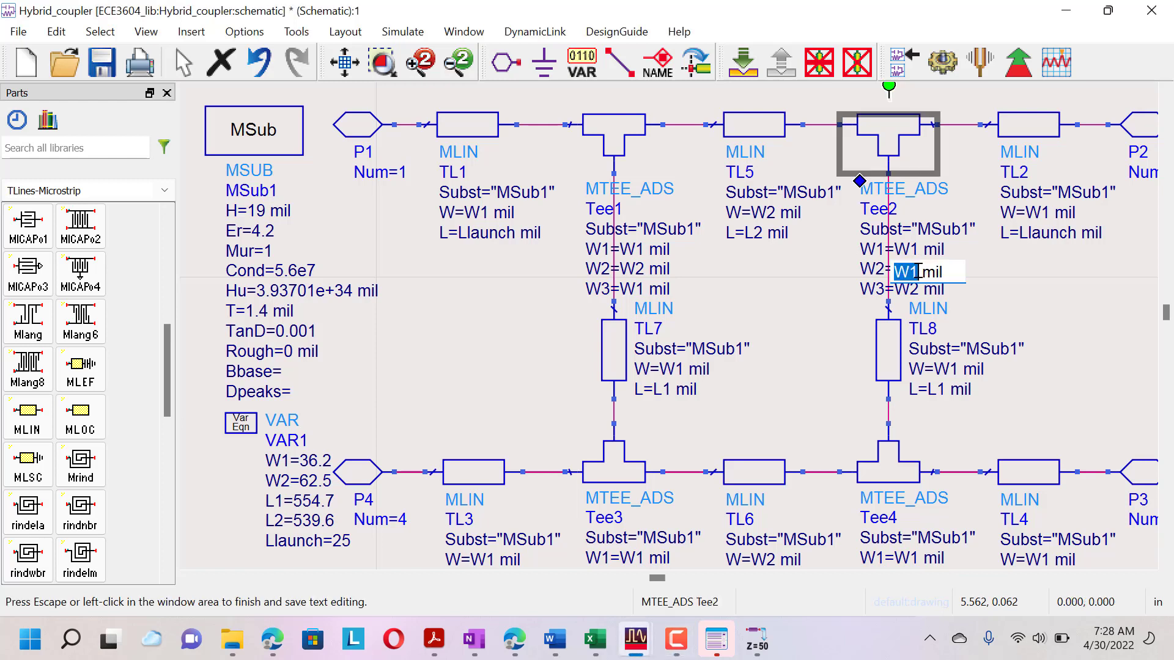
type("W2")
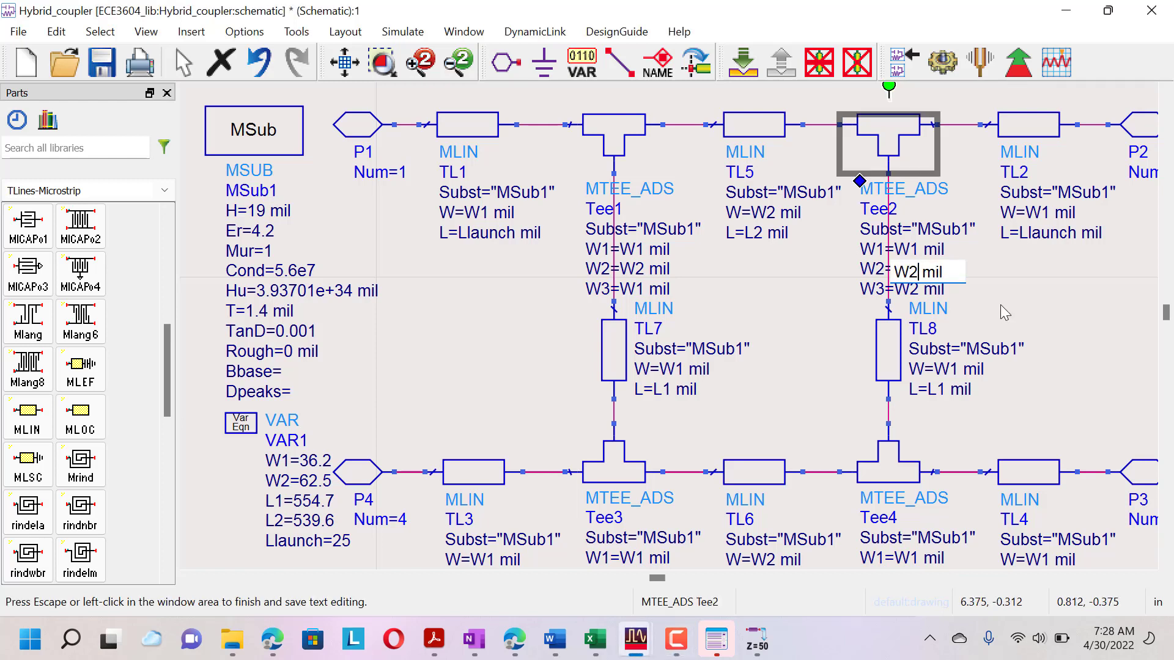
key("Tab")
type("W1")
key("Return")
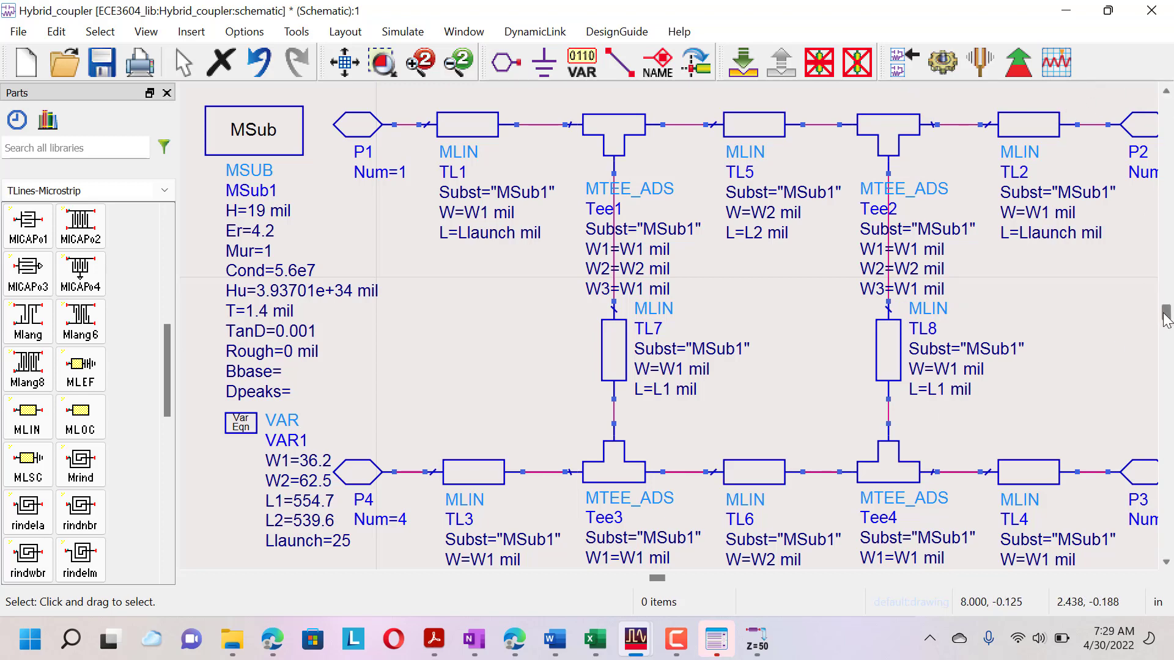
Set Tee4's widths to W2=W2 and W3=W1
scroll(1165, 318, "down", 3)
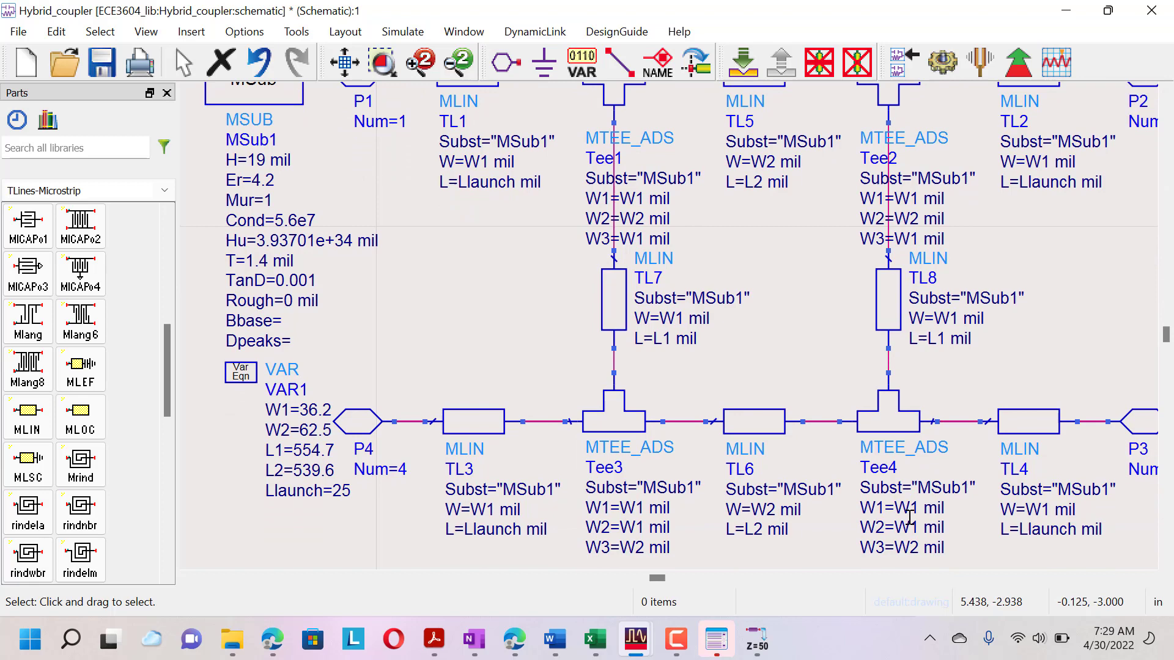
left_click(910, 529)
type("W2")
key("Tab")
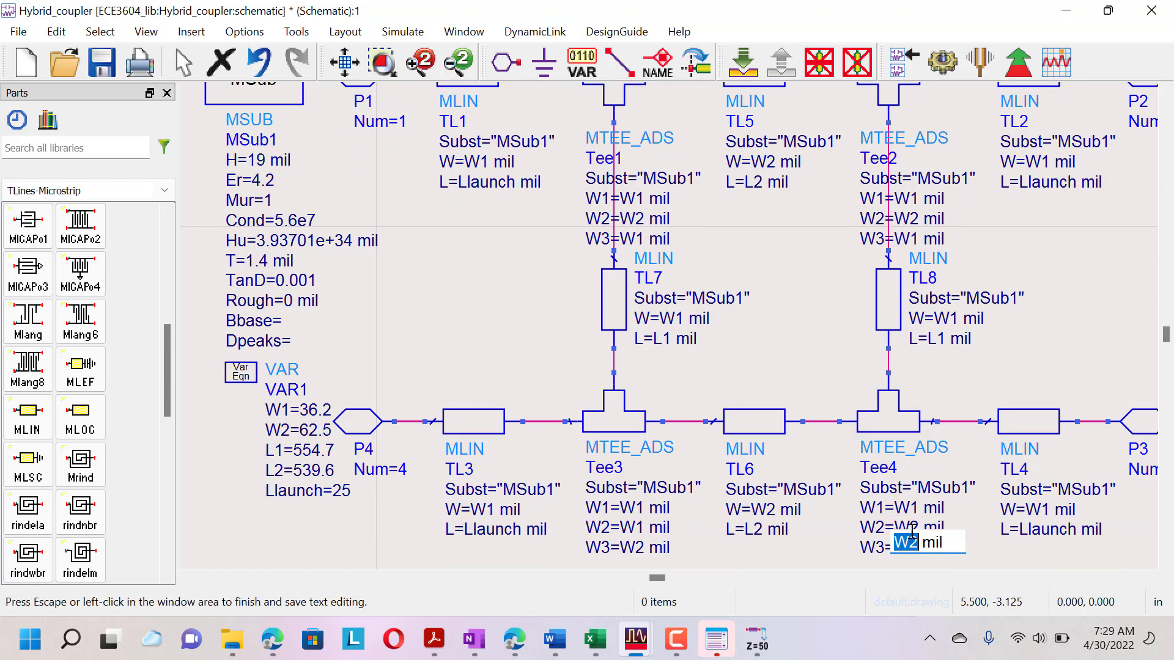
type("W1")
key("Escape")
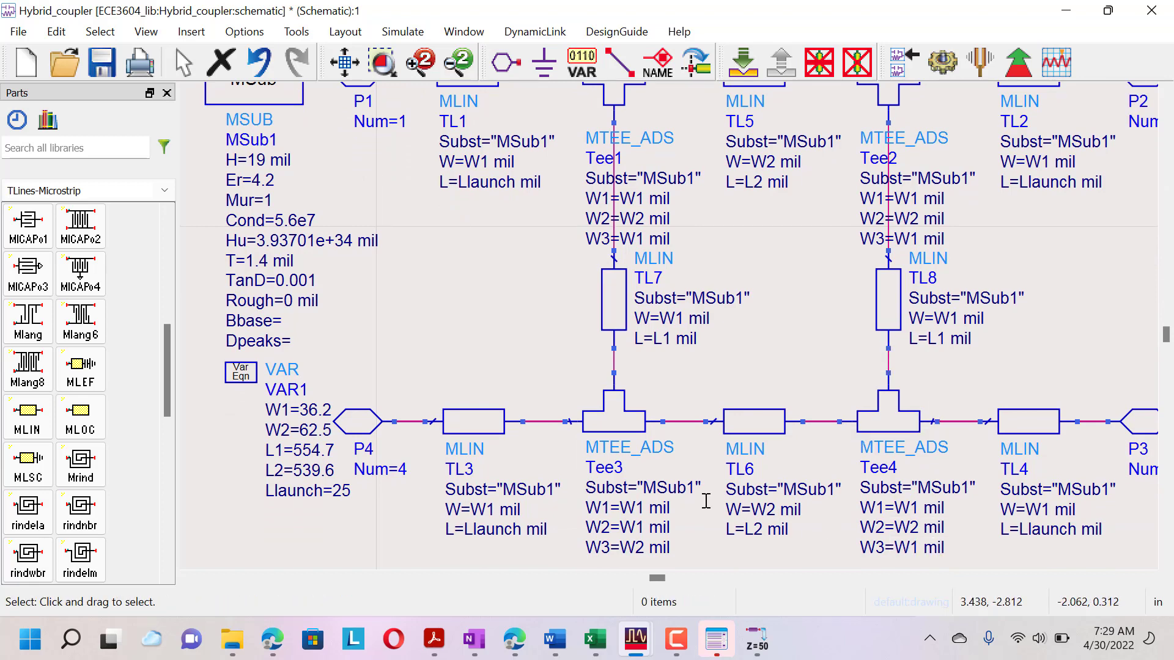
Set Tee3's widths to W2=W2 and W3=W1
left_click(637, 530)
type("W2")
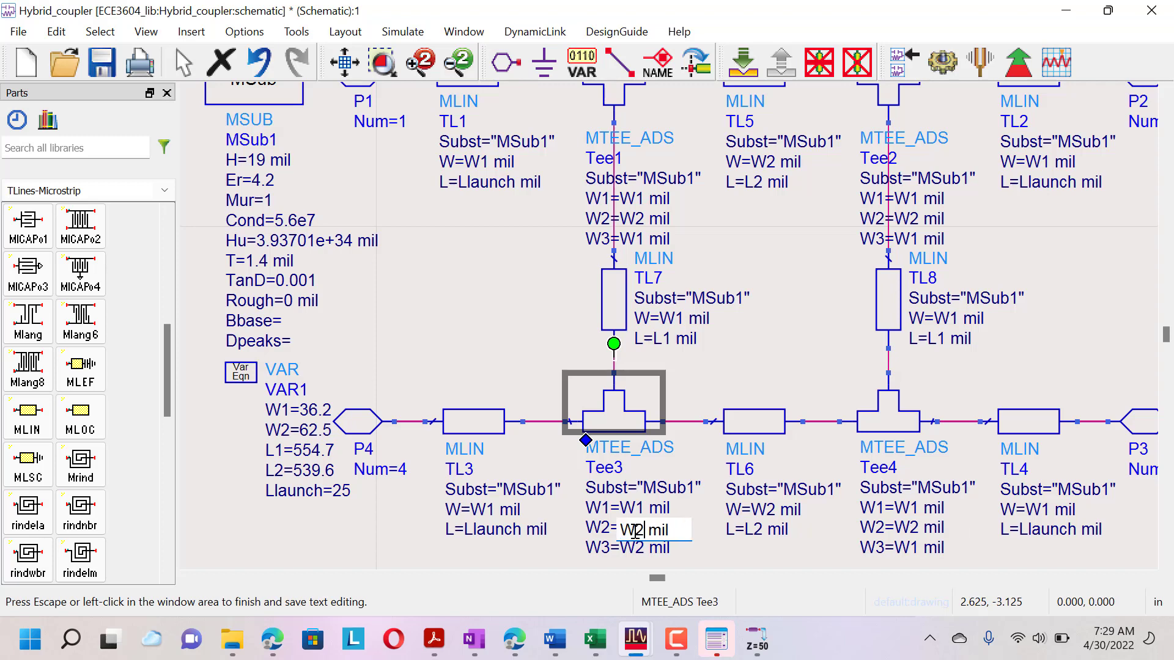
key("Tab")
type("W1")
key("Escape")
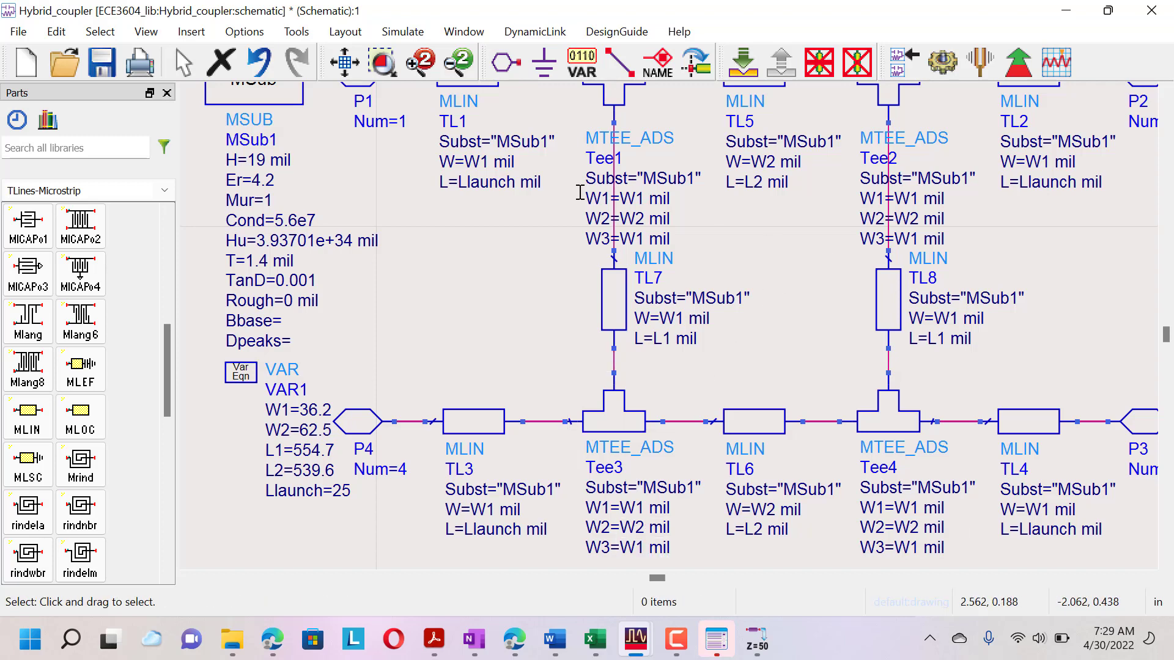
Generate the layout for the entire design, then close it and save the changes
left_click(342, 32)
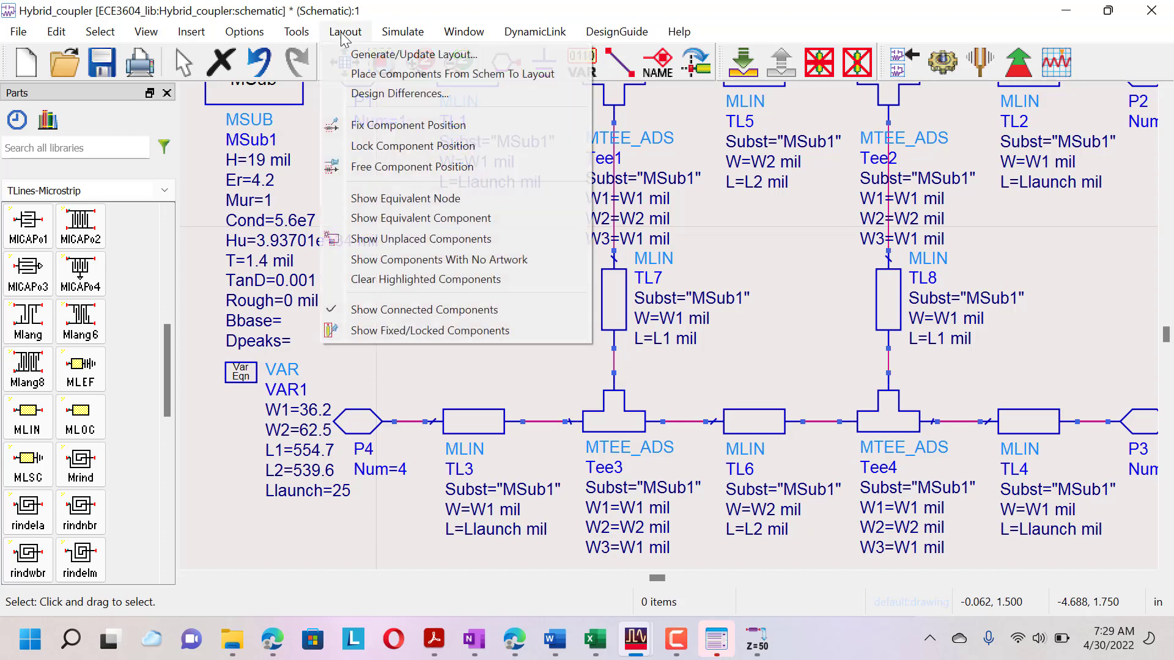
left_click(366, 54)
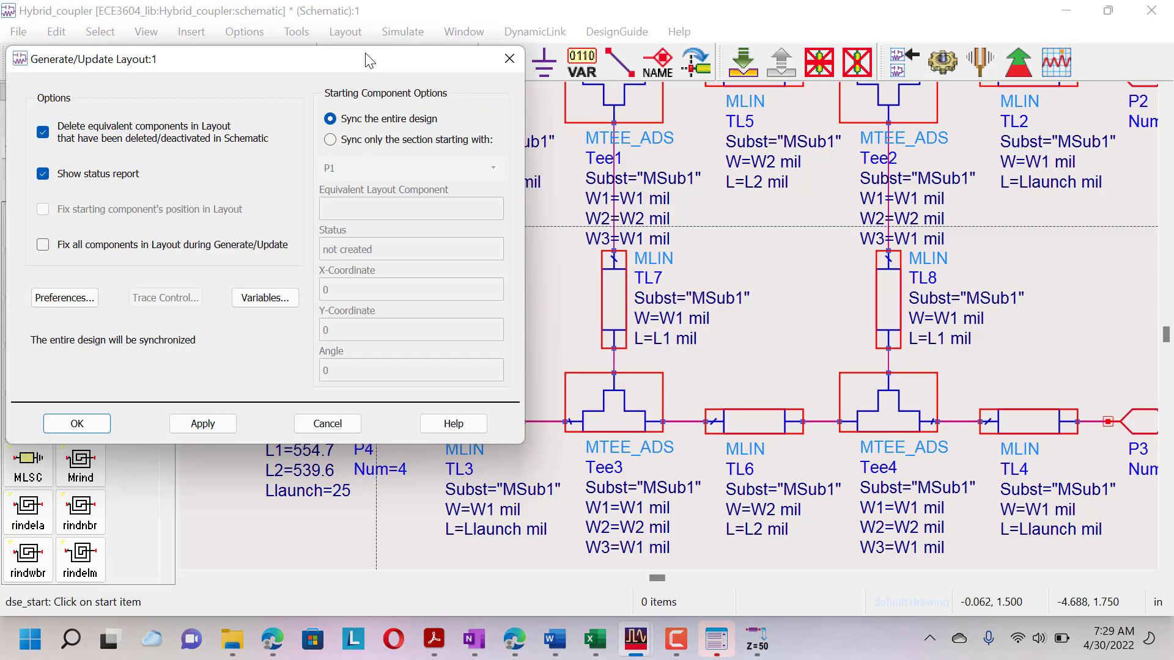
left_click(77, 424)
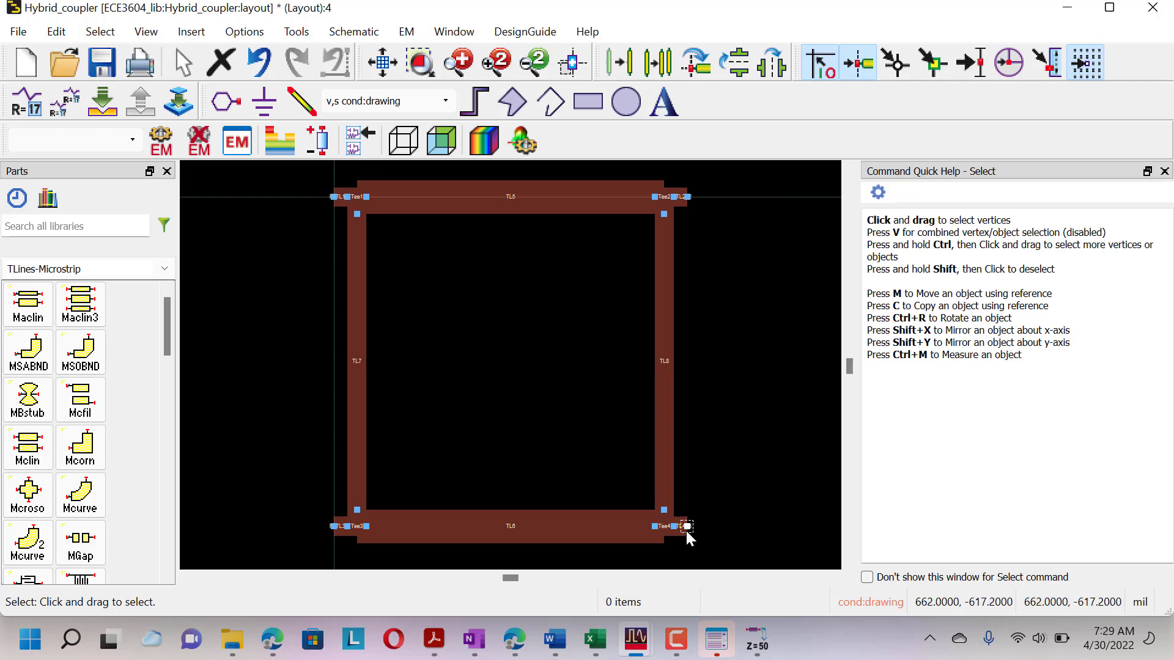
left_click(1156, 10)
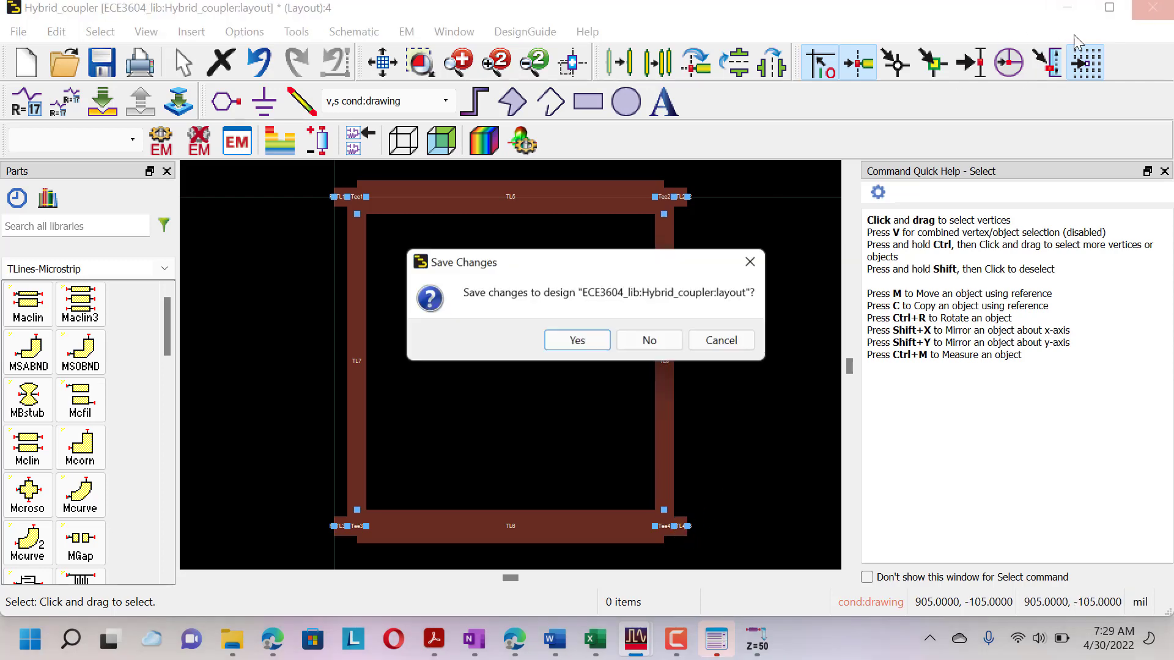
left_click(602, 342)
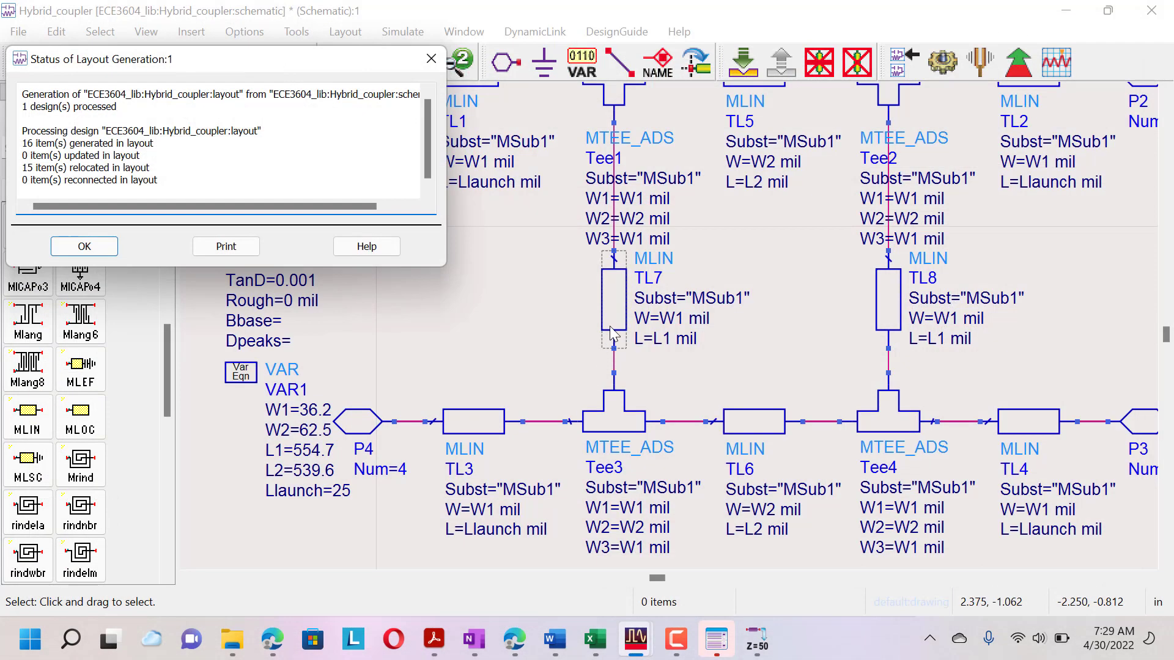
Dismiss the layout report and create a new symbol view for the Hybrid_coupler cell
left_click(431, 58)
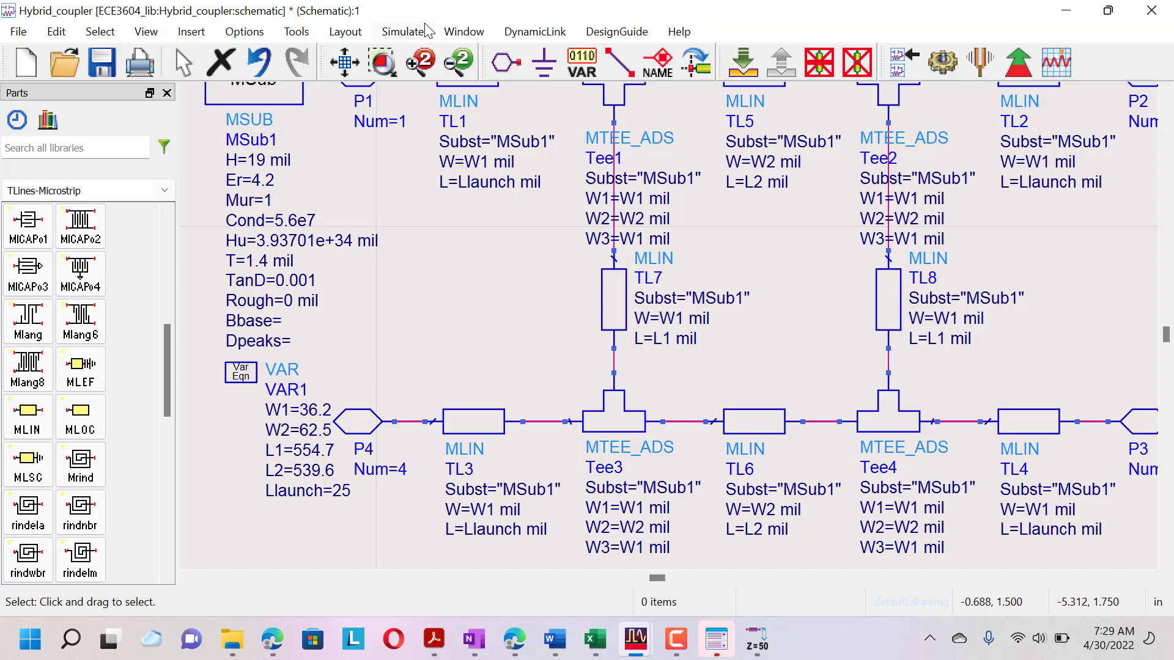
left_click(145, 32)
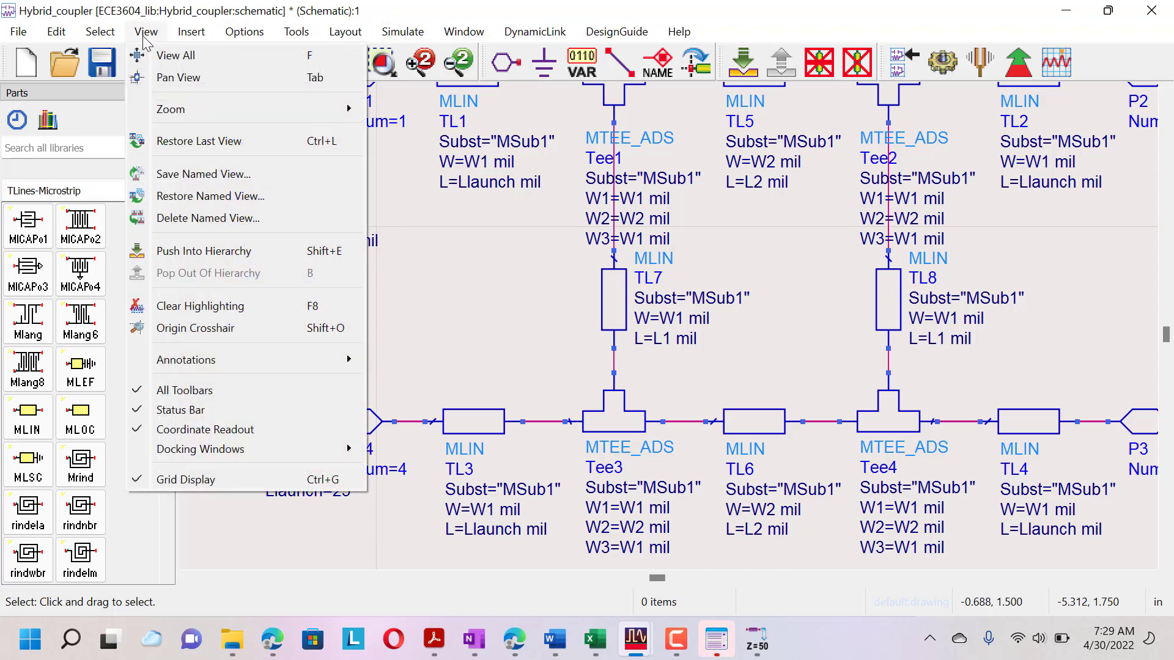
left_click(145, 36)
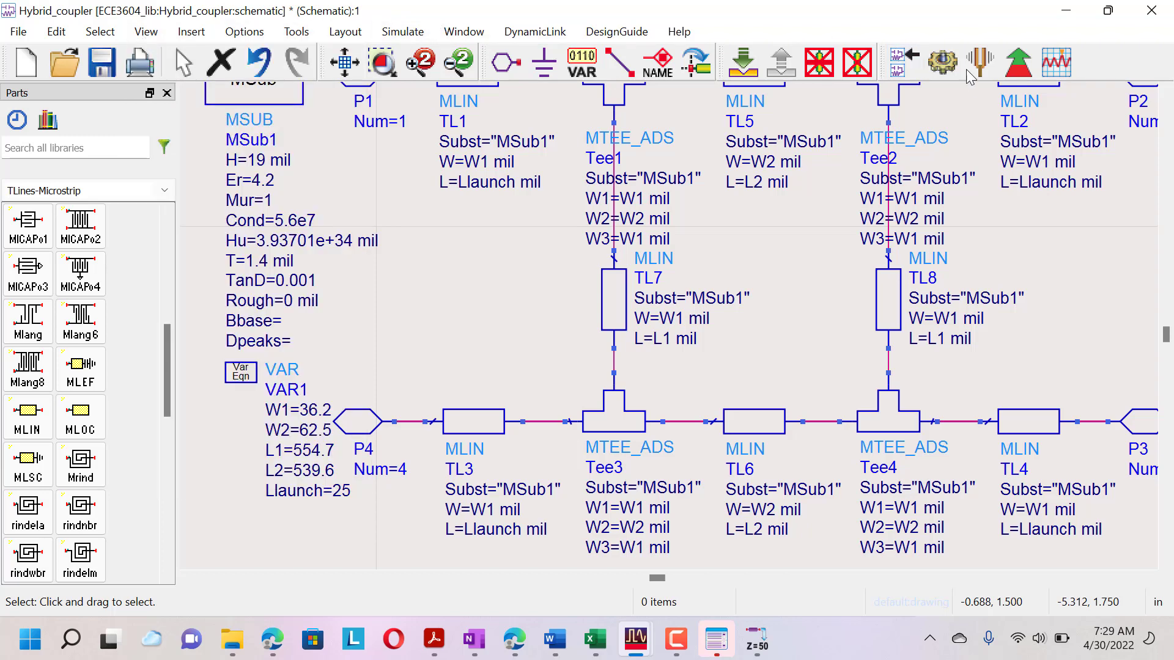
left_click(464, 31)
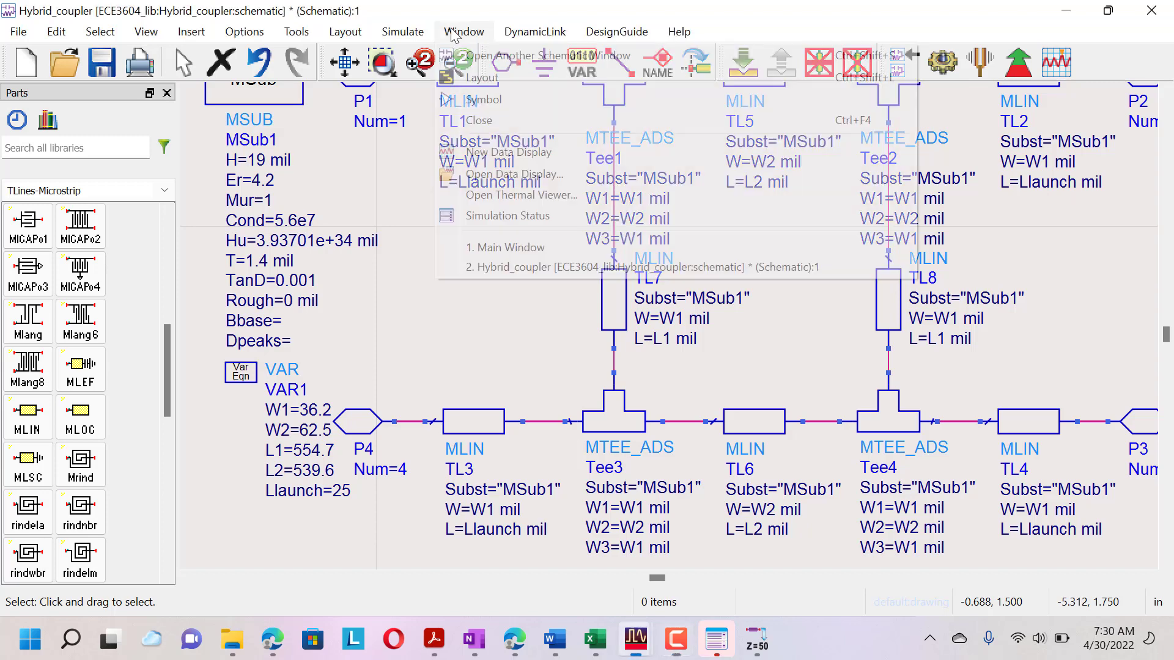
left_click(481, 99)
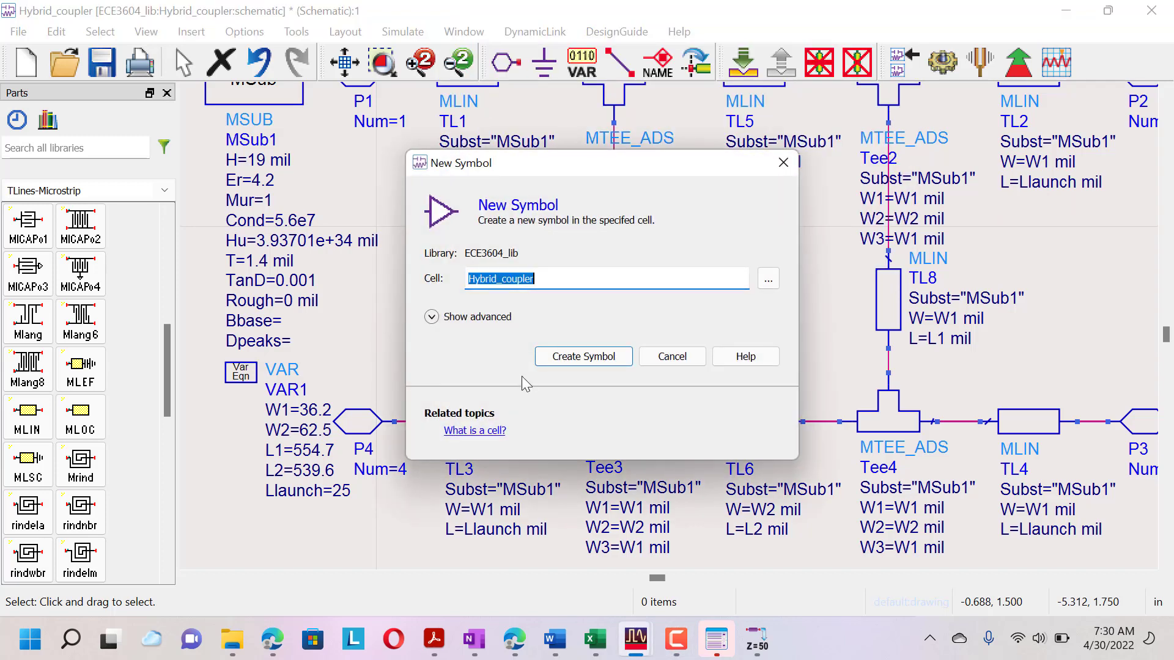
left_click(594, 365)
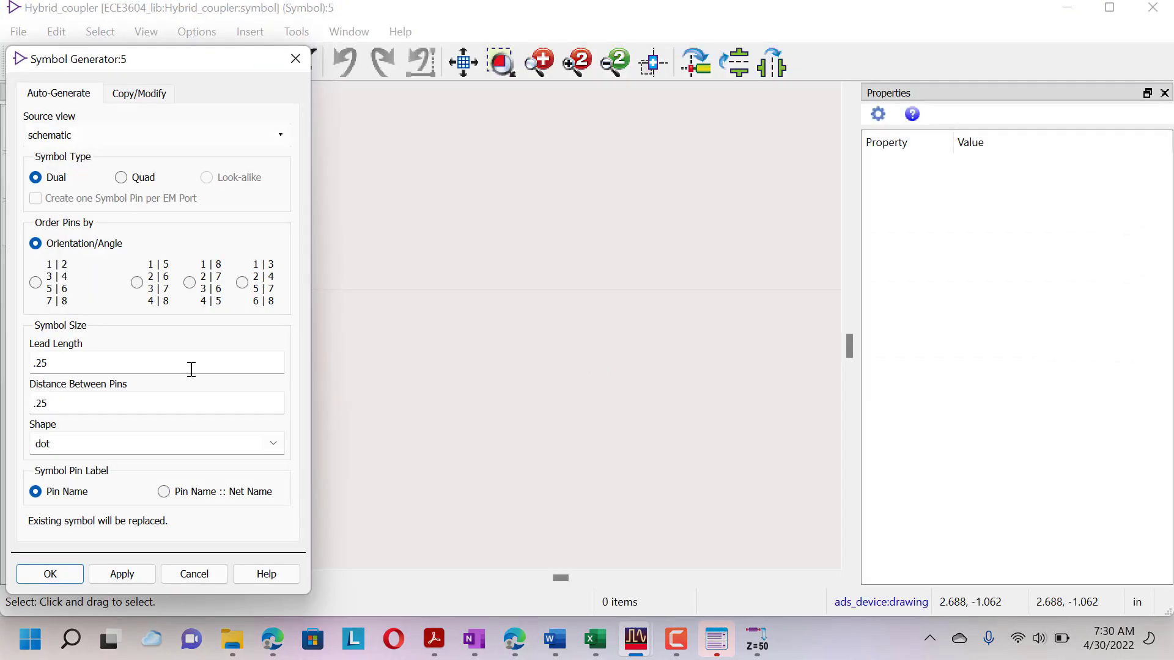